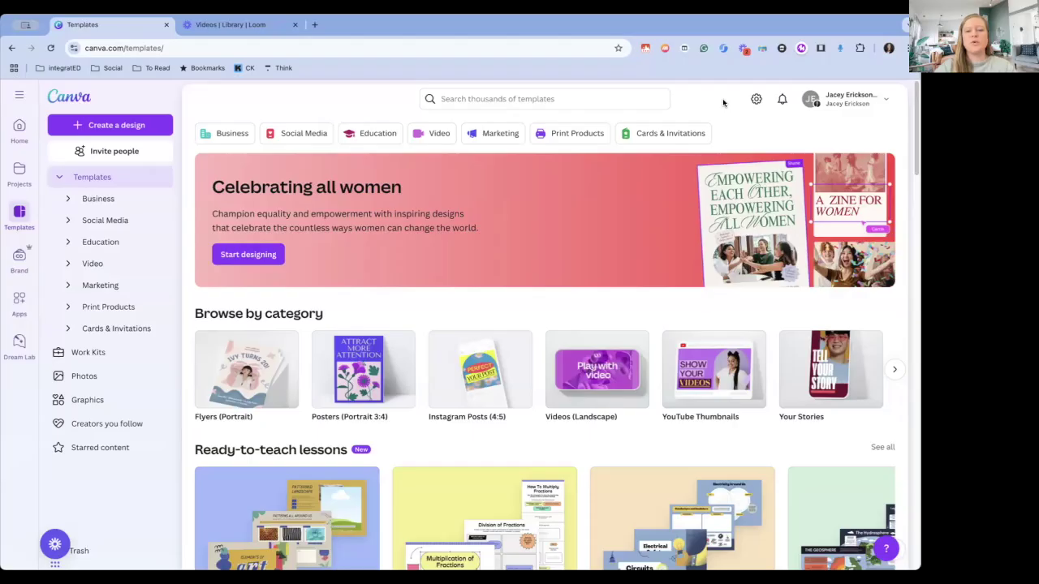
Step: Create a custom-size design in inches, 6 wide by 9 high
click(114, 126)
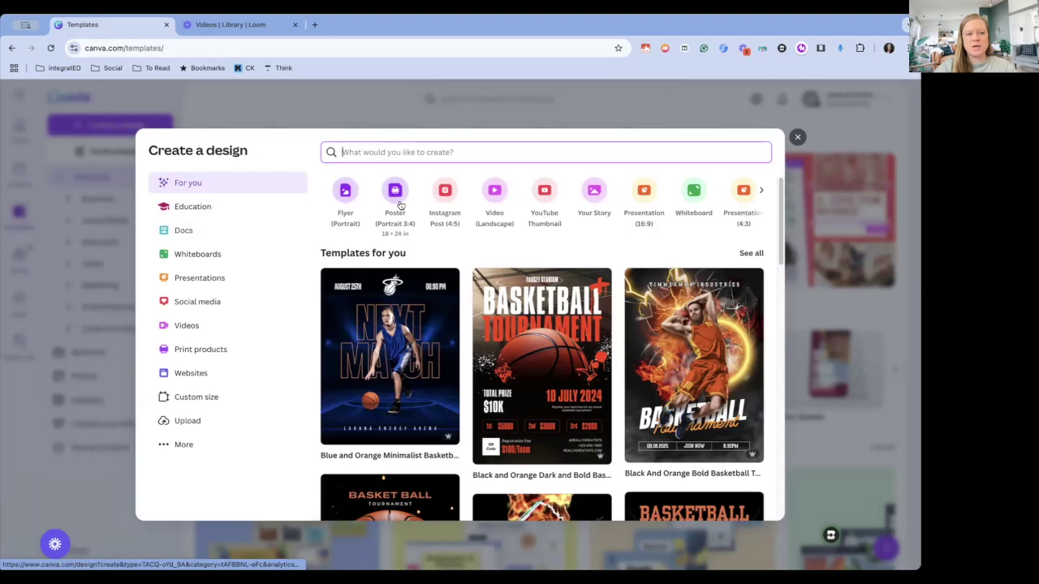
click(200, 399)
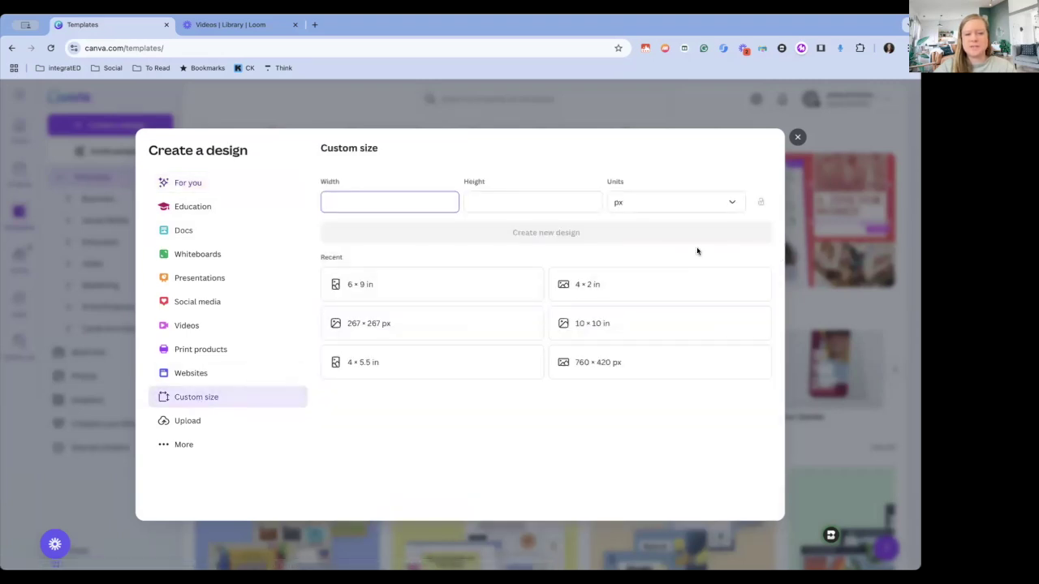
click(672, 203)
click(633, 256)
click(433, 203)
text(6)
click(541, 204)
text(8)
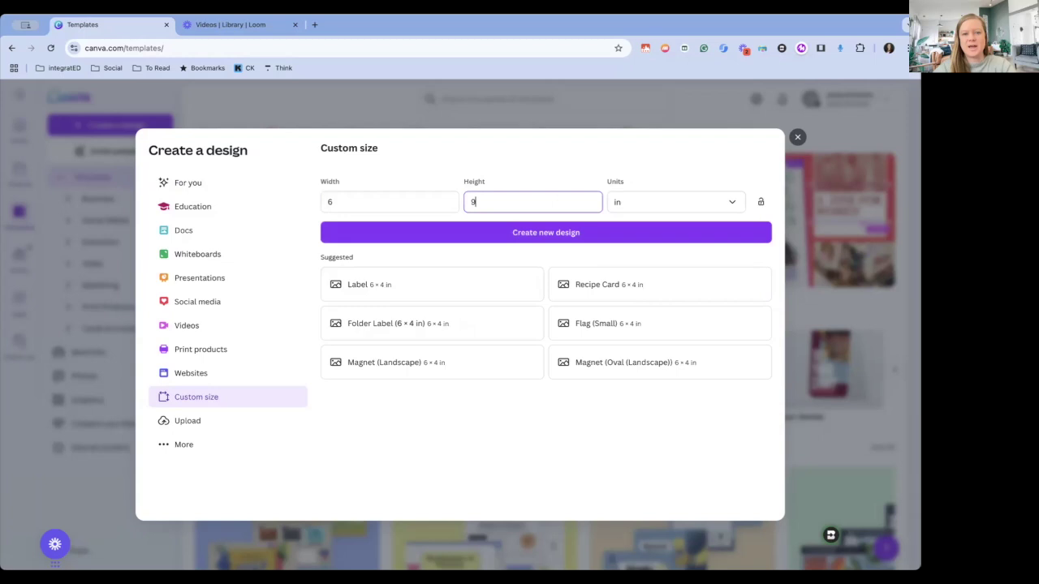
click(580, 234)
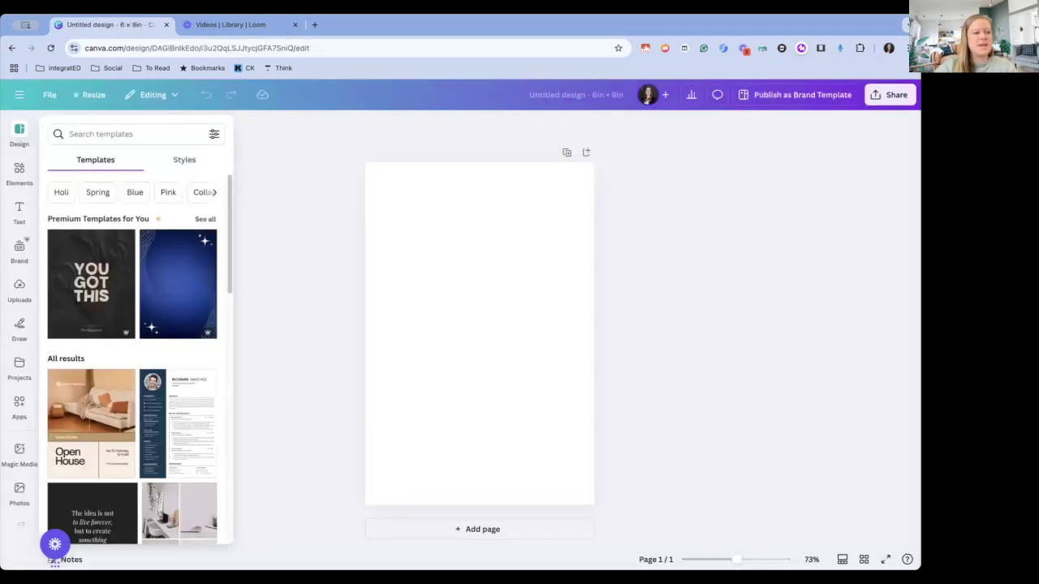
Step: Search the Apps library for 'magic med' and open the Magic Media app
click(19, 406)
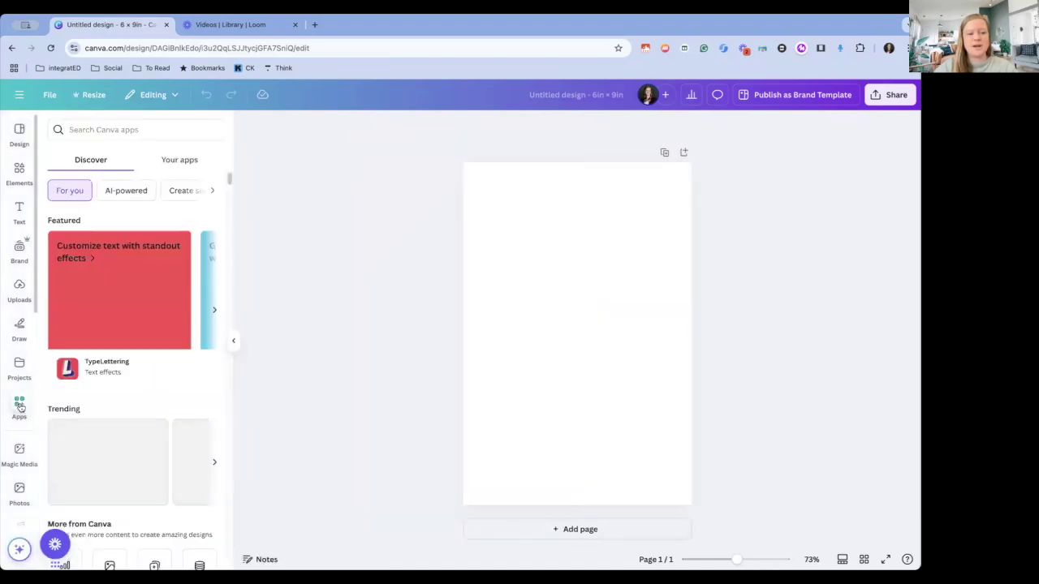
click(125, 128)
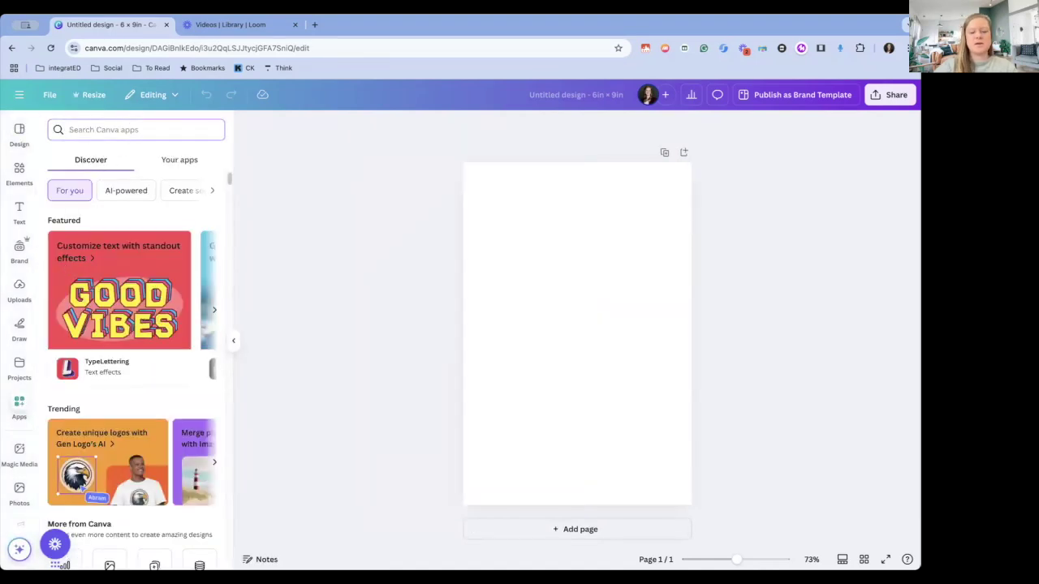
text(magic media)
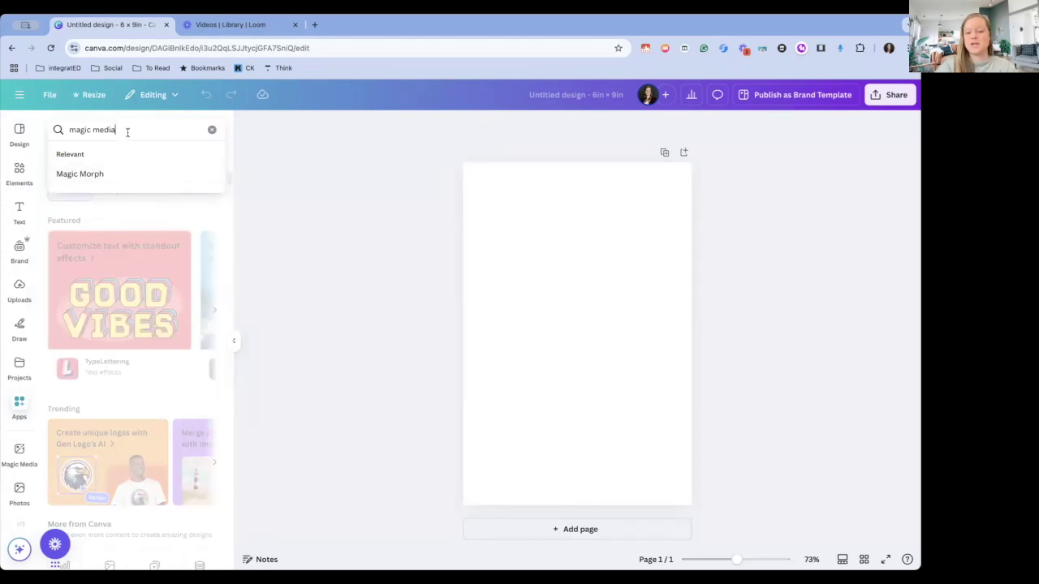
key(Return)
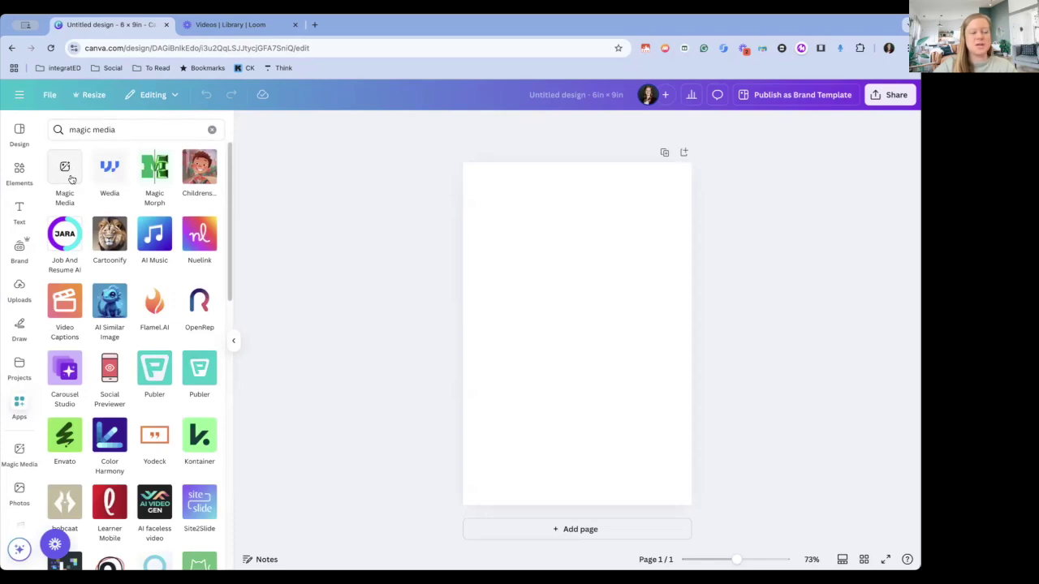
click(71, 179)
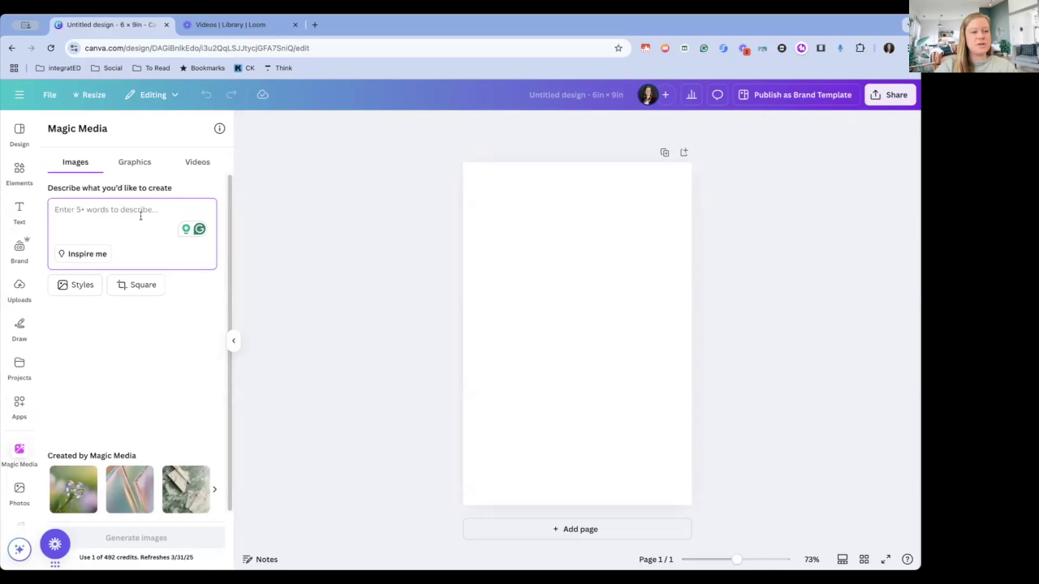
Step: Generate Magic Media images from the prompt 'a young girl with her dog by a lake'
text(a yo)
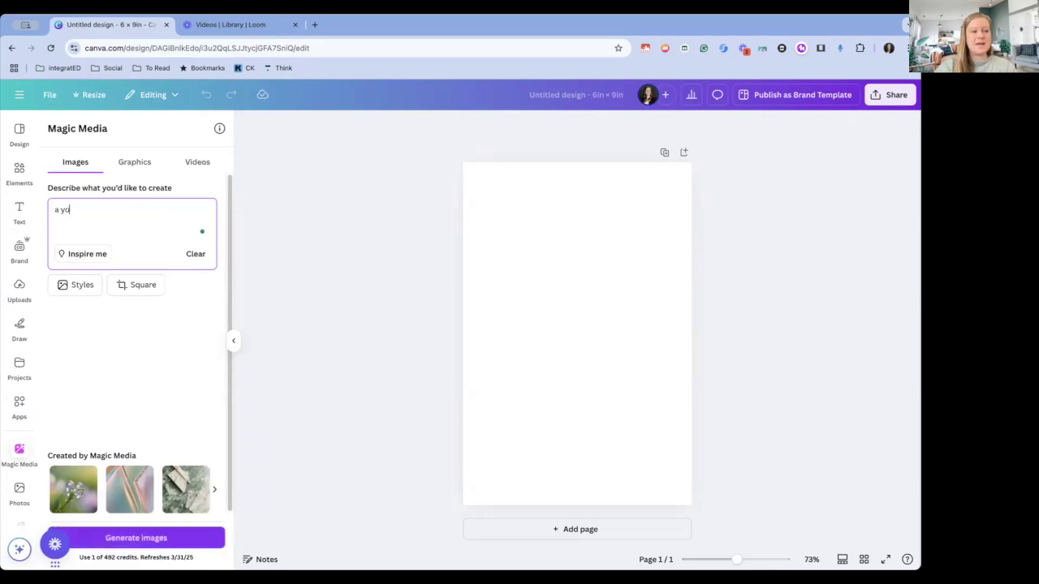
text(ung girl with her do)
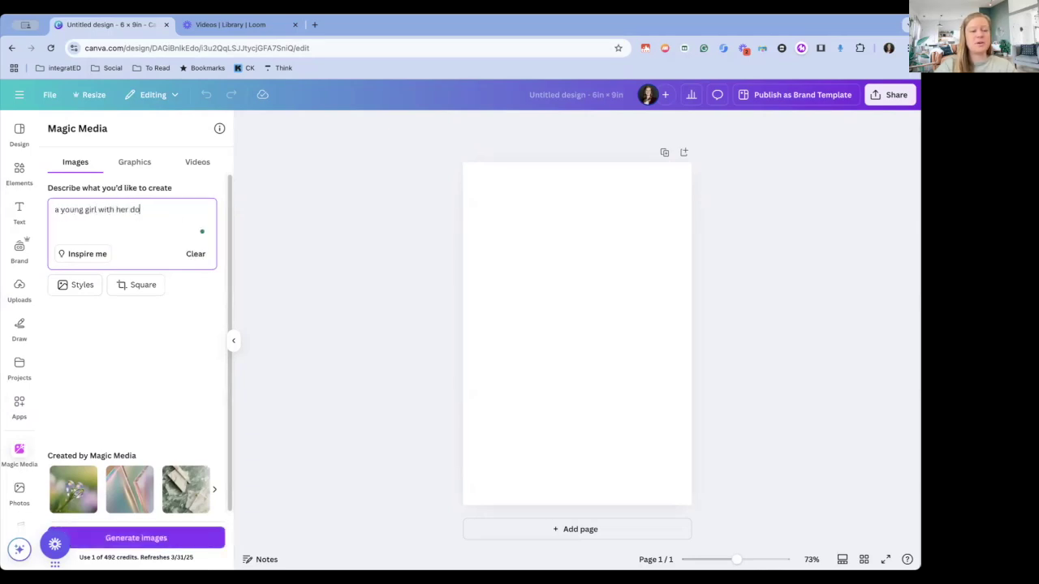
text(g by a lake)
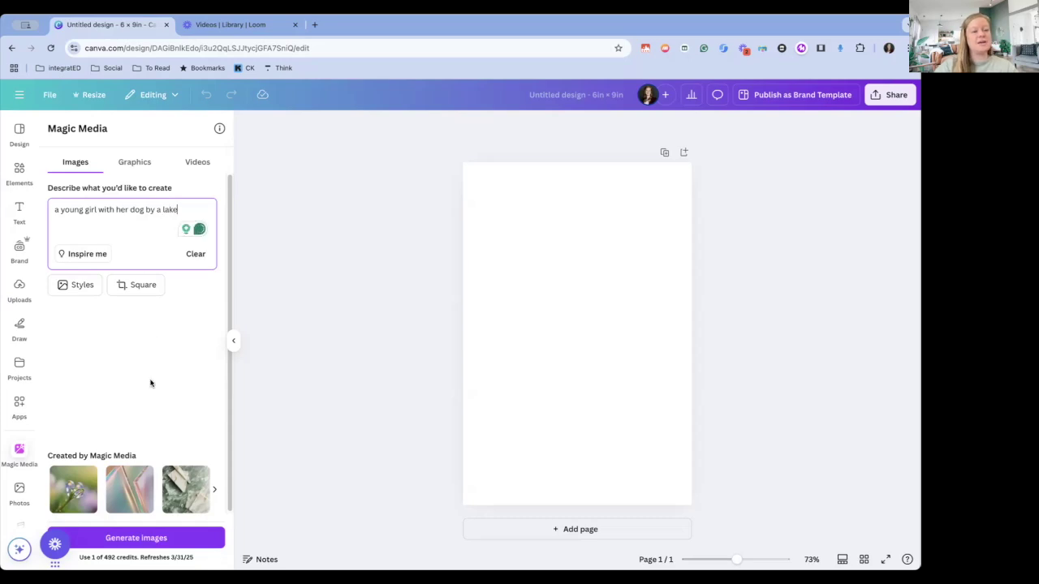
click(144, 542)
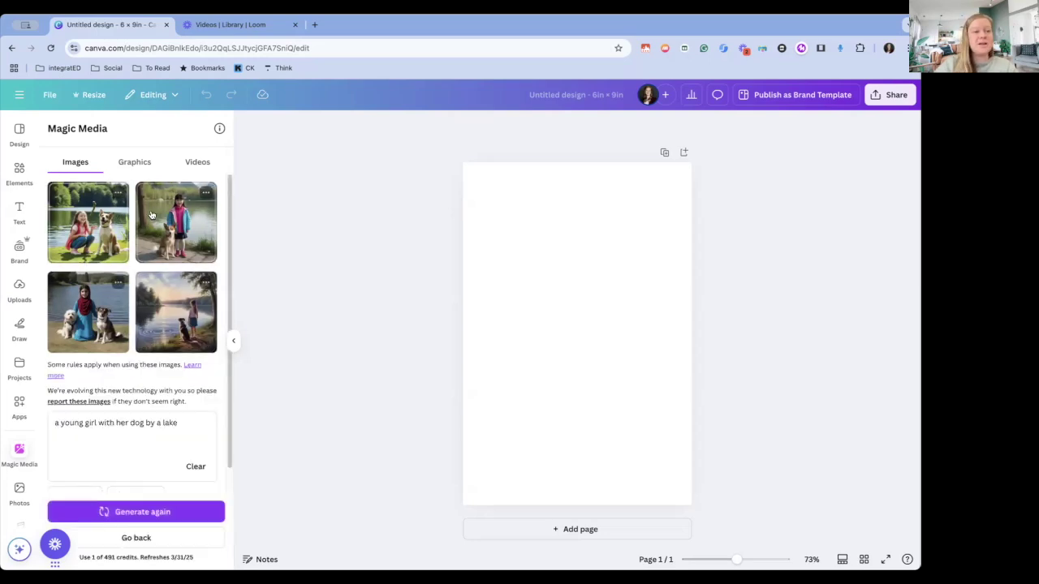
Step: Add the fourth lakeside image to the page and stretch it to the full page width
click(186, 321)
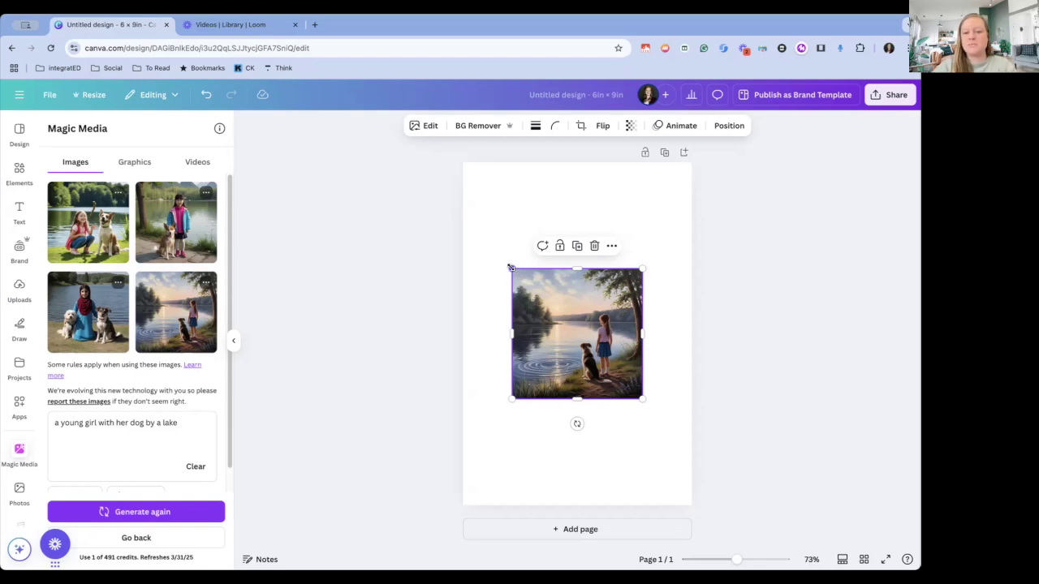
drag(510, 268, 457, 219)
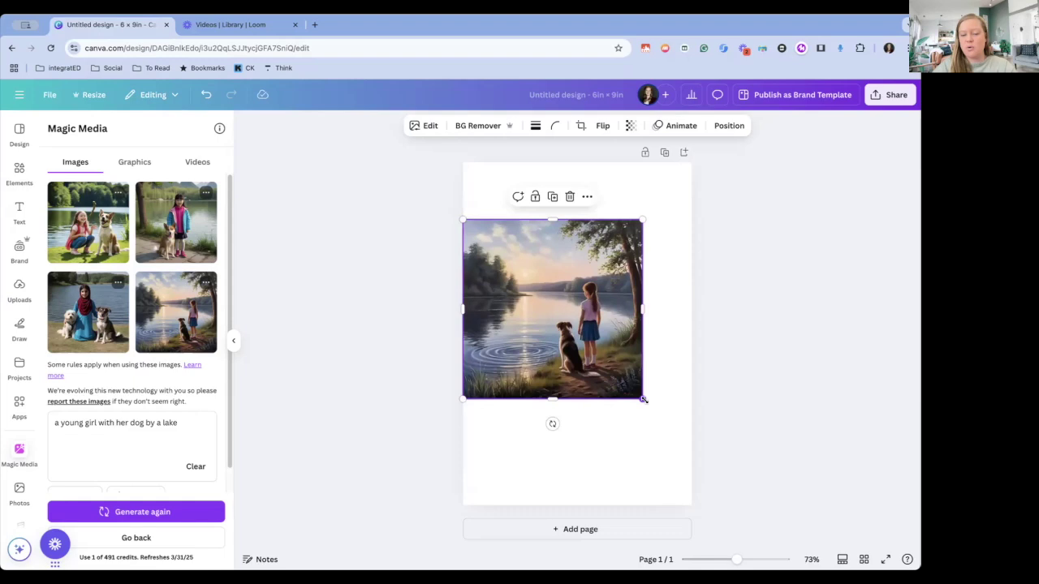
drag(646, 401, 700, 449)
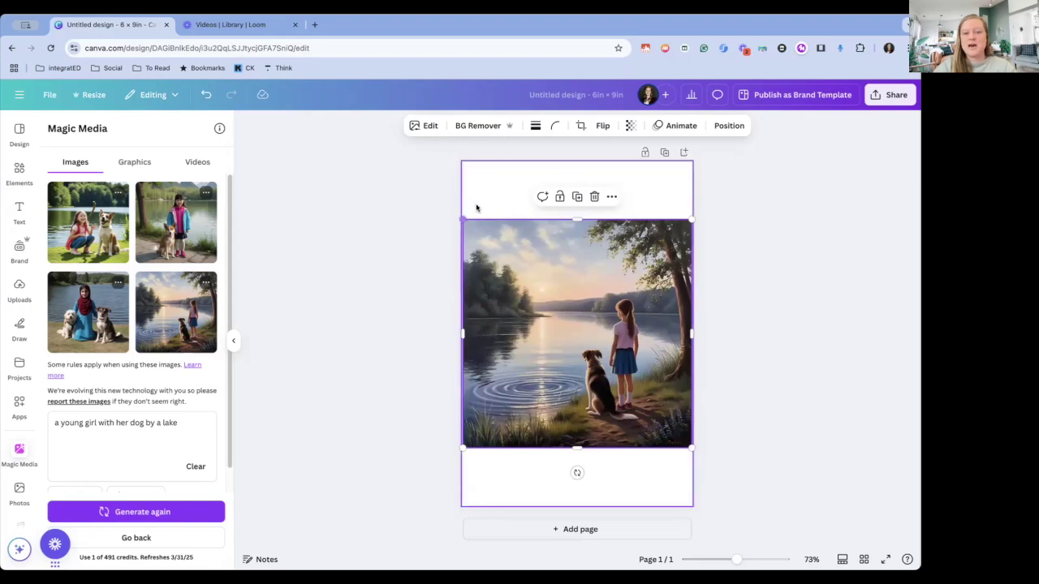
click(788, 401)
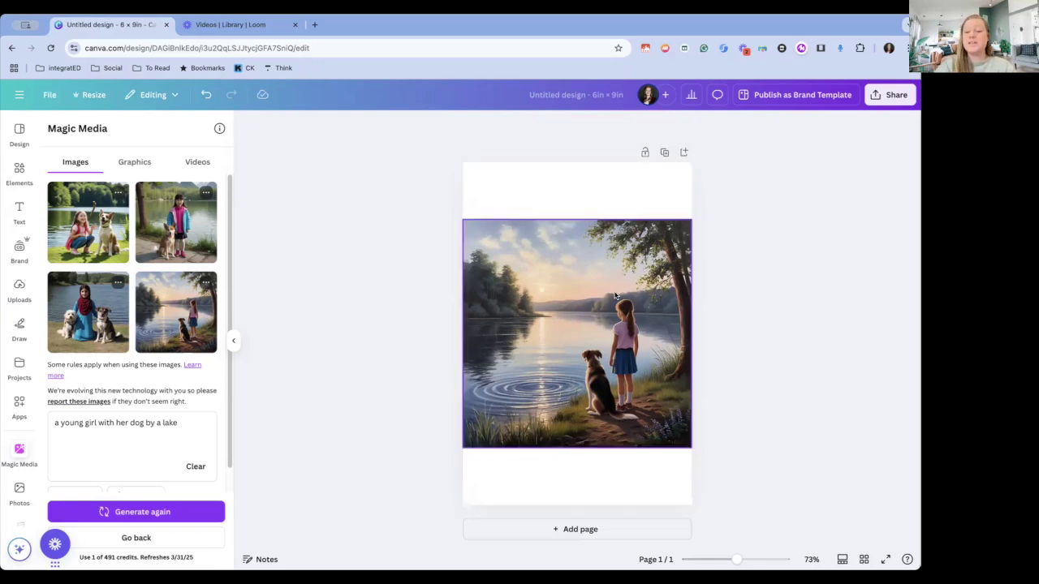
click(536, 315)
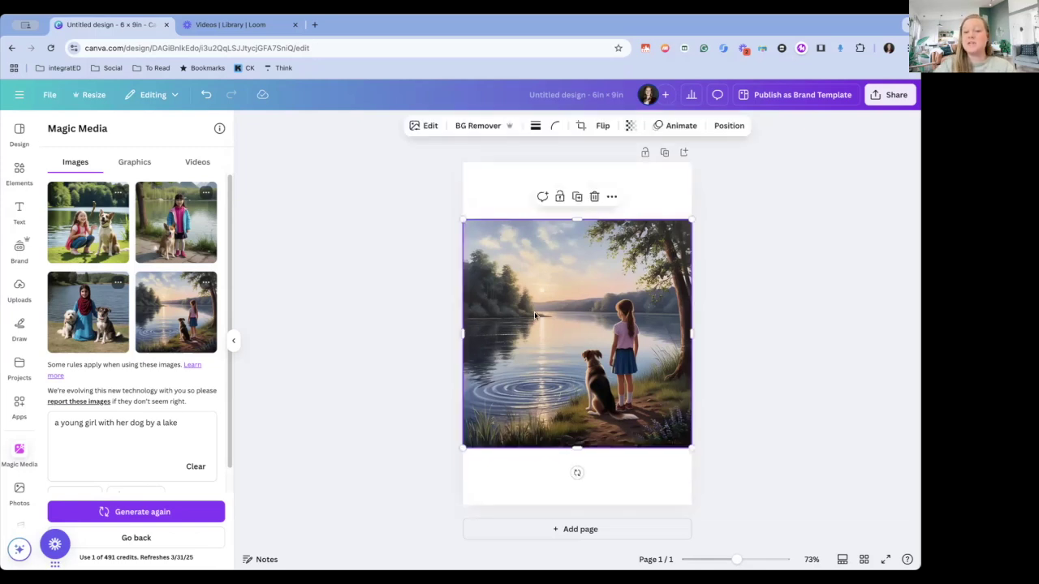
Step: Magic Expand the lakeside image to the Whole Page and apply the first result
click(426, 127)
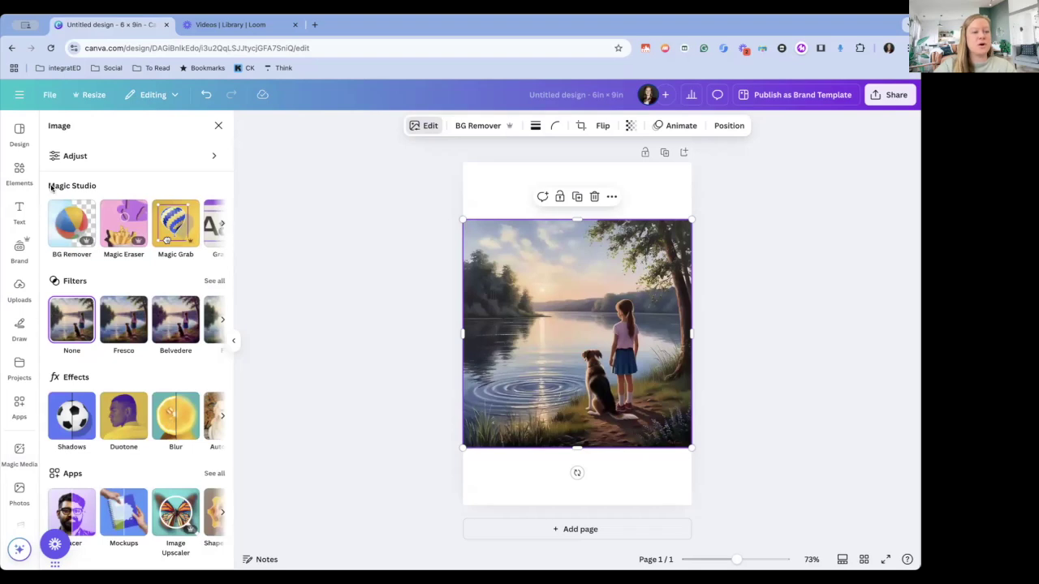
click(222, 224)
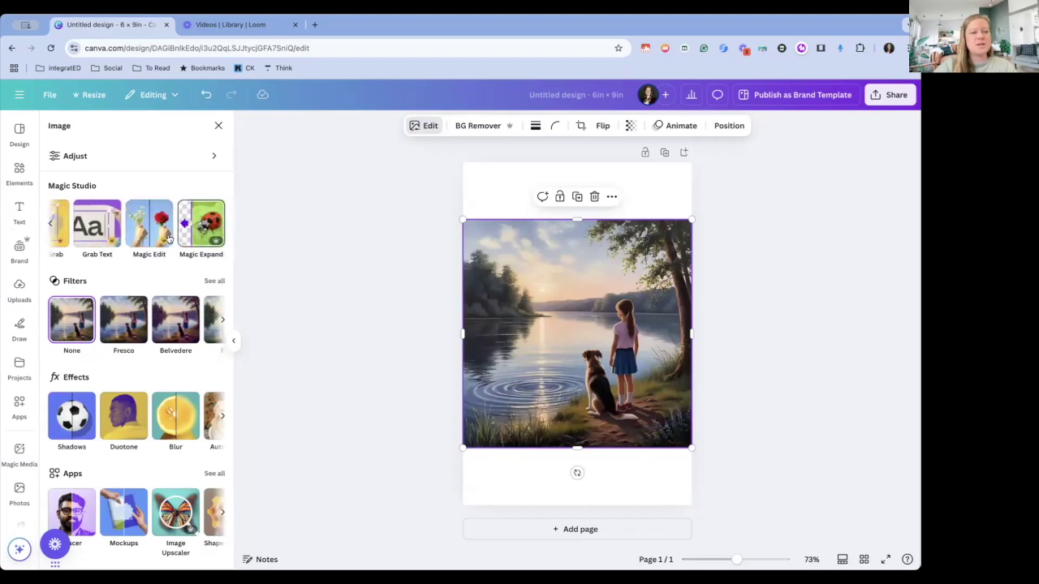
click(197, 233)
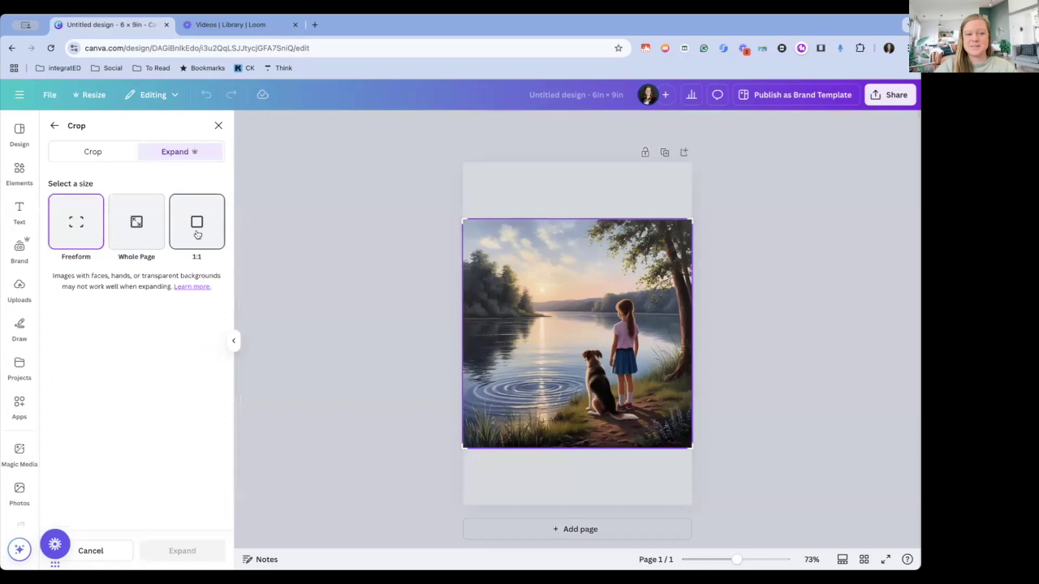
click(137, 229)
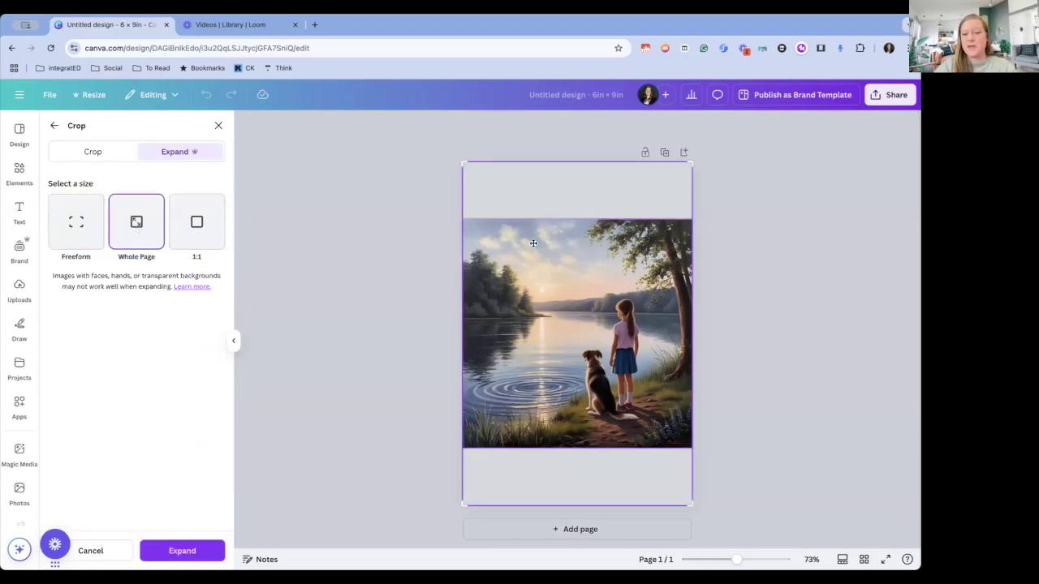
click(183, 552)
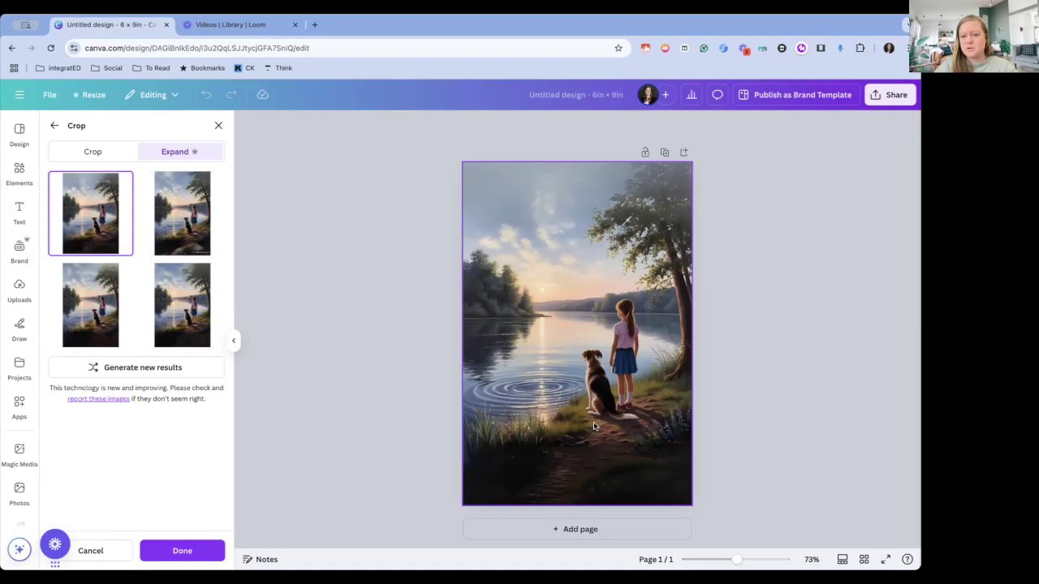
click(179, 551)
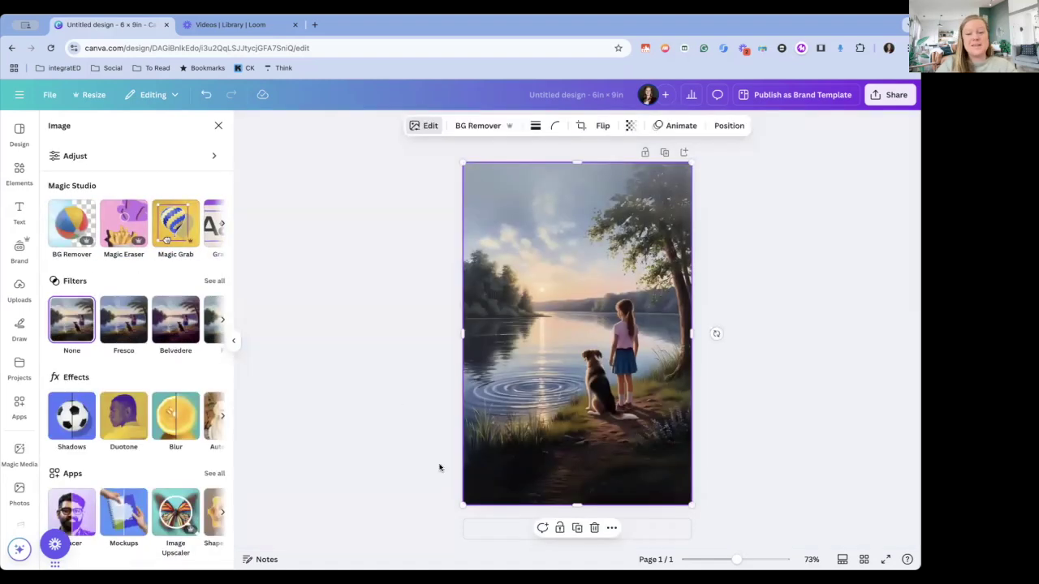
Step: Add a heading text box and look through its font and text colour options
click(20, 216)
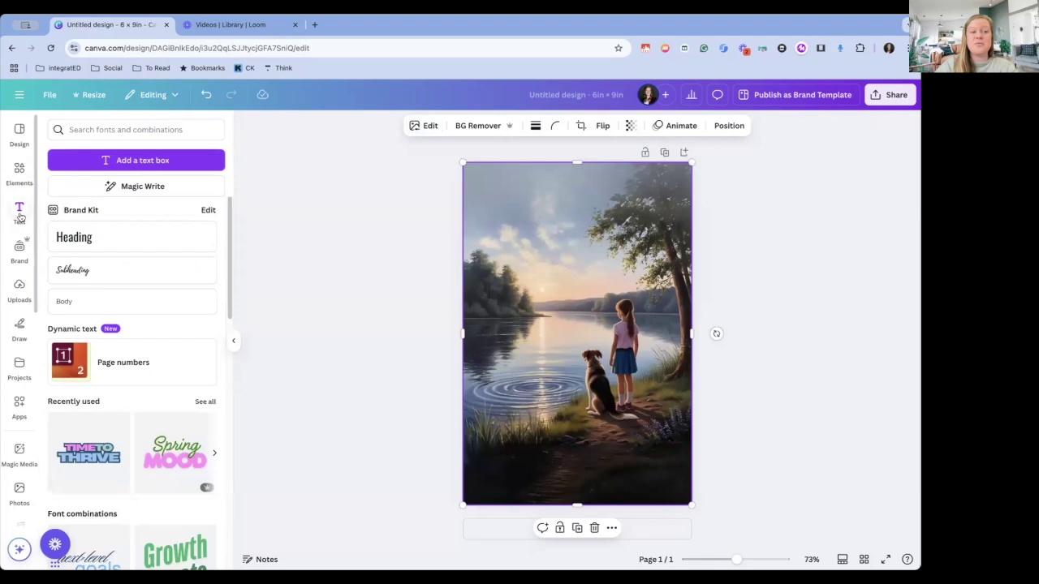
click(123, 245)
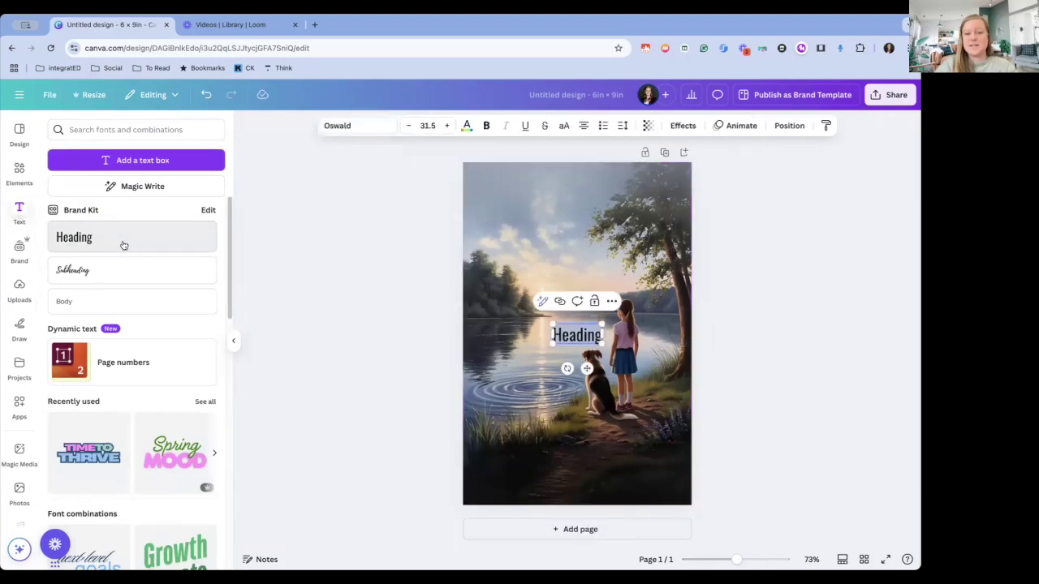
click(362, 127)
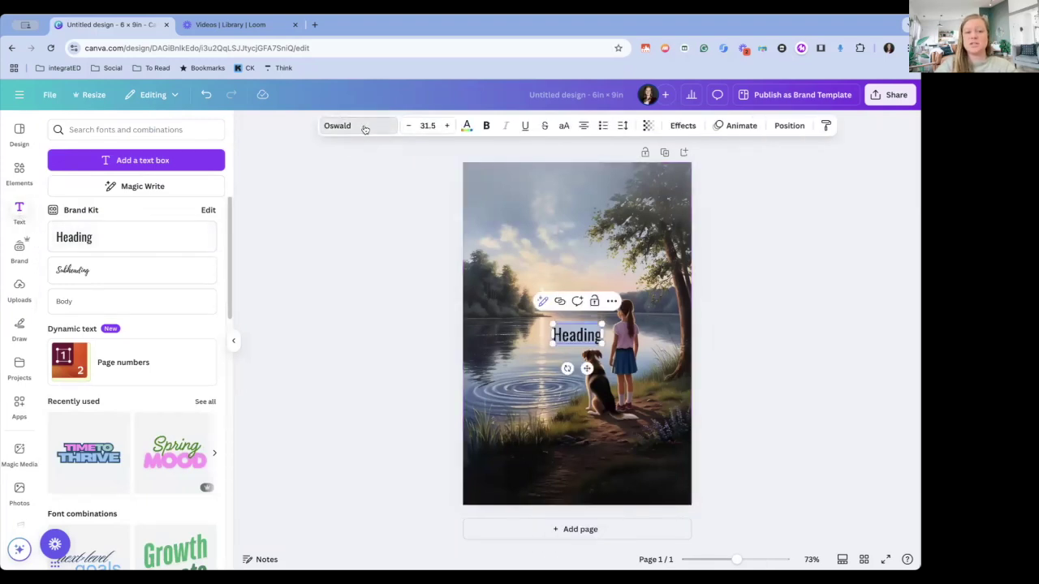
click(468, 127)
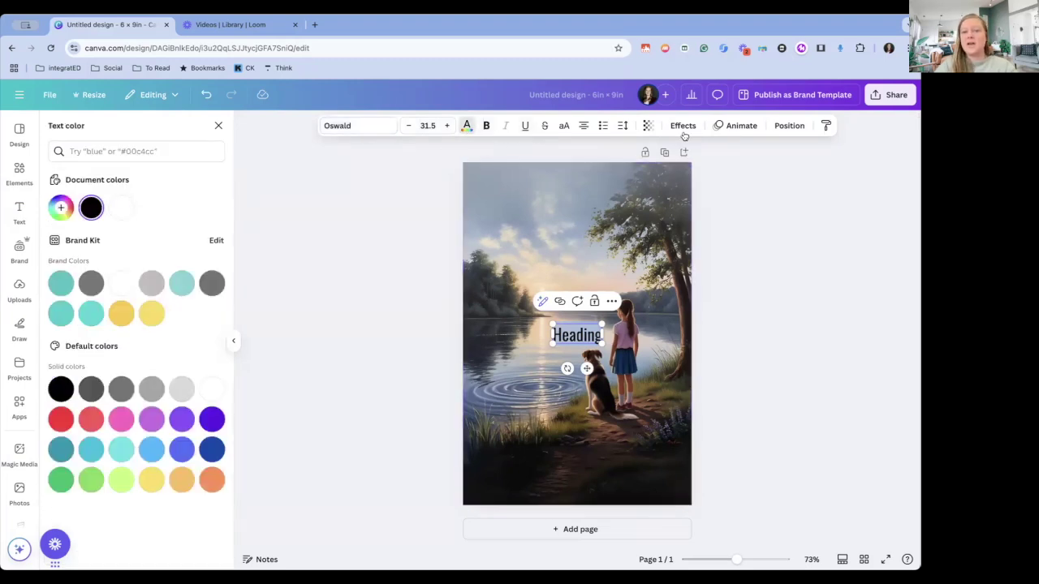
key(Escape)
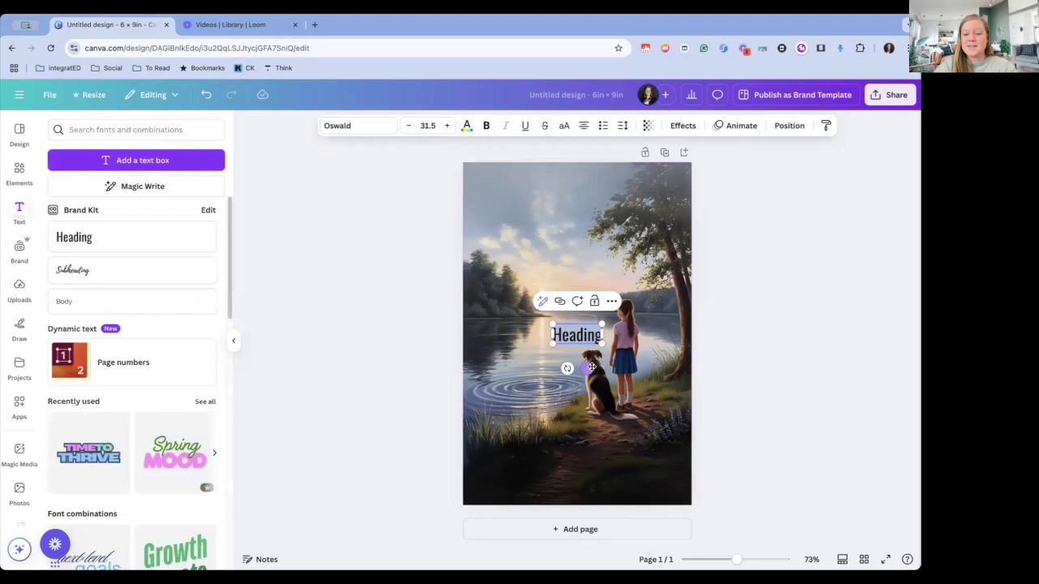
Step: Delete the Heading placeholder and scroll the Text panel to the Spring Mood combination
click(784, 398)
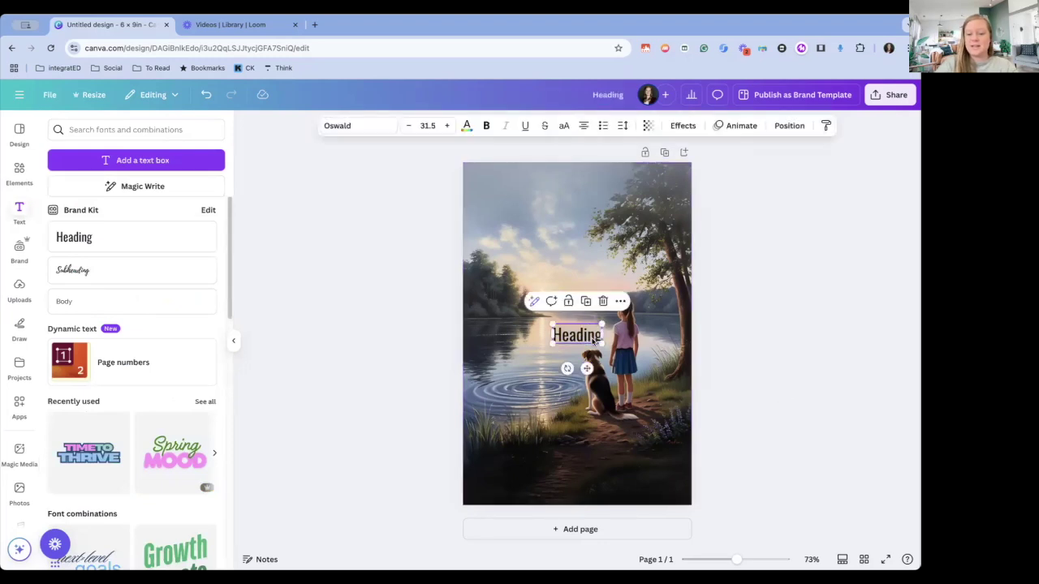
key(Delete)
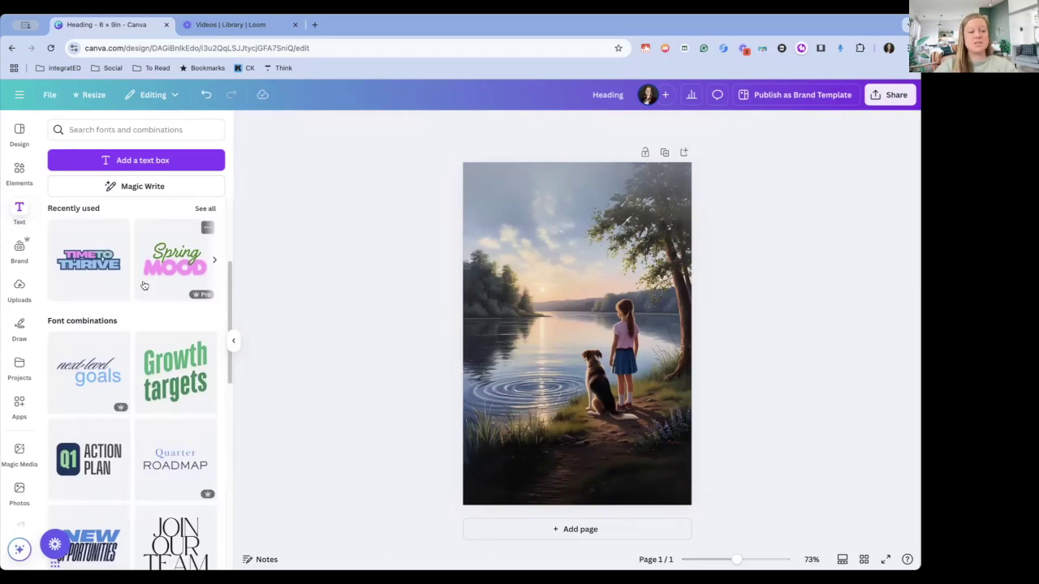
scroll(143, 285, down, 1)
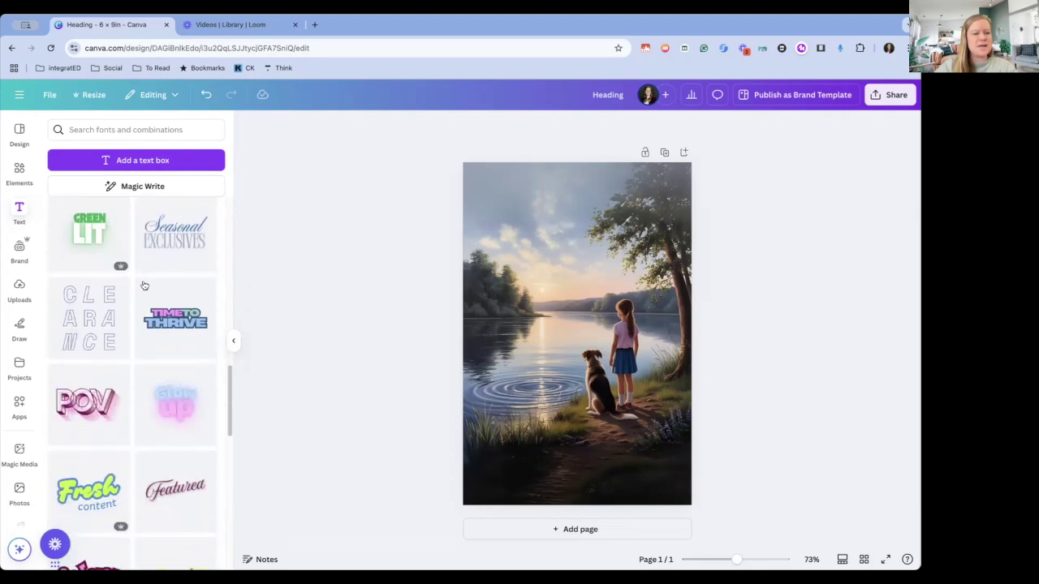
scroll(143, 285, down, 10)
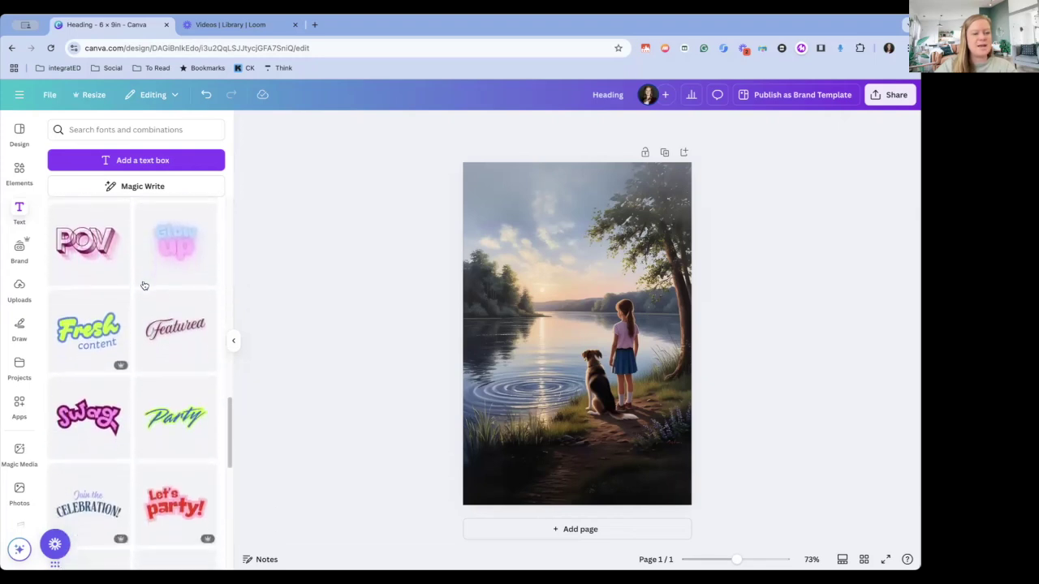
scroll(144, 285, down, 5)
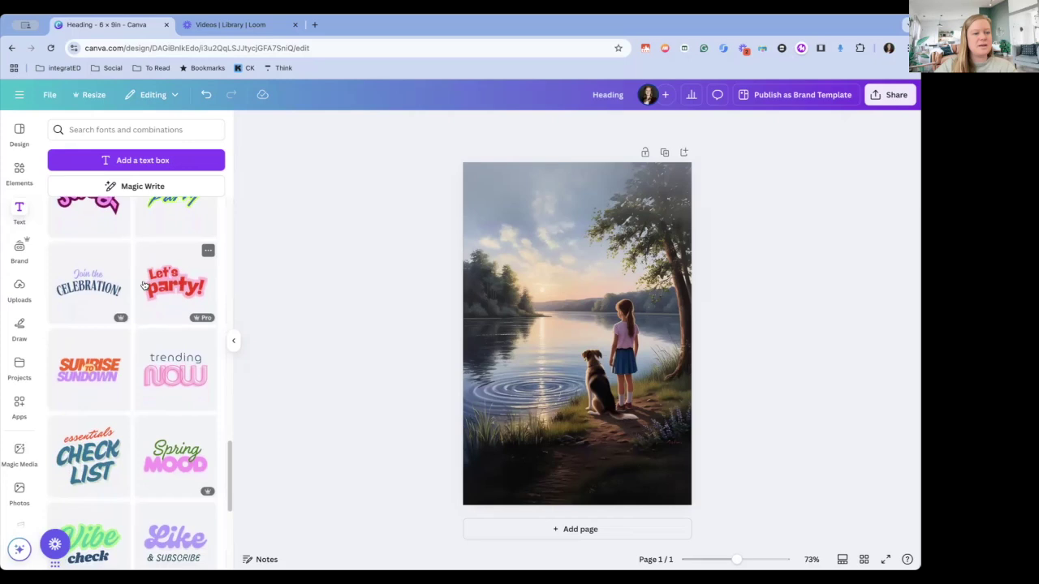
scroll(143, 285, down, 4)
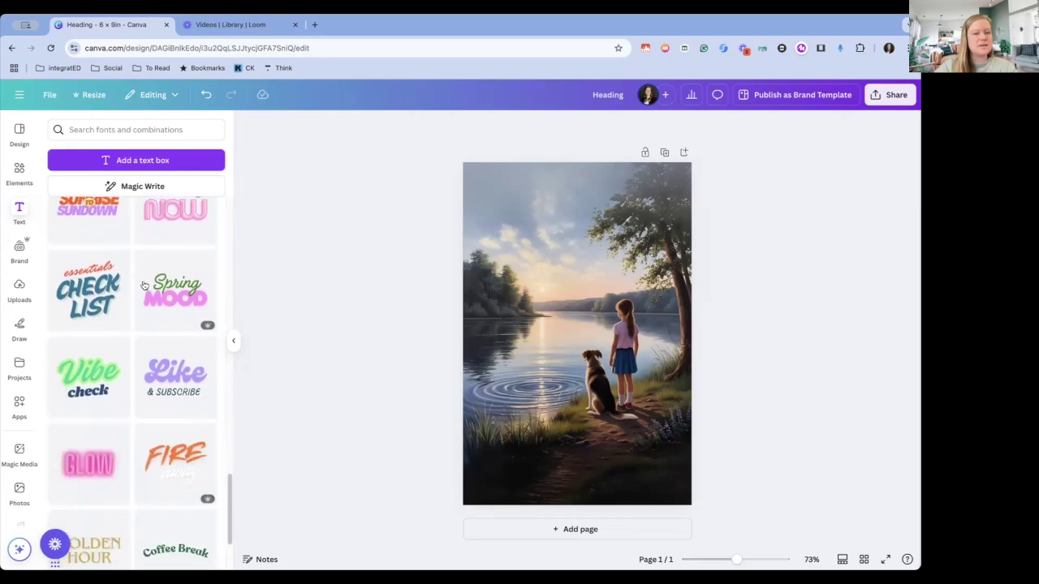
scroll(143, 285, down, 2)
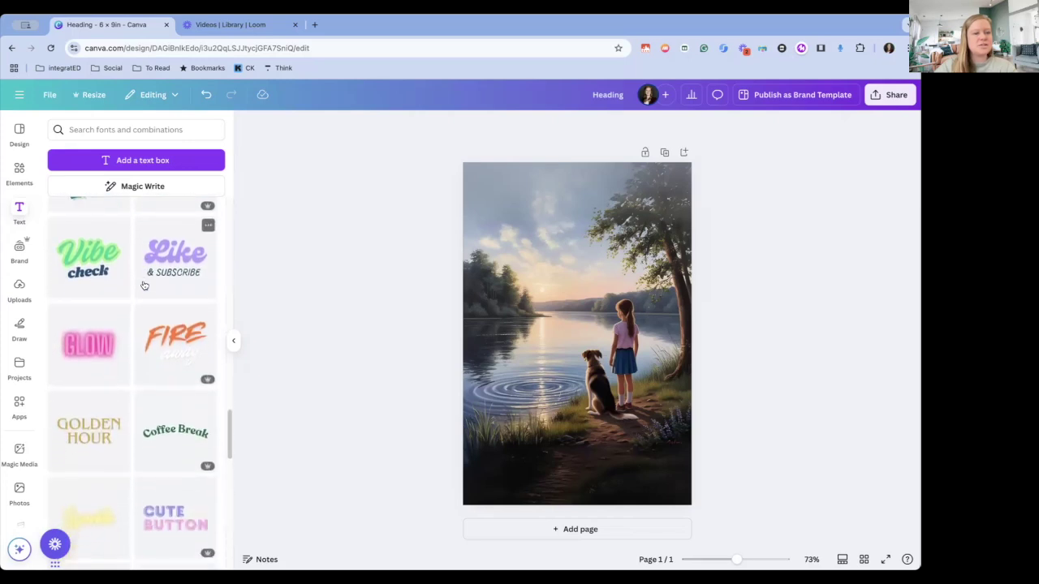
scroll(144, 285, up, 3)
scroll(144, 285, up, 2)
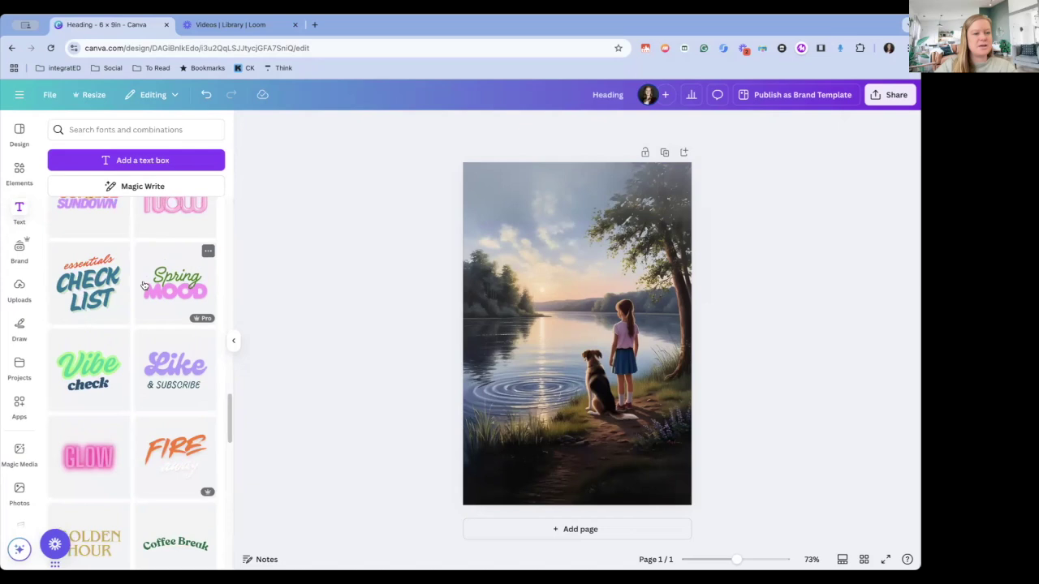
Step: Add the Spring Mood text combination, enlarge it and move it near the cover's top
click(189, 311)
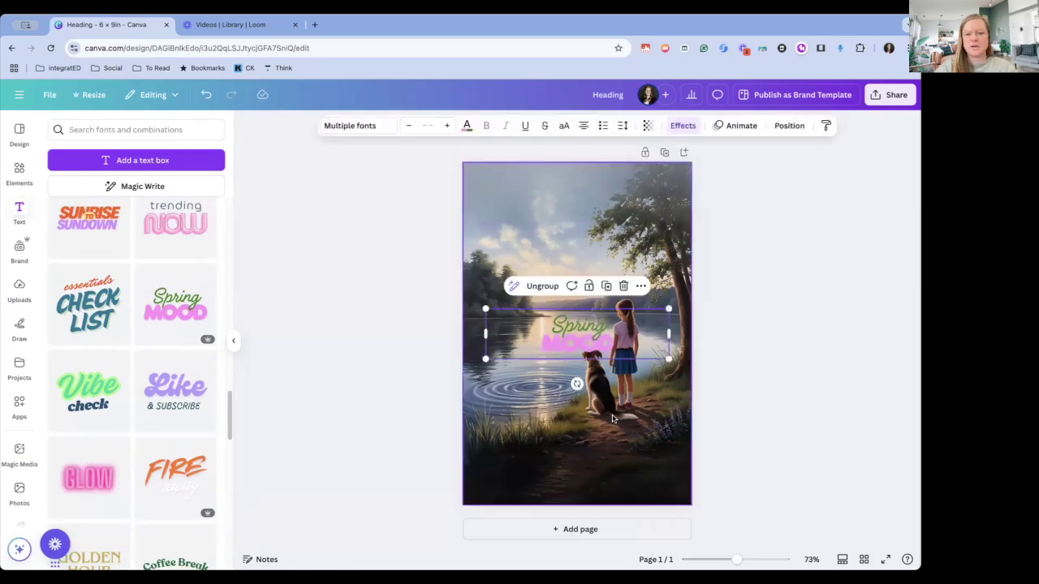
drag(583, 341, 578, 216)
drag(486, 240, 325, 286)
drag(506, 267, 574, 245)
Step: Retype the title lines as 'A Day at the' and 'POND'
click(587, 206)
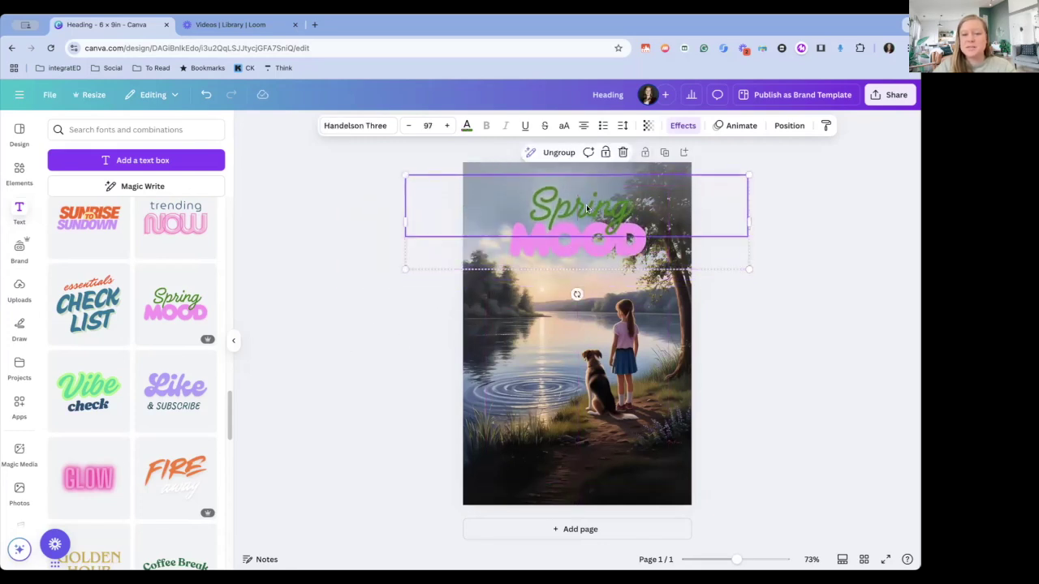
click(586, 204)
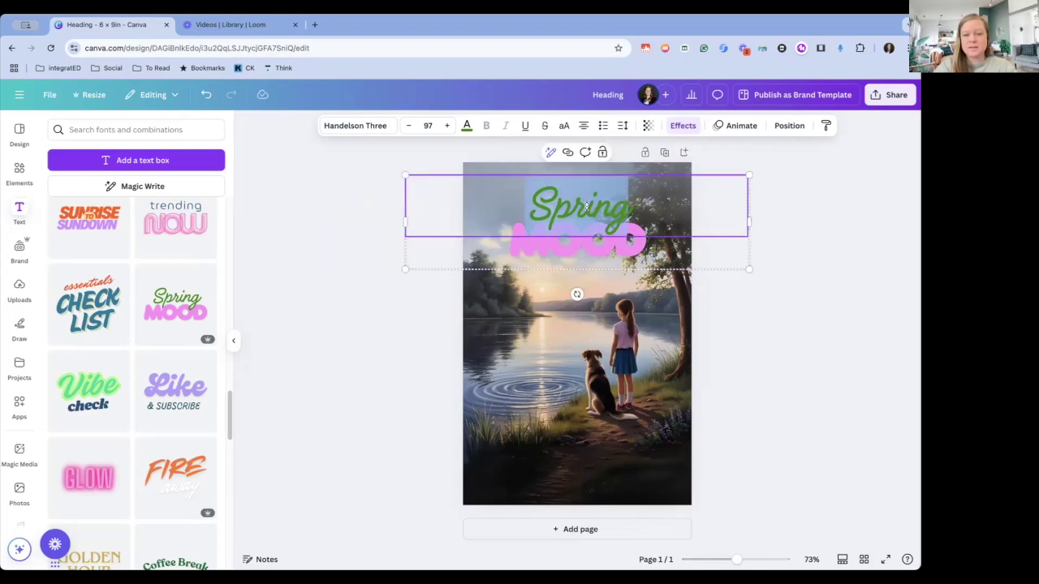
text(A Day)
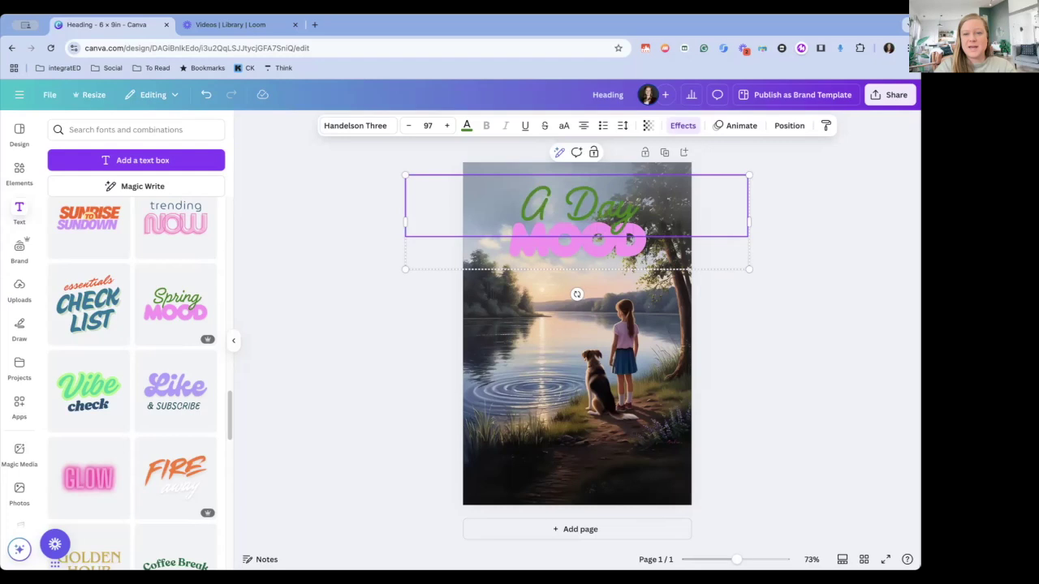
text( at)
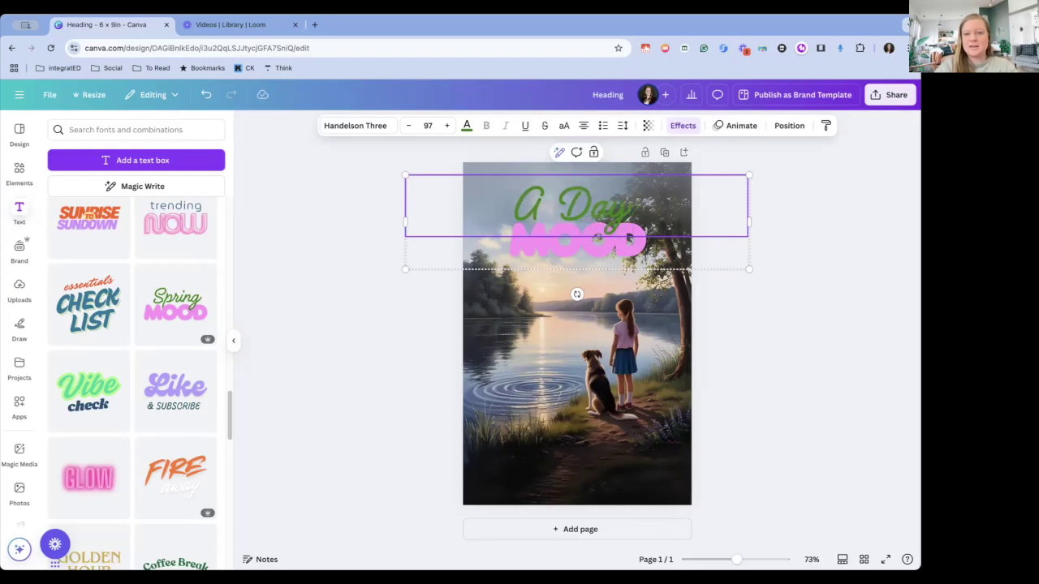
text( the)
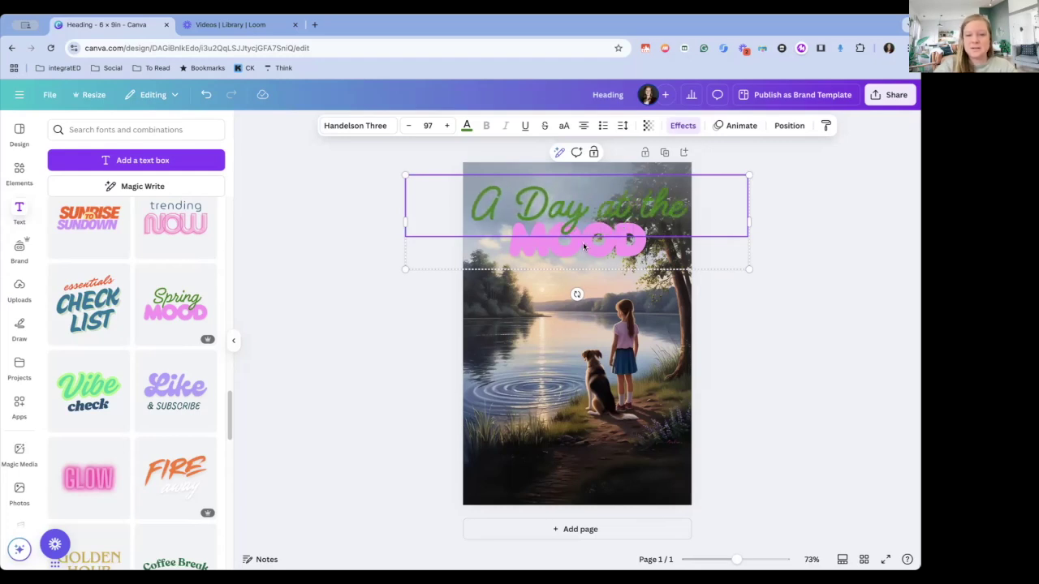
click(580, 238)
double_click(579, 238)
text(POND)
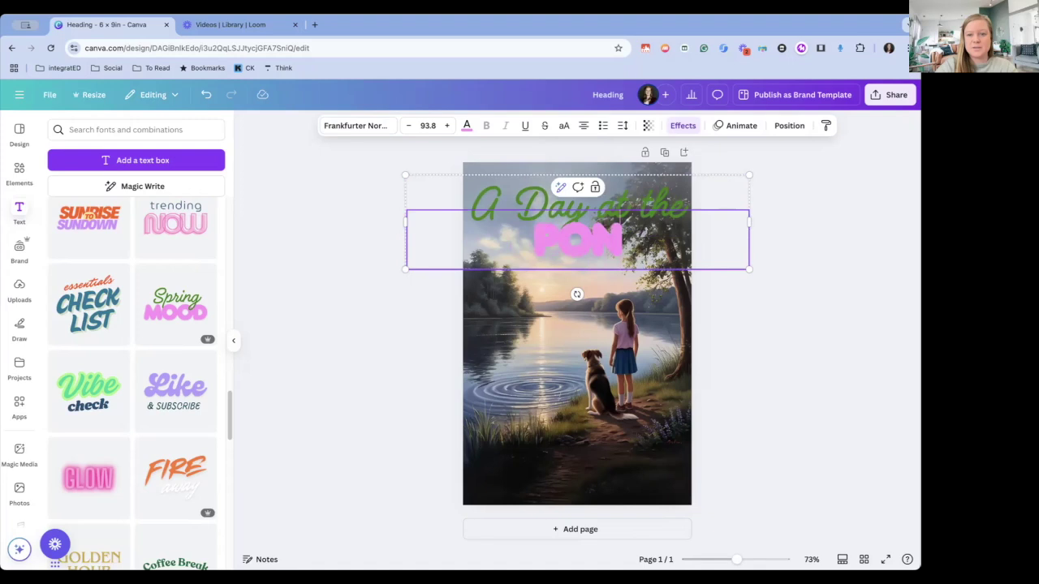
click(764, 344)
Step: Colour the 'A Day at the' line white
click(621, 244)
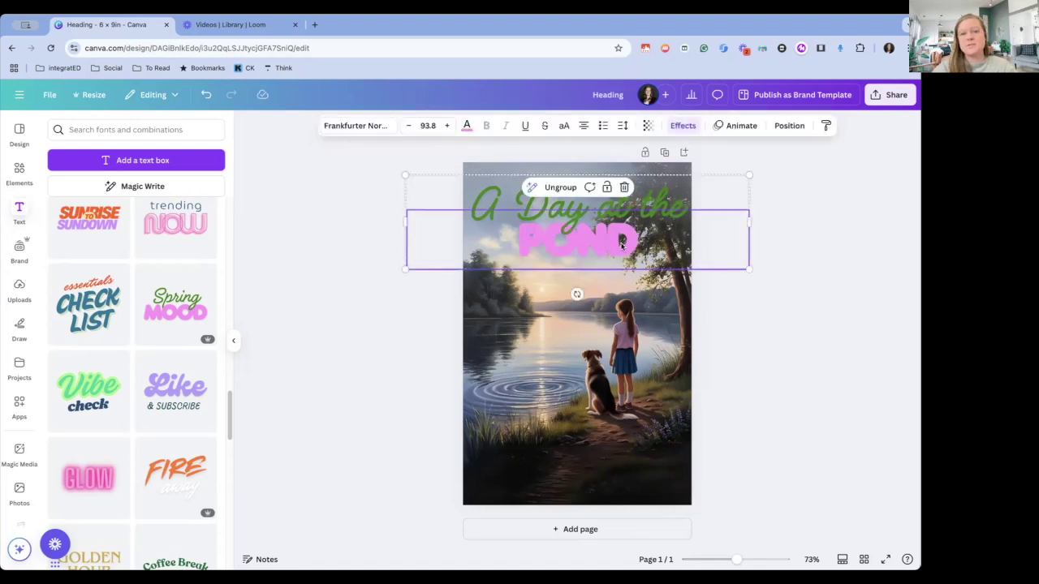
click(654, 213)
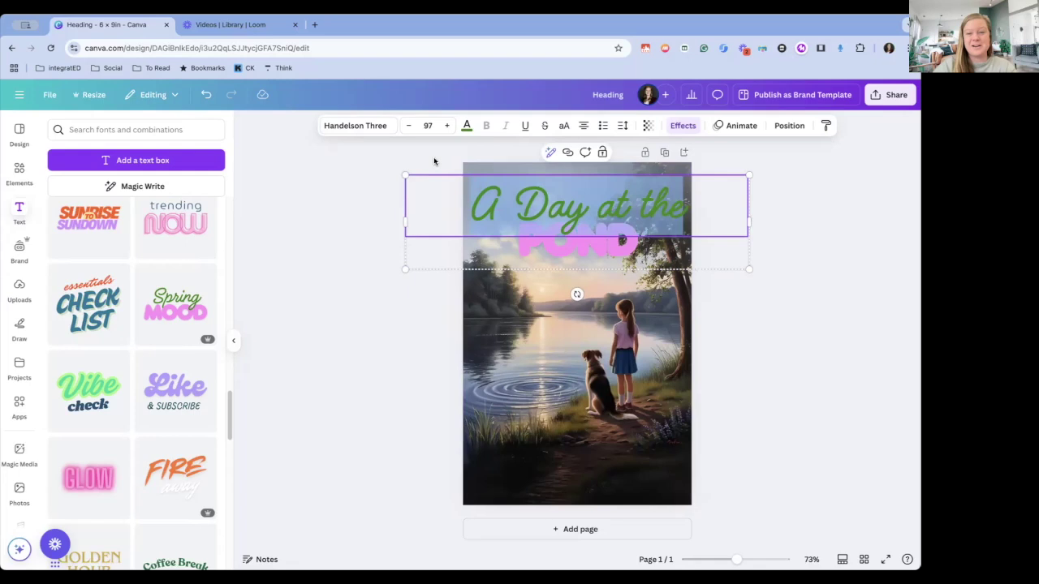
click(467, 127)
click(151, 211)
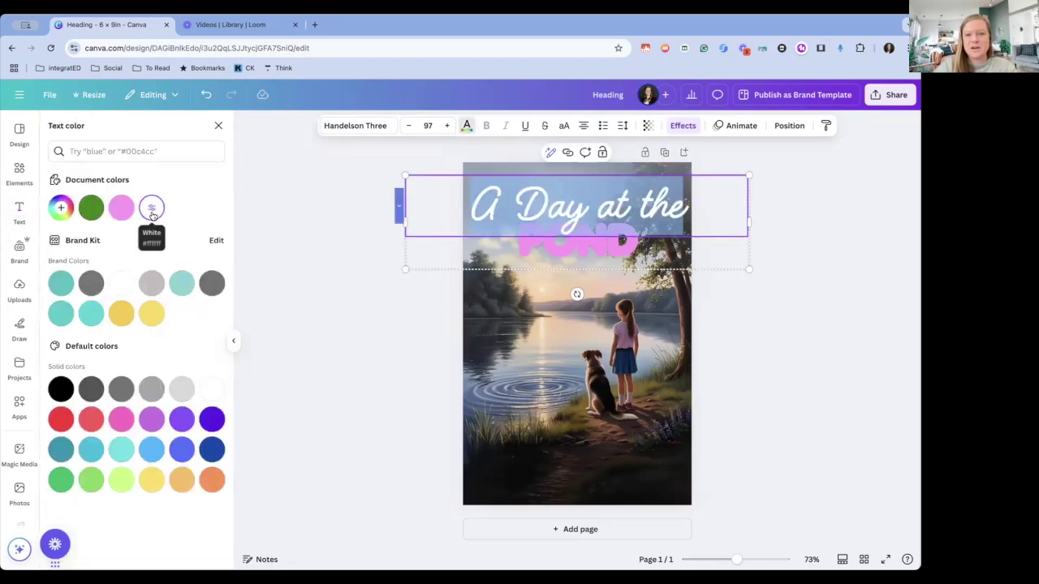
Step: Recolour POND, trying violet, purple and light blue before settling on yellow
key(Escape)
click(408, 332)
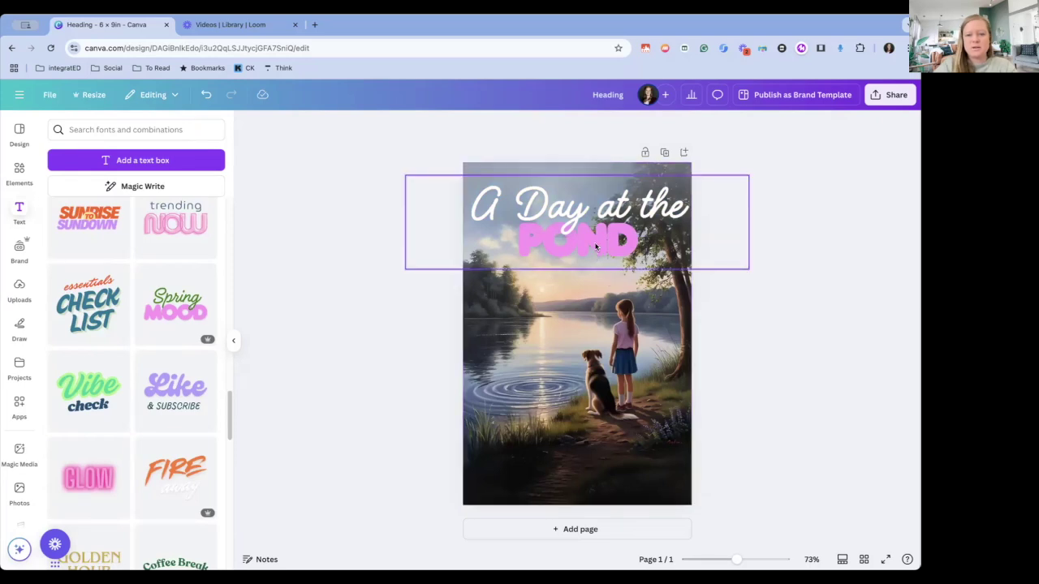
click(596, 246)
double_click(595, 241)
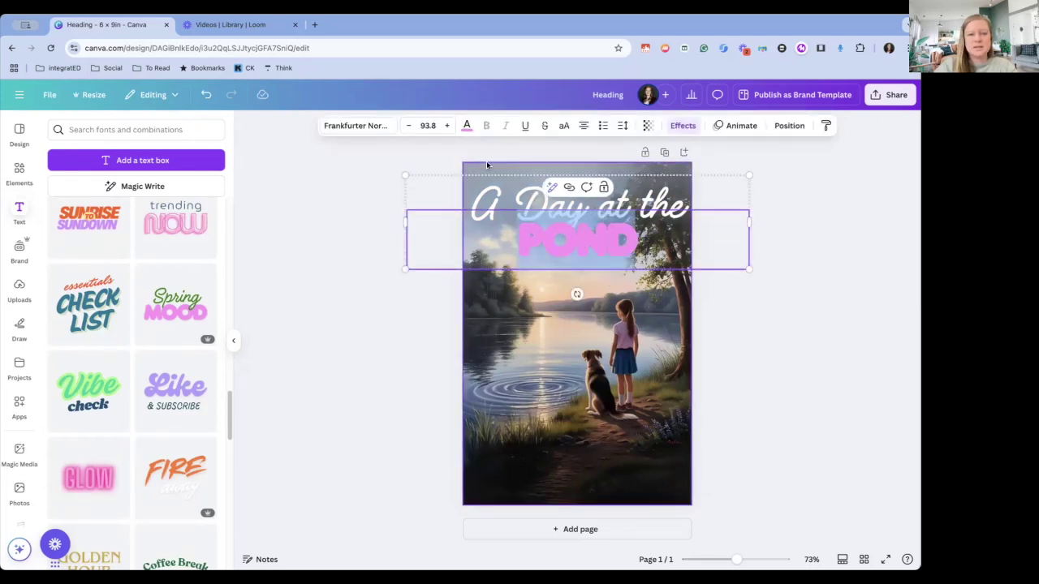
click(466, 126)
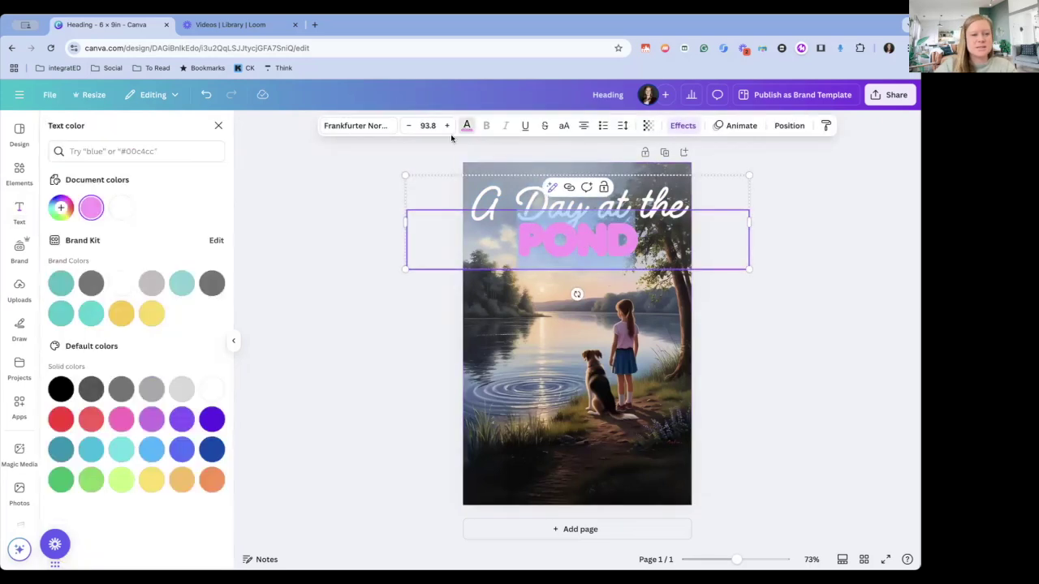
click(211, 419)
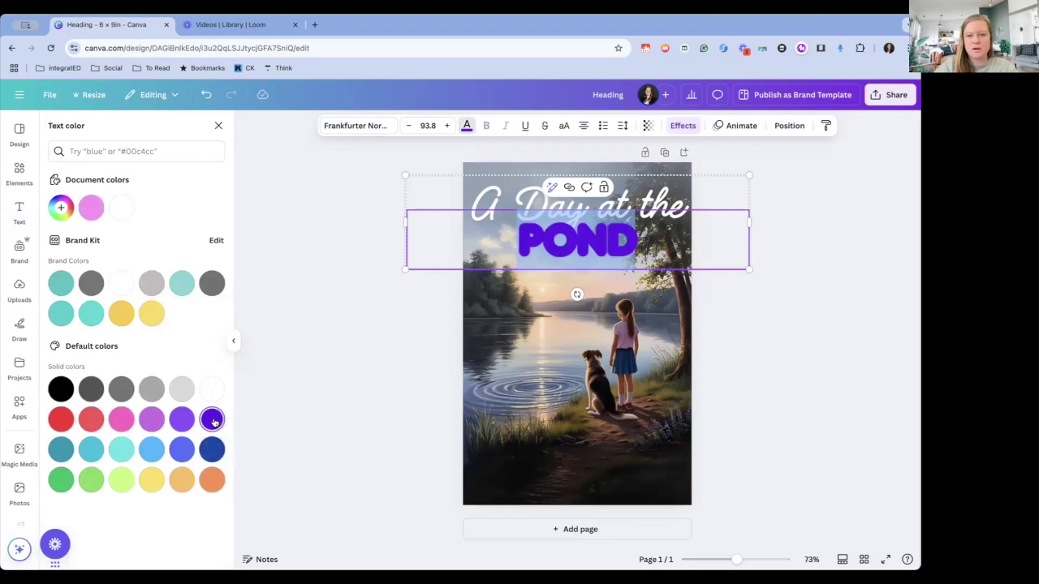
click(153, 424)
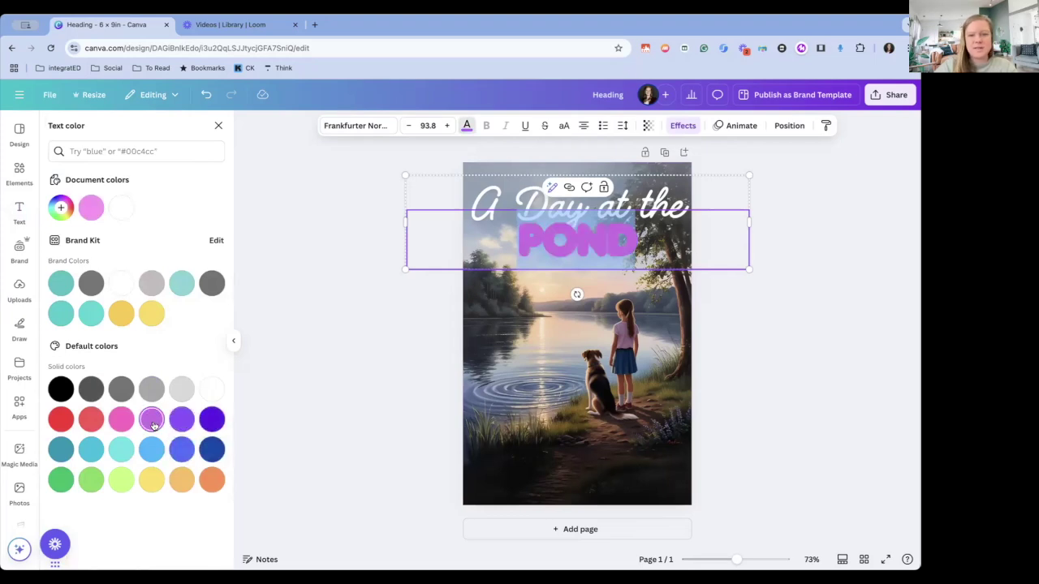
click(94, 455)
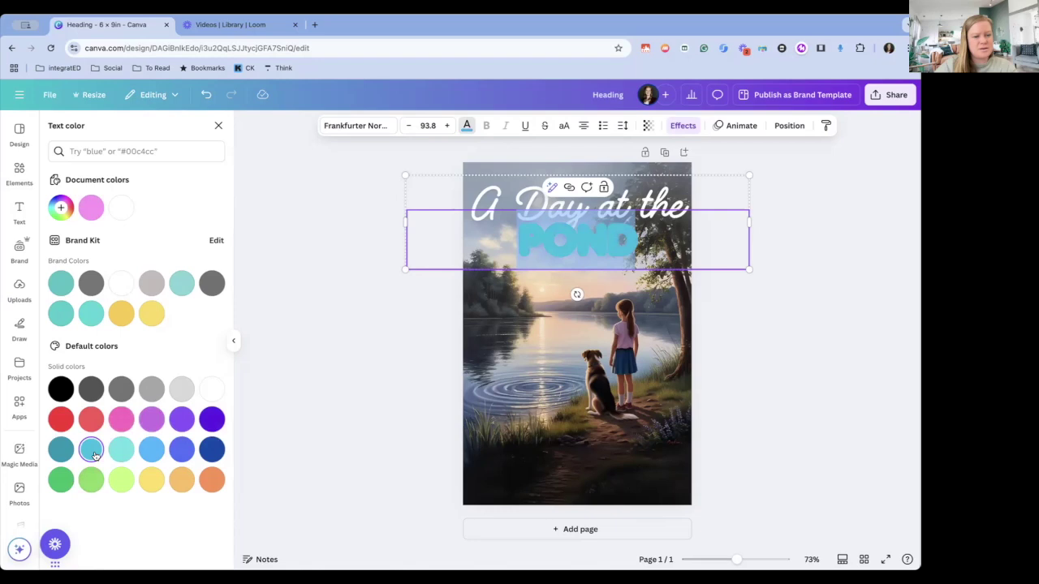
click(149, 482)
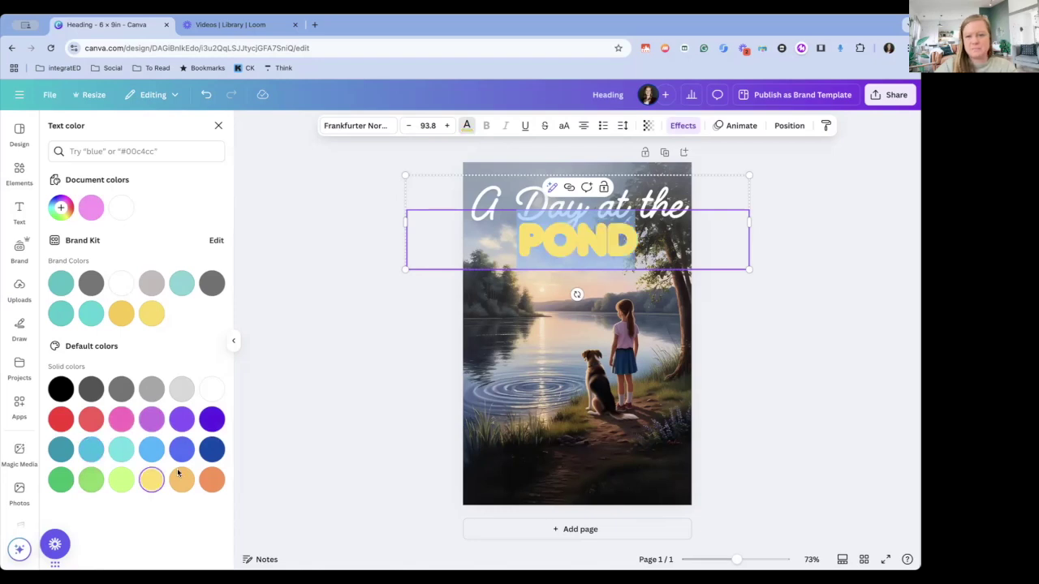
click(340, 383)
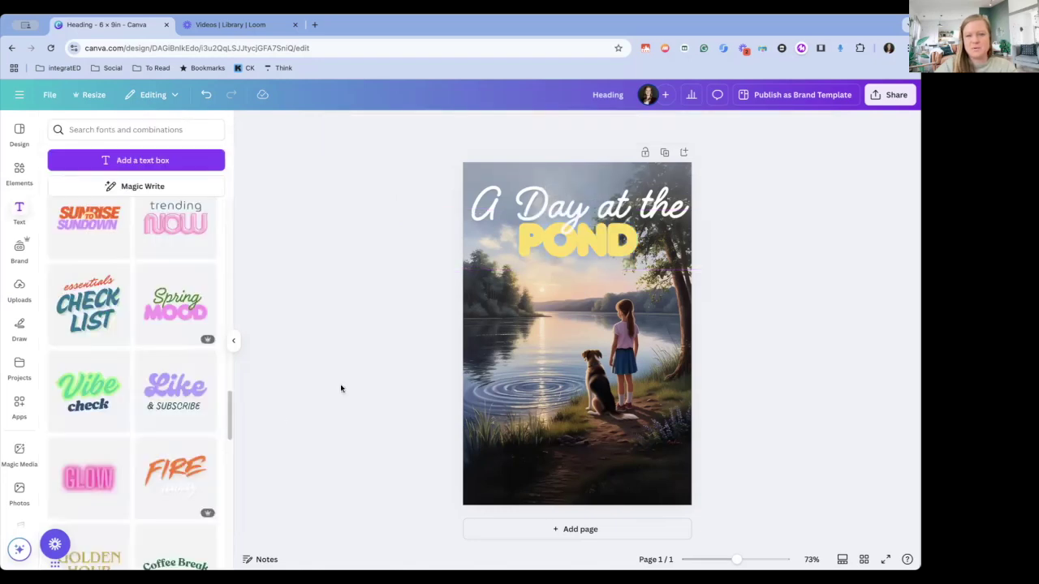
Step: Ungroup the title into separate lines and lower them slightly on the cover
click(610, 248)
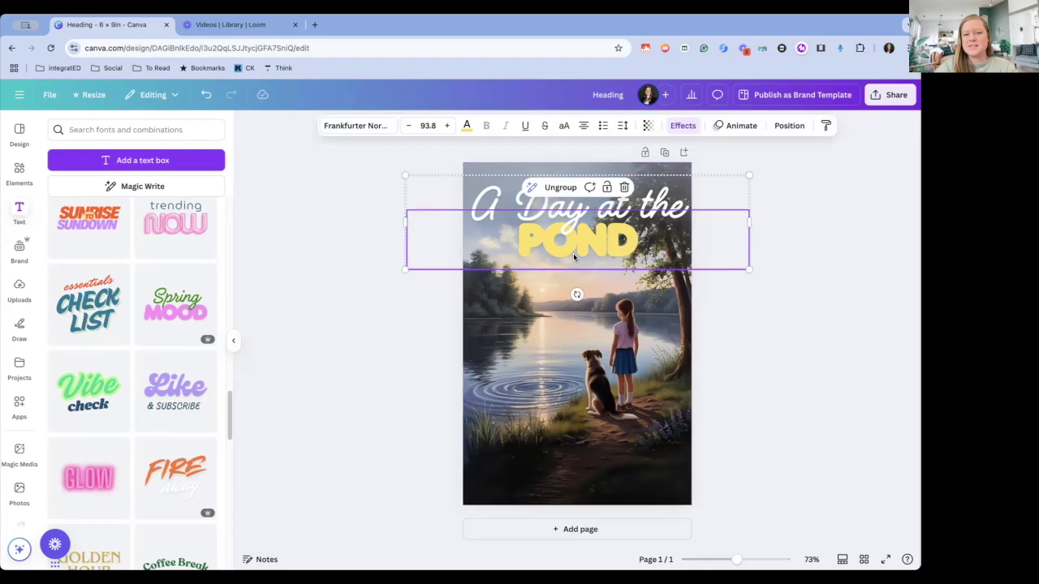
click(562, 188)
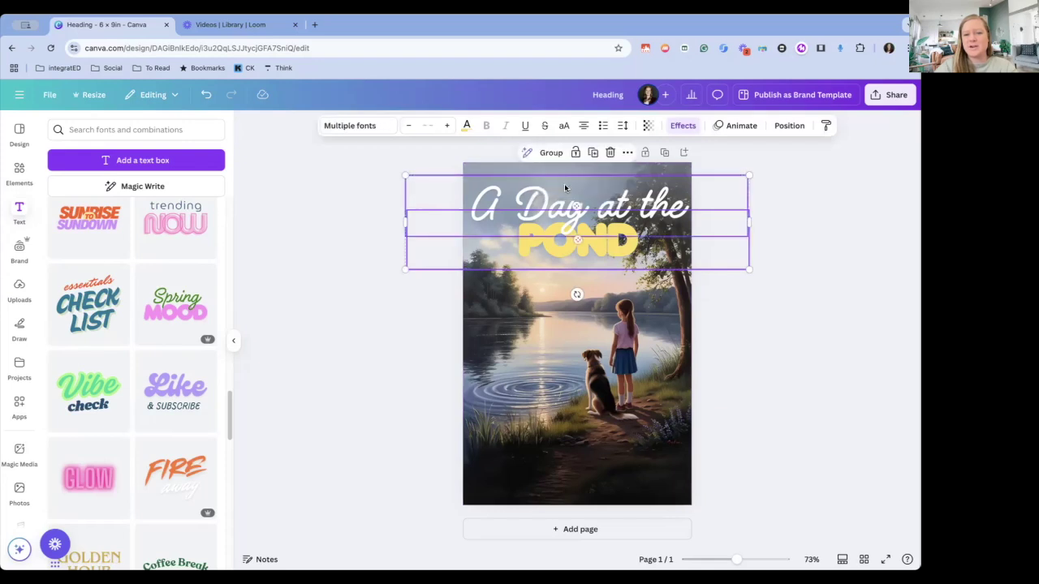
mouse_move(604, 254)
mouse_down()
mouse_move(598, 301)
mouse_move(598, 265)
mouse_up()
click(598, 267)
click(775, 338)
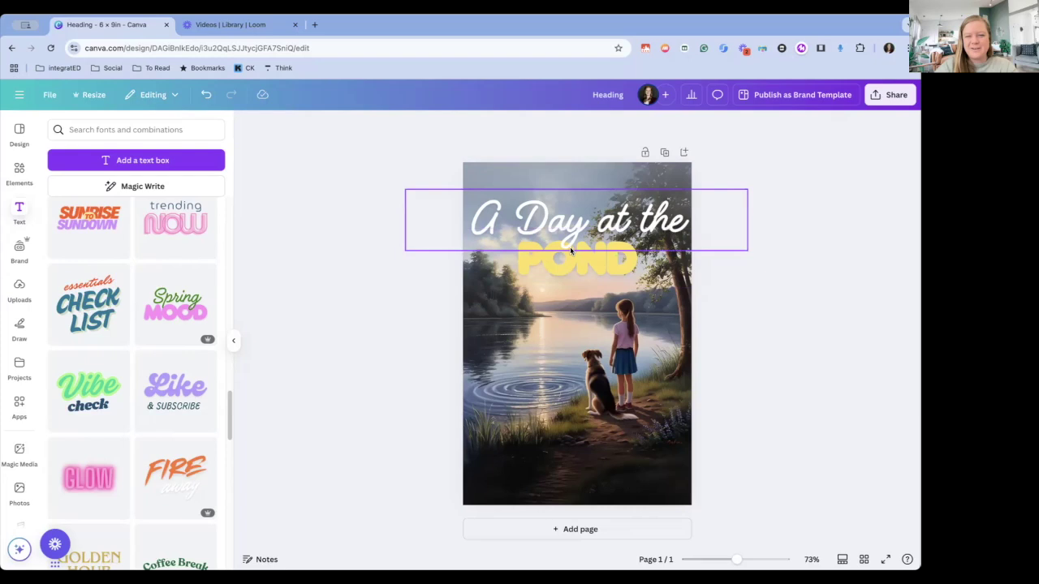
Step: Drag a copy of the 'A Day at the' line to the bottom and type 'By:' plus the author's name
click(583, 227)
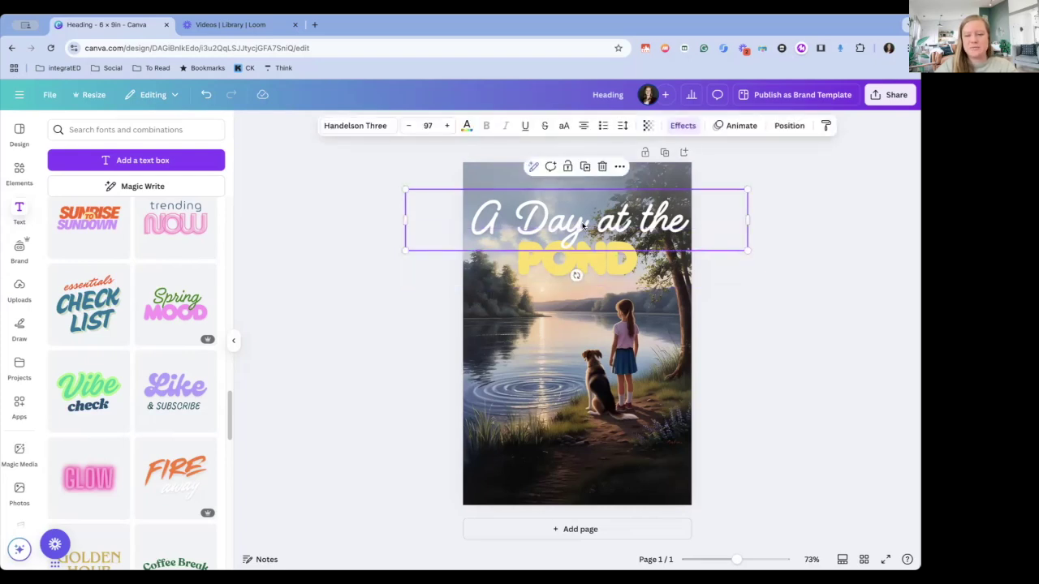
drag(584, 227, 583, 457)
text(By: )
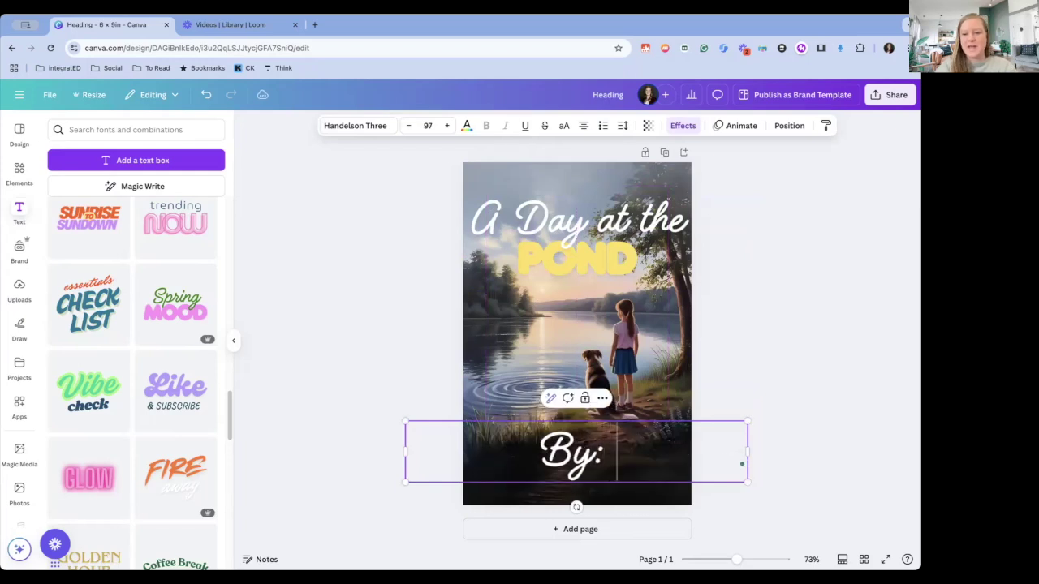
text(Susie)
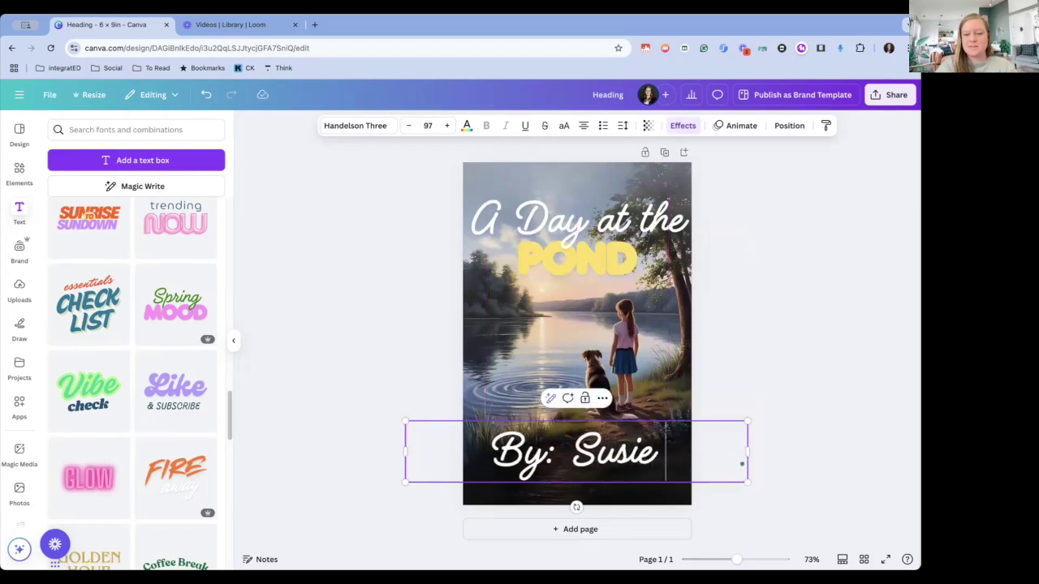
text( Smith)
Step: Set the byline font size to 40 and nudge it slightly lower
key(ctrl+a)
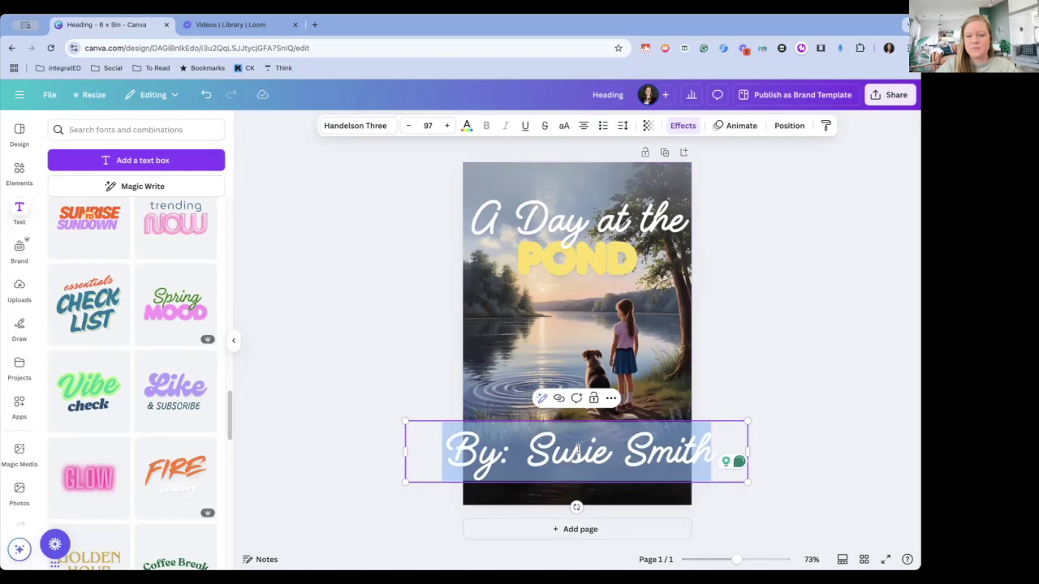
click(428, 125)
text(40)
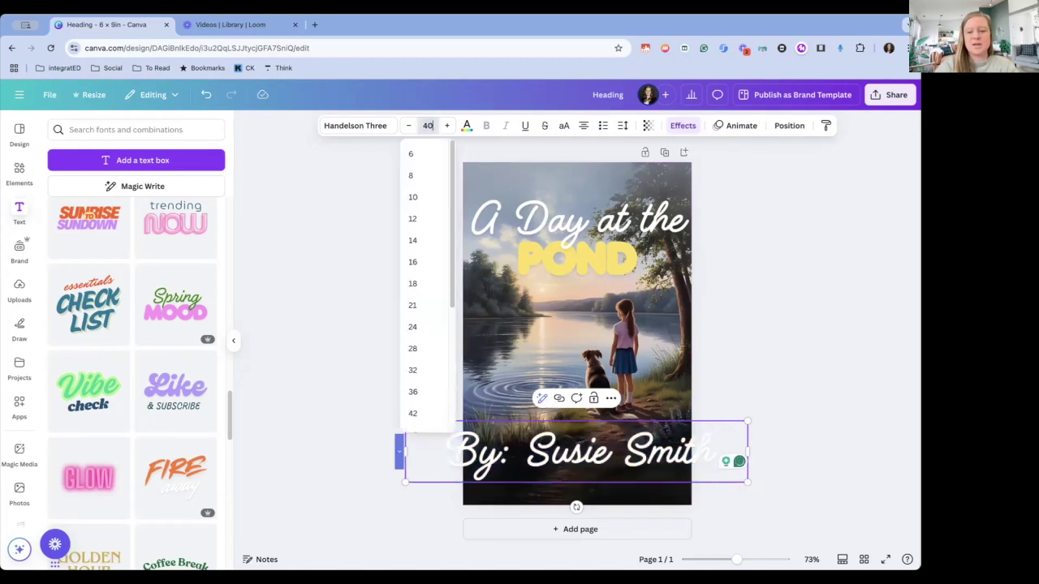
key(Return)
click(794, 378)
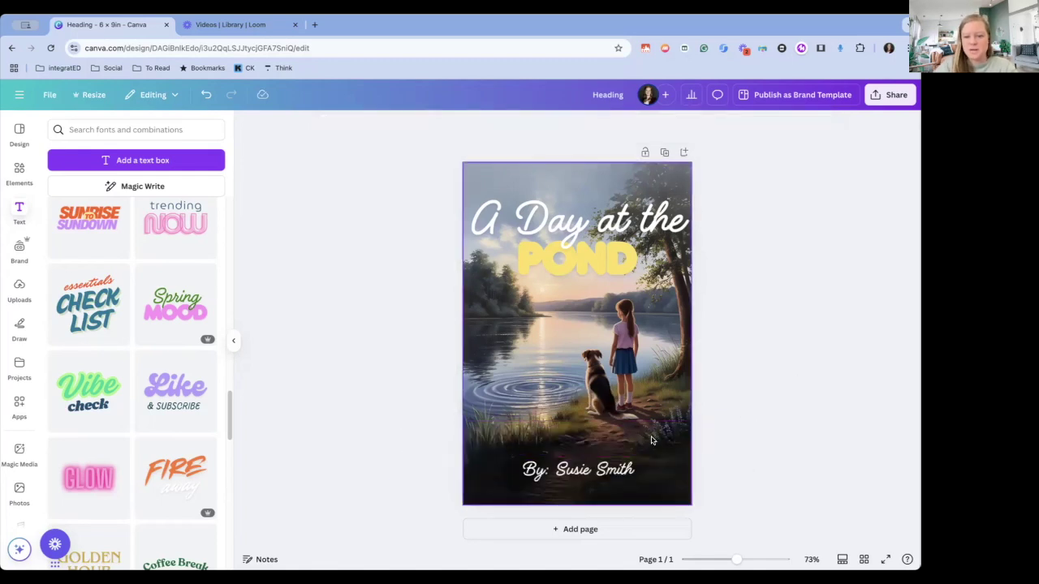
drag(614, 466, 614, 471)
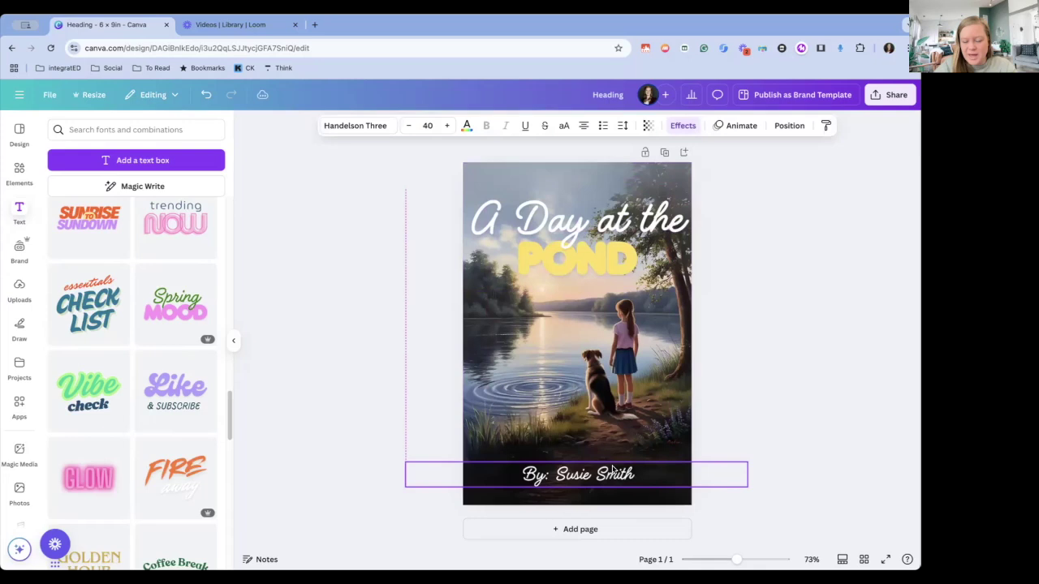
click(791, 408)
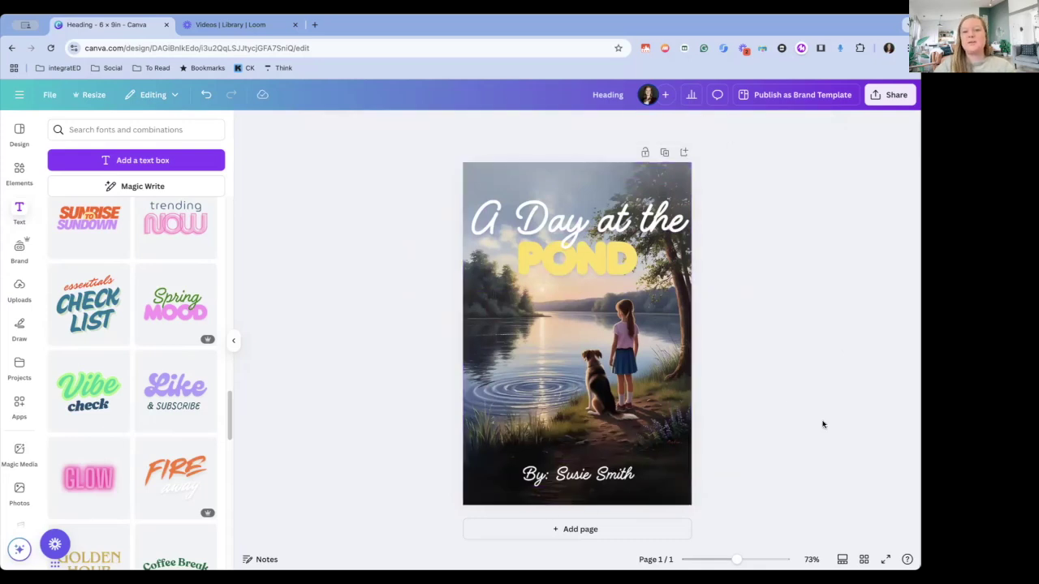
Step: Shrink the 'A Day at the' heading slightly from its corner and recentre it on the cover
click(611, 235)
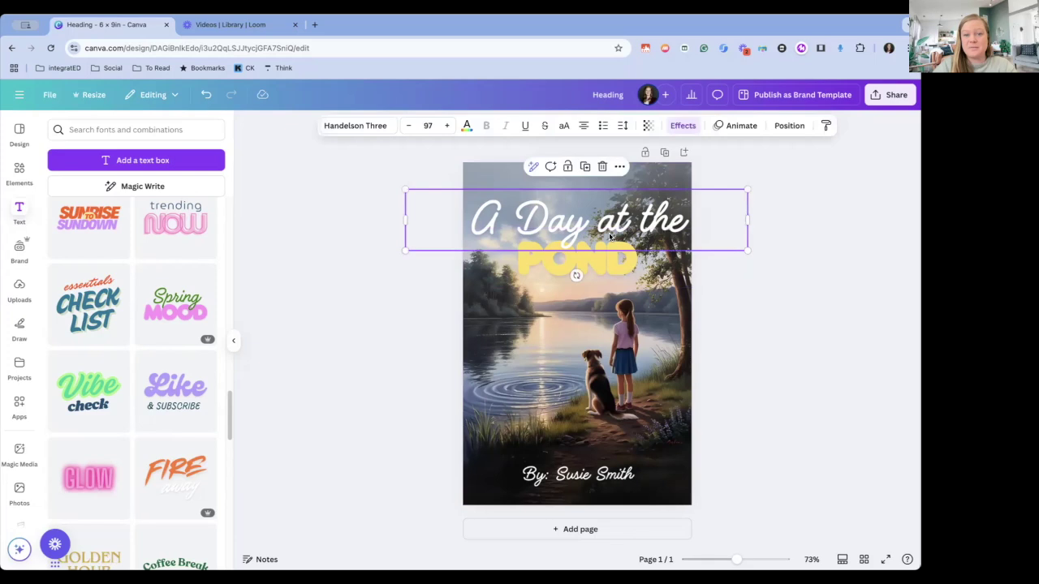
drag(403, 188, 419, 192)
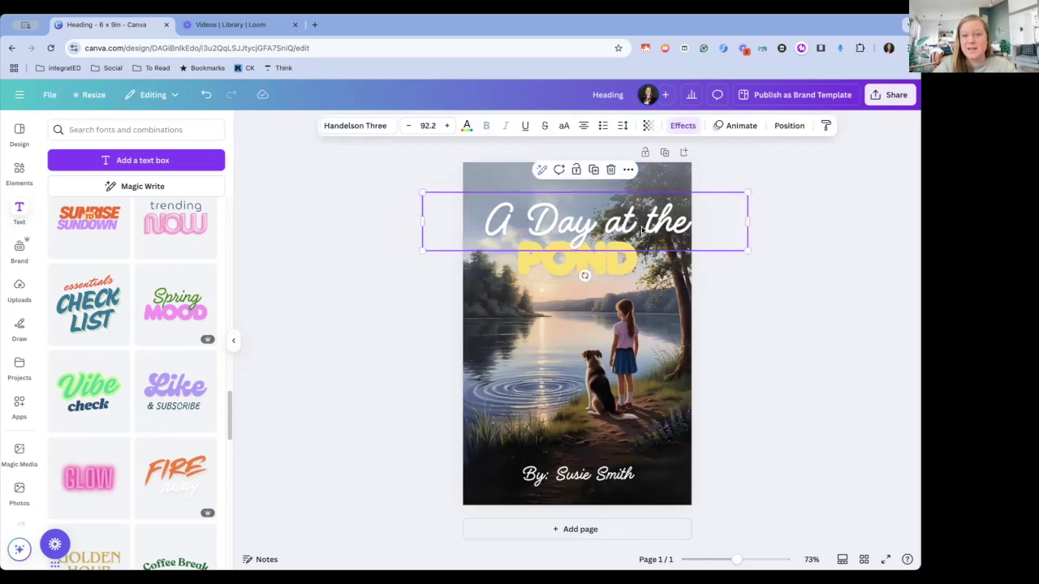
drag(641, 228, 634, 228)
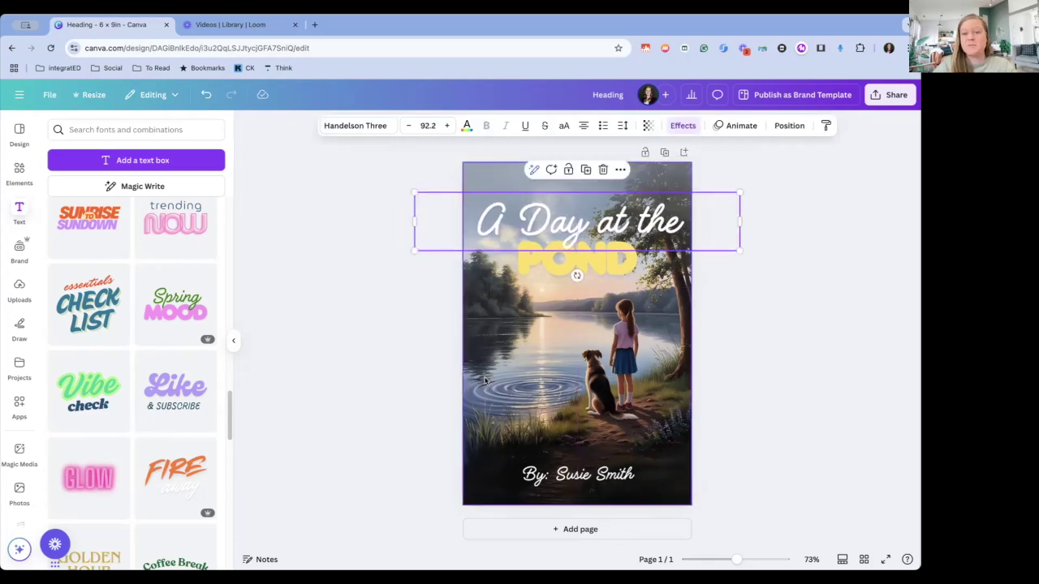
click(765, 399)
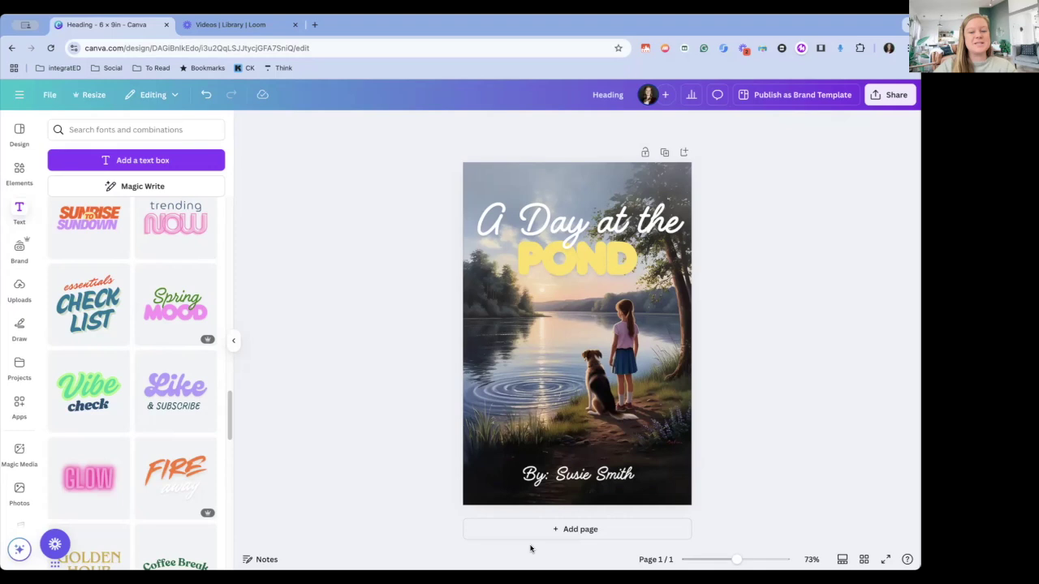
Step: Add a blank page 2 after the cover and begin editing the Magic Media prompt
click(589, 532)
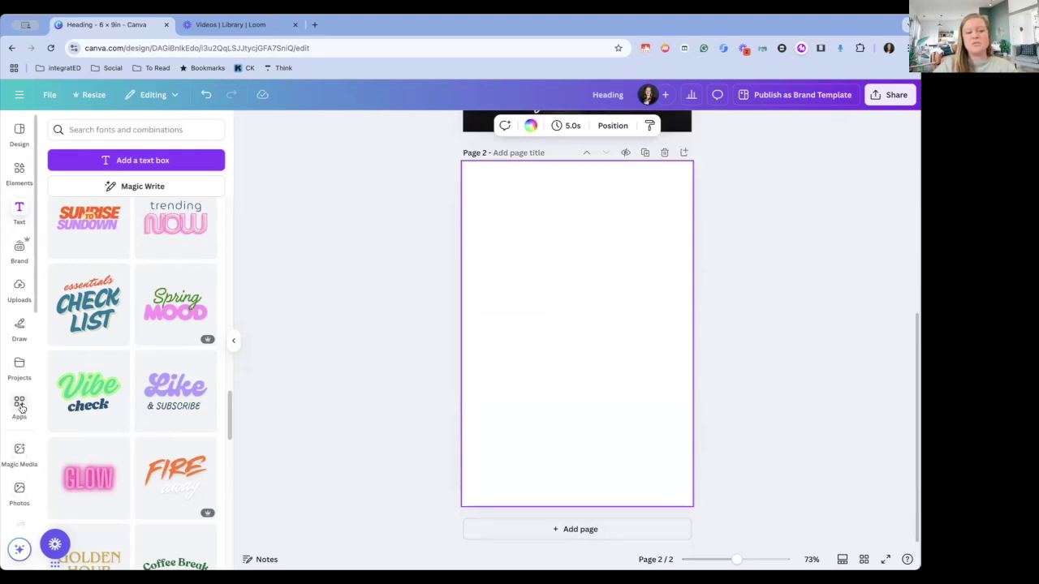
click(19, 450)
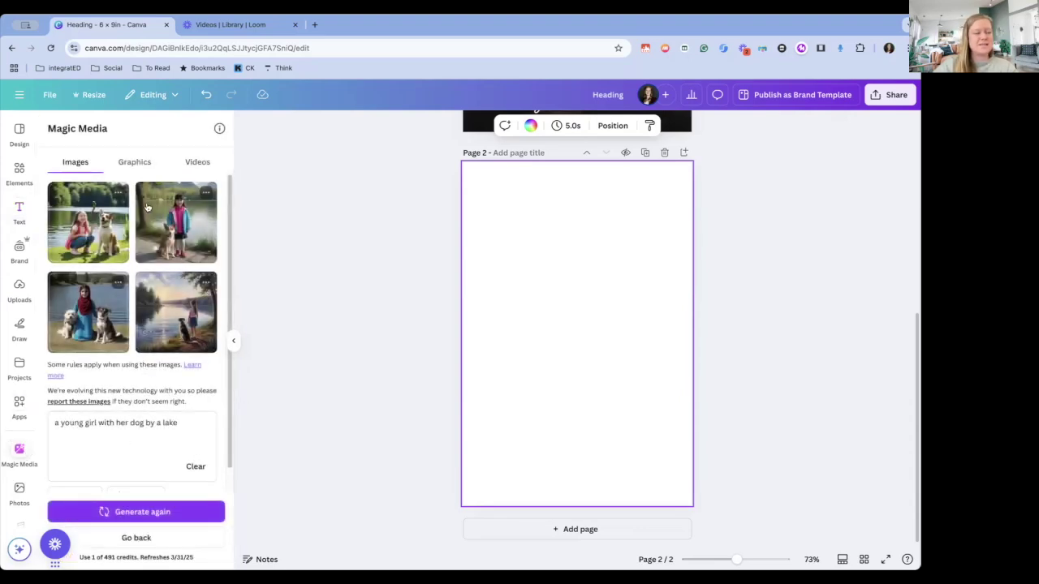
click(105, 424)
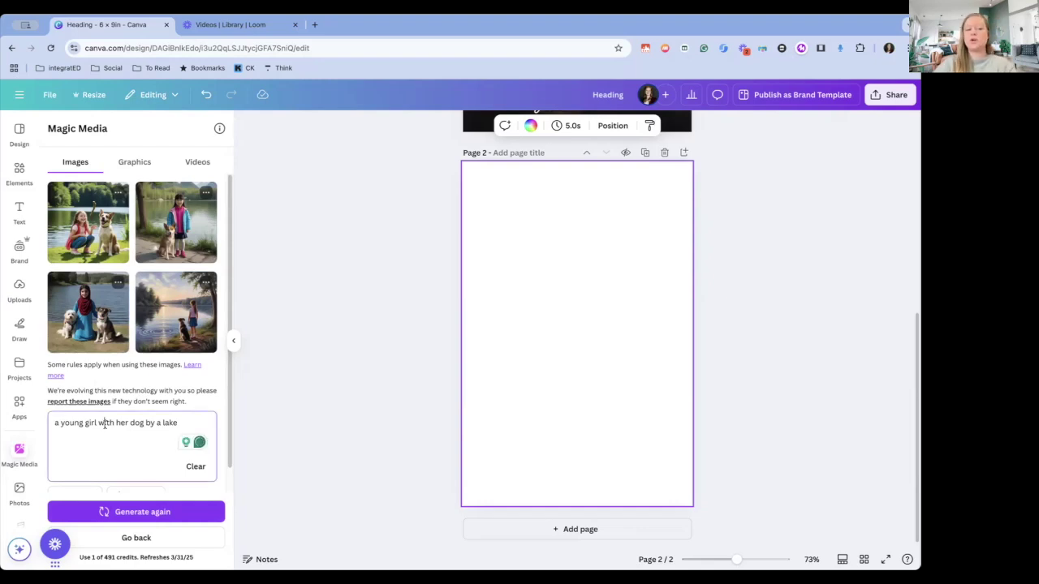
Step: Revise the prompt to add 'with red hair' and 'with a tent in the background'
drag(180, 423, 52, 424)
click(105, 442)
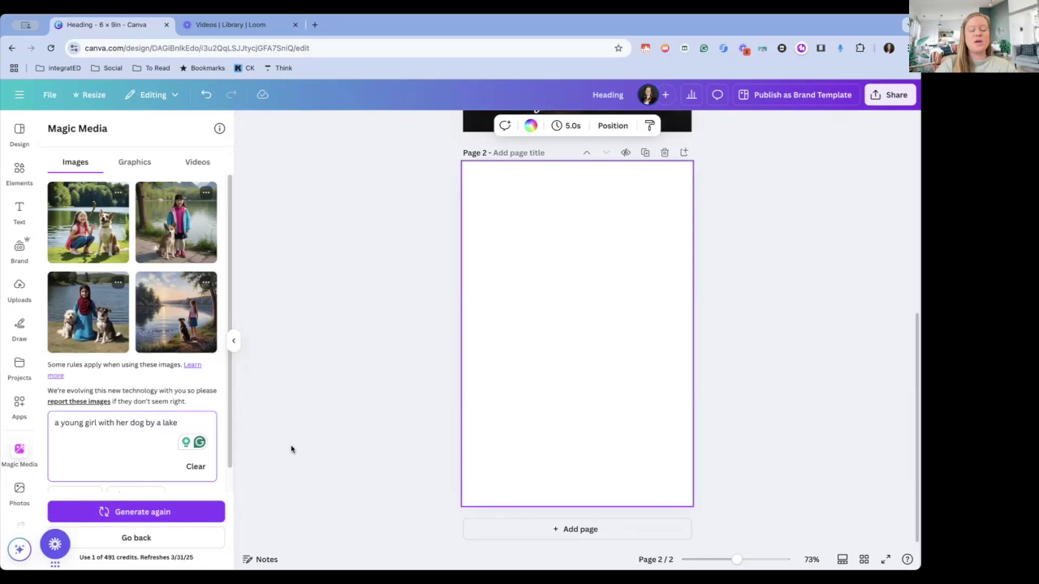
click(97, 423)
text(with )
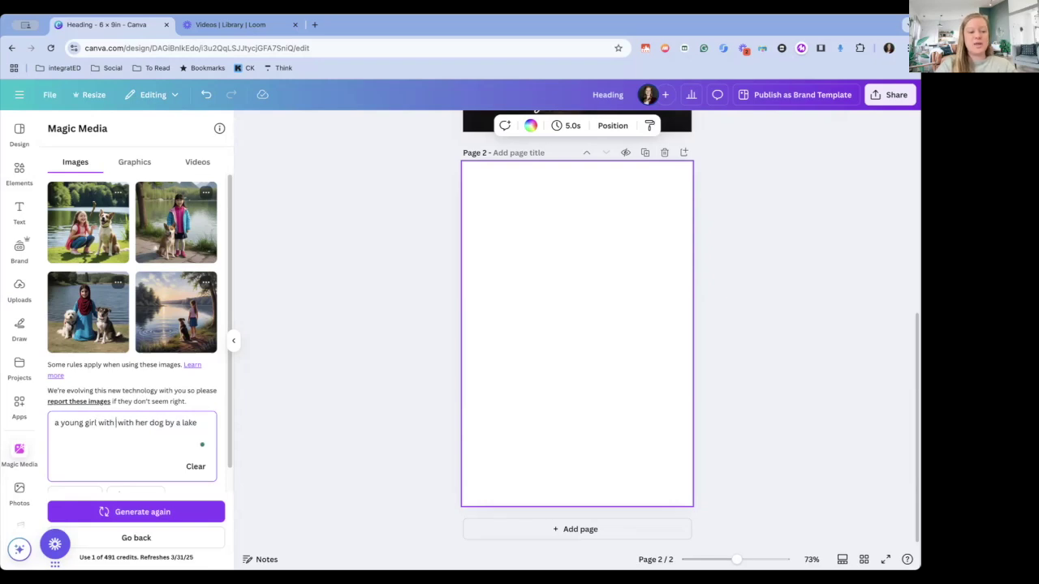
text(red hair)
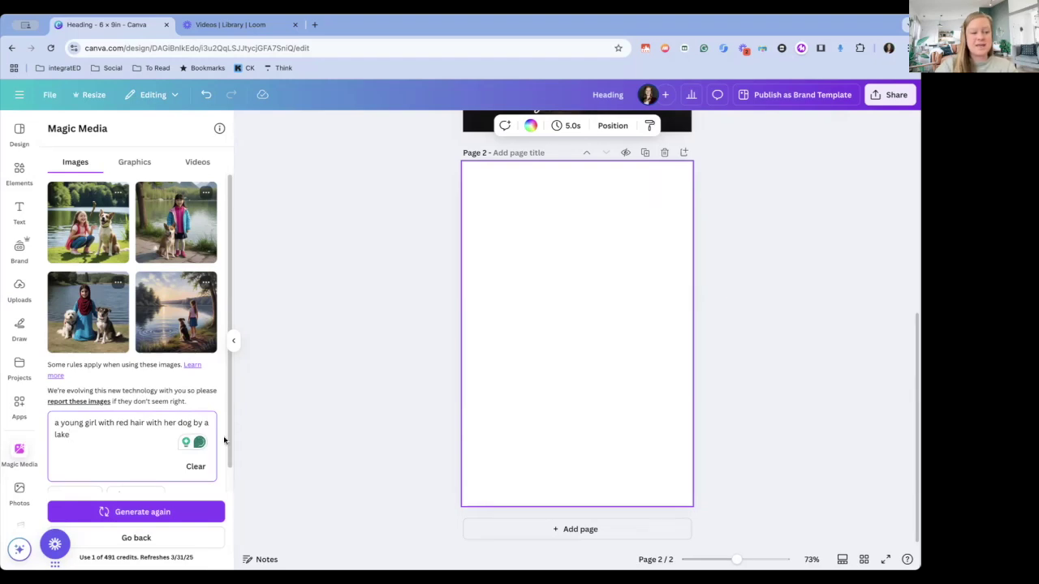
text(with a tent int eh)
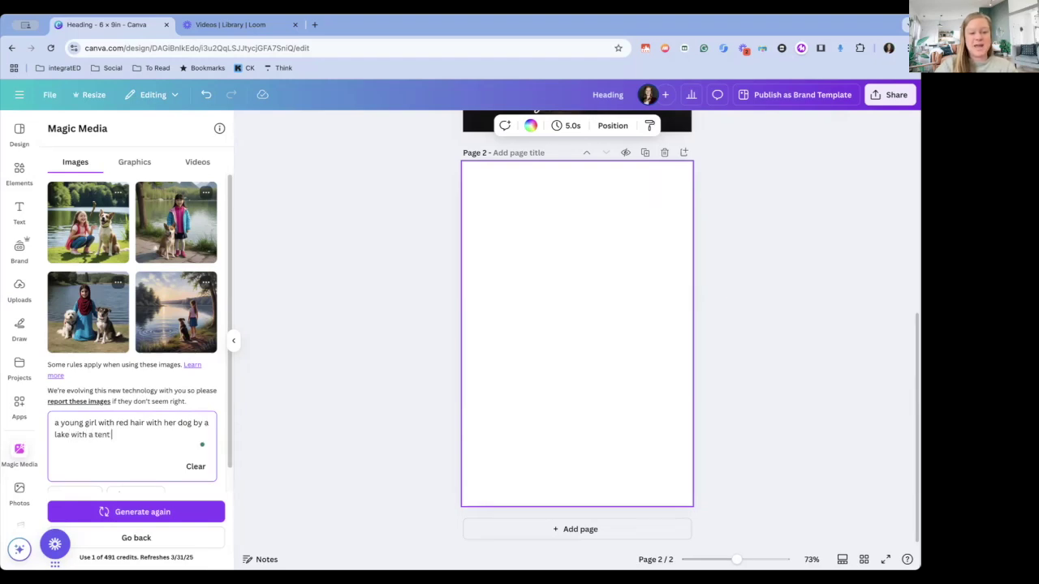
key(BackSpace)
text(the background)
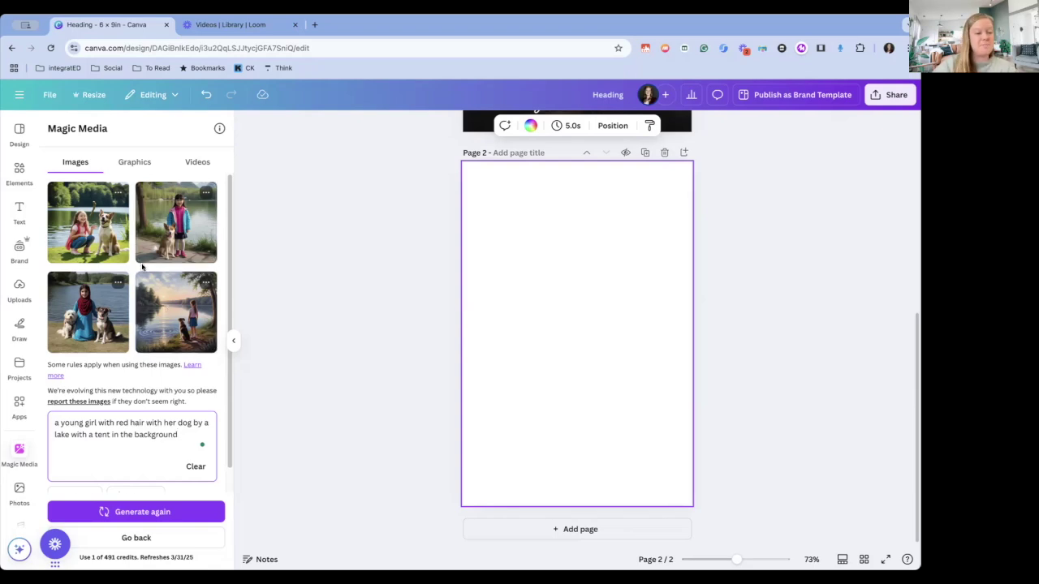
scroll(142, 268, down, 1)
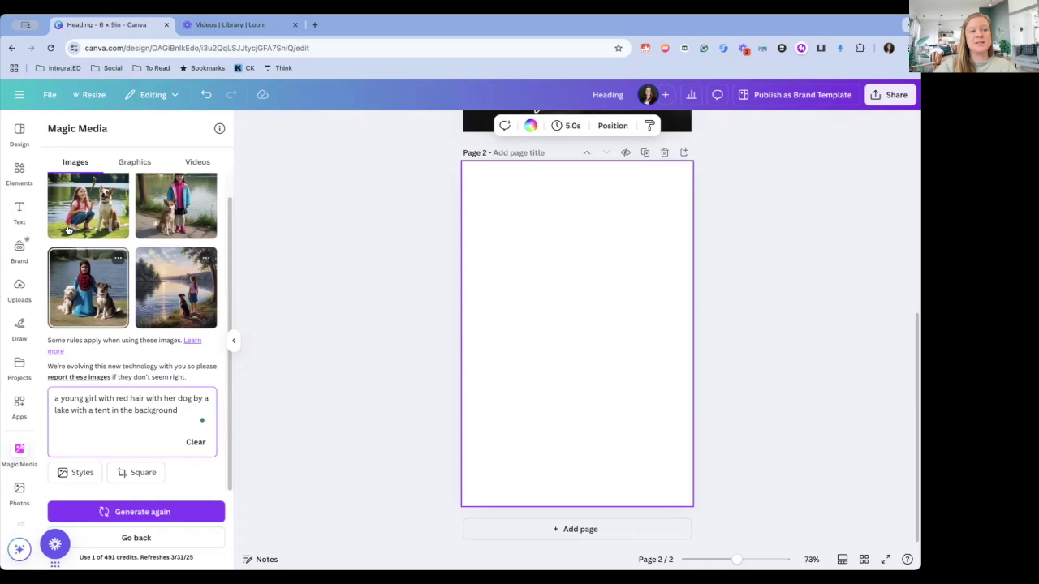
Step: Switch Magic Media to the Soft focus style and generate new images from the revised prompt
click(82, 476)
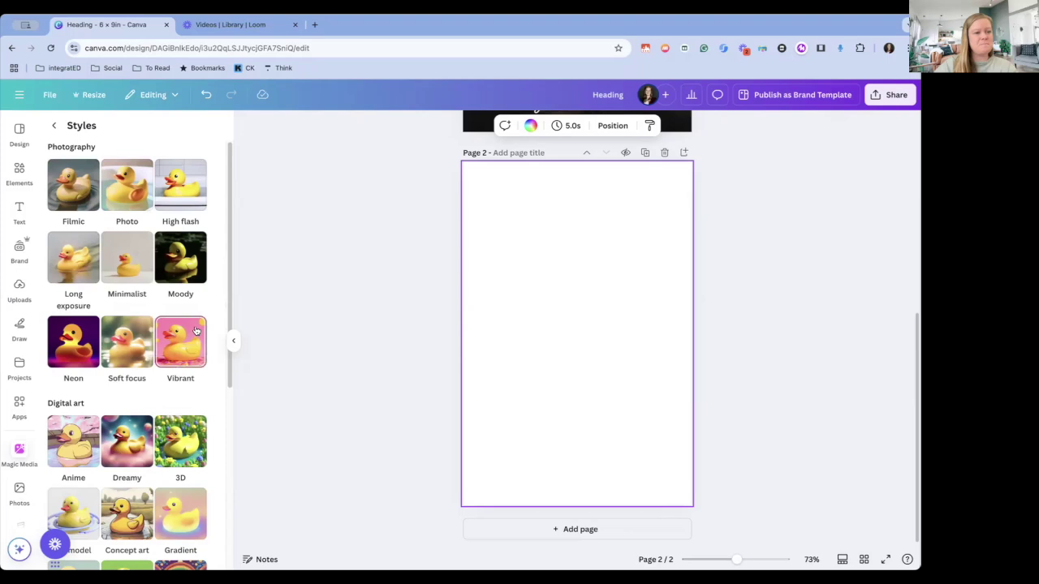
click(134, 351)
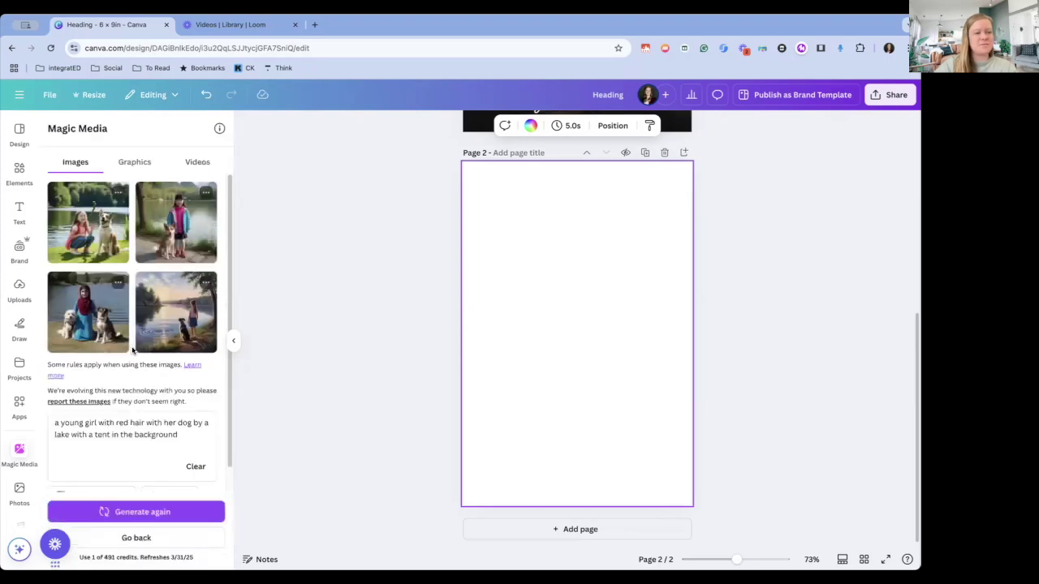
click(146, 516)
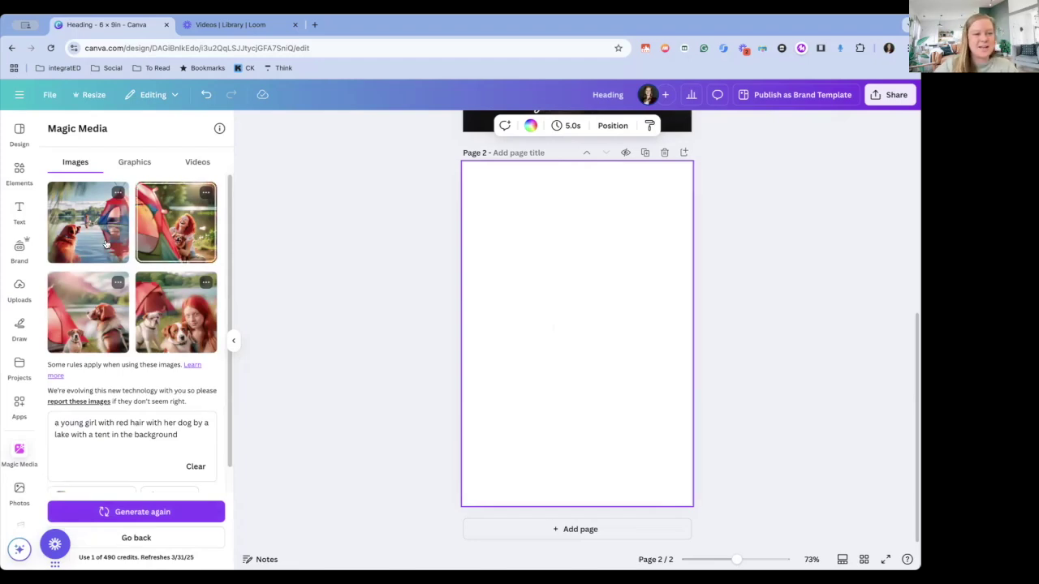
Step: Place the girl-and-tent image on page 2, stretched out to the page edges
click(180, 224)
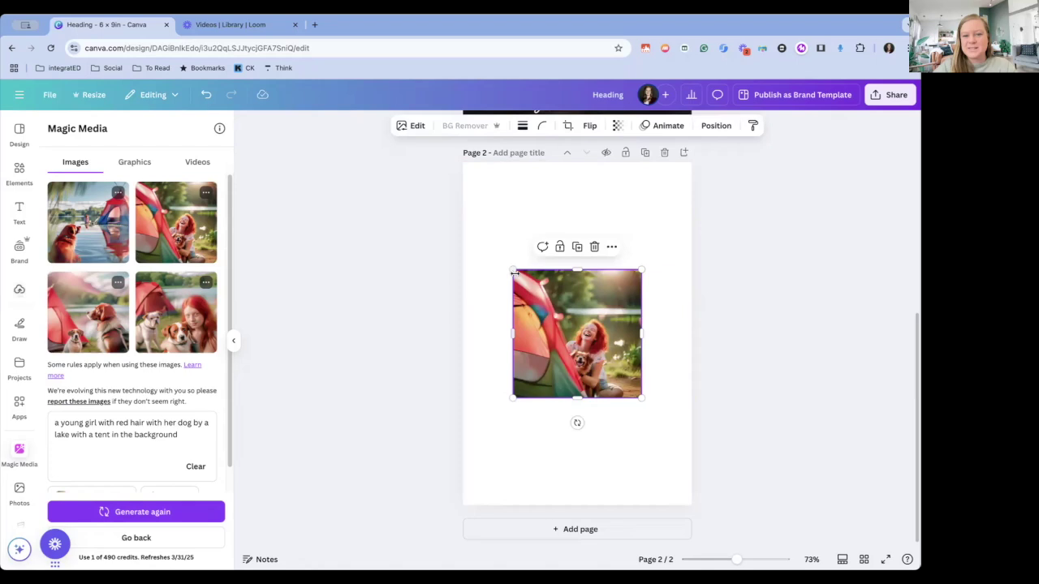
drag(513, 270, 445, 229)
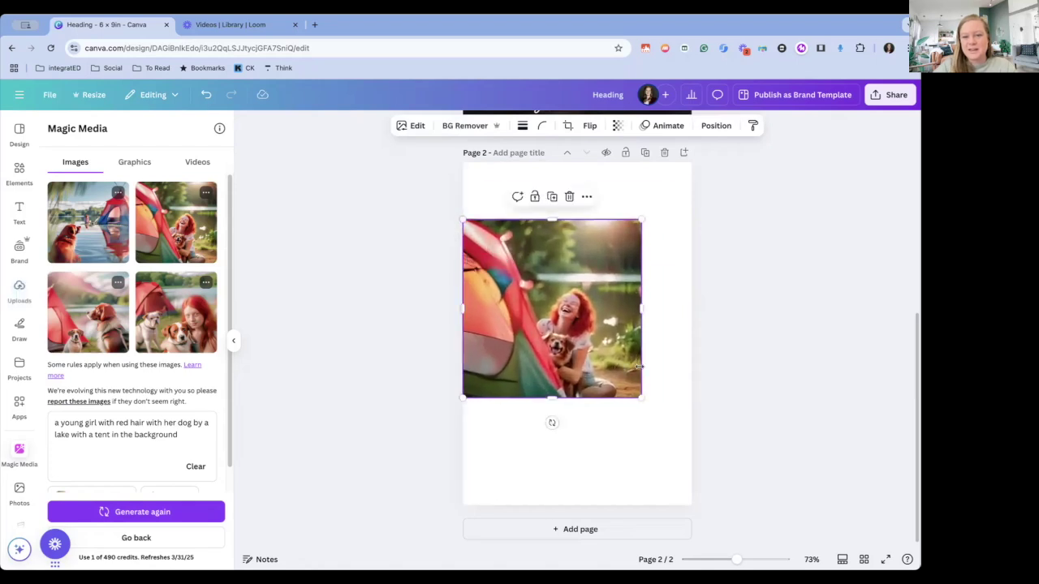
drag(641, 397, 691, 447)
Step: Regenerate images in Concept art style instead of Soft focus, and delete the placed image
scroll(139, 429, down, 1)
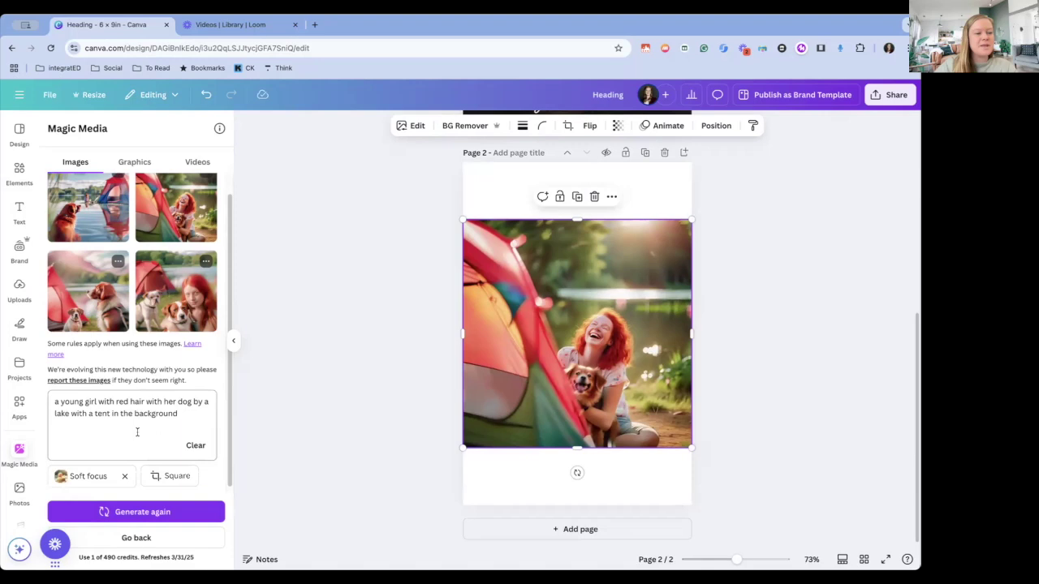
click(124, 475)
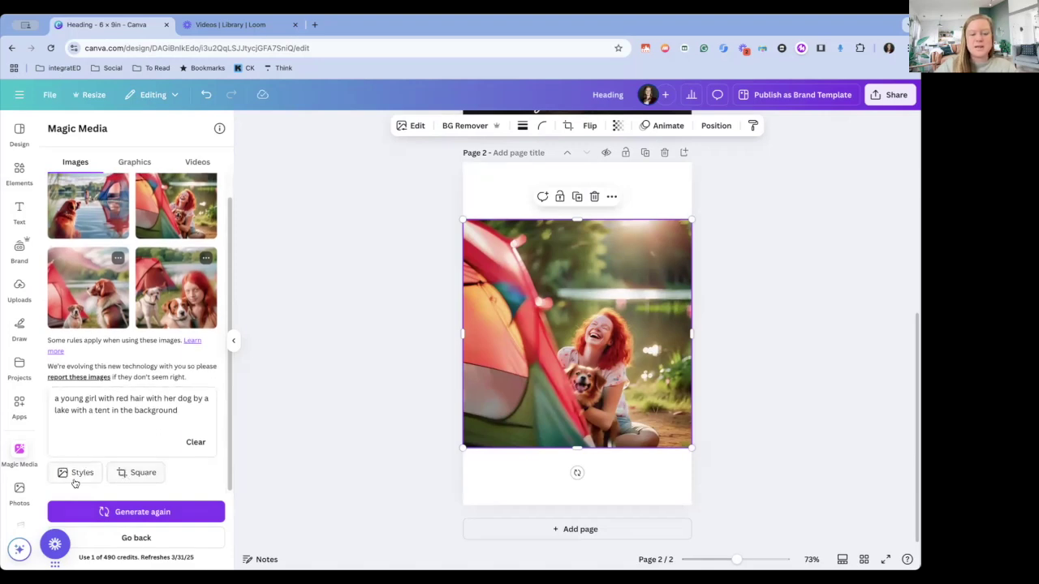
click(77, 476)
scroll(124, 361, down, 5)
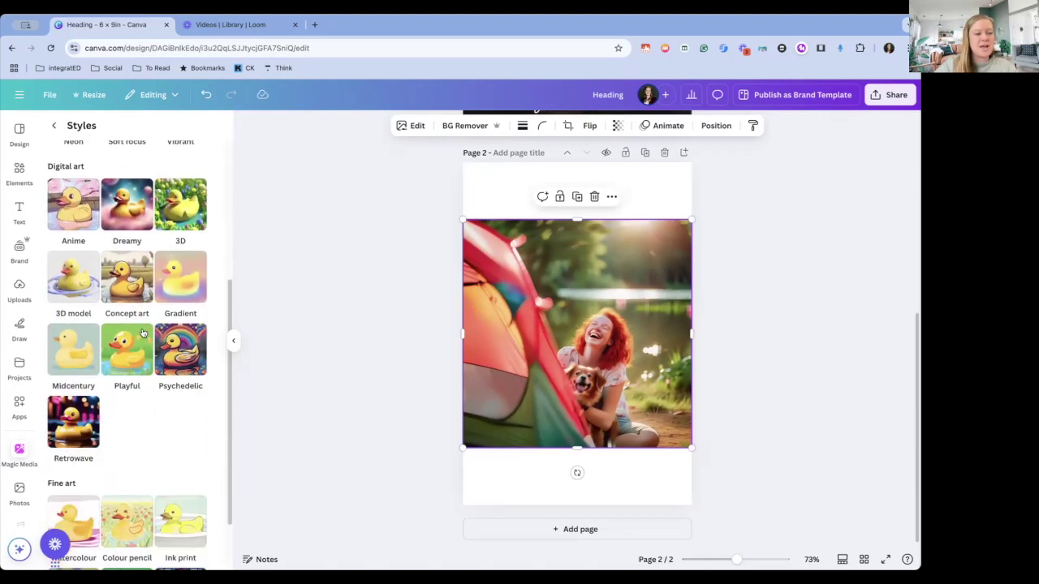
click(128, 160)
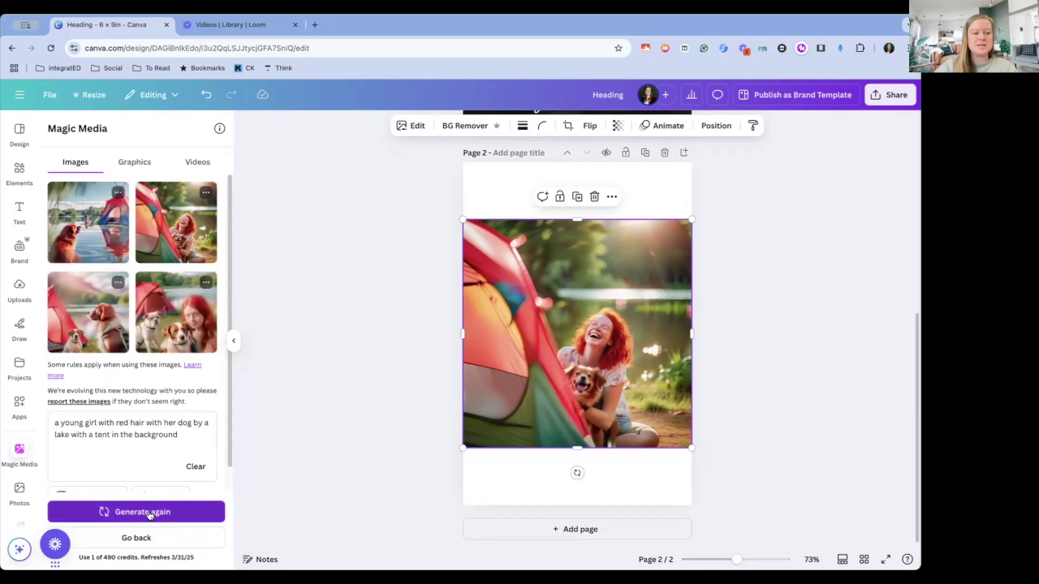
click(146, 512)
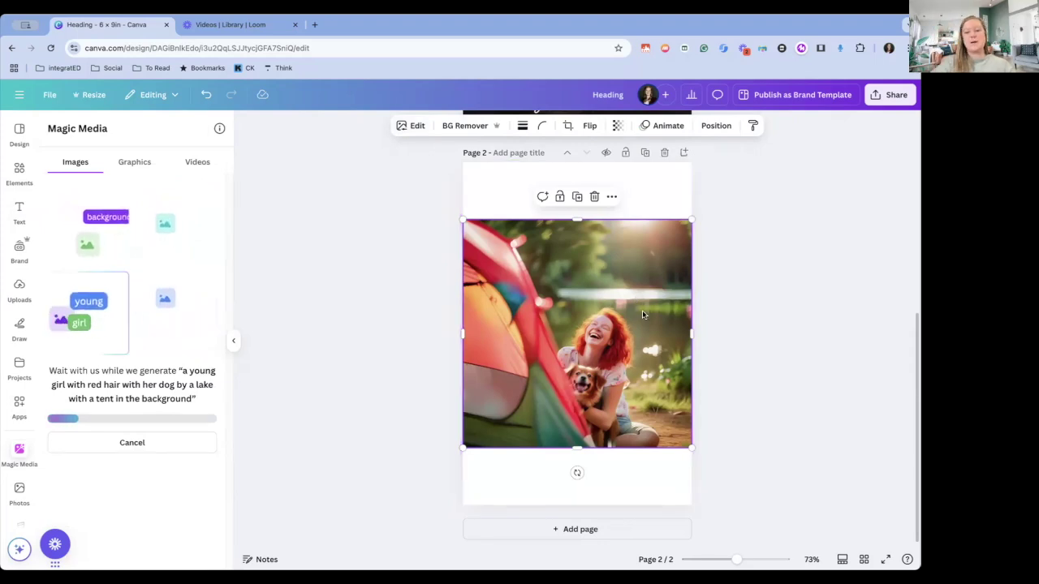
key(Delete)
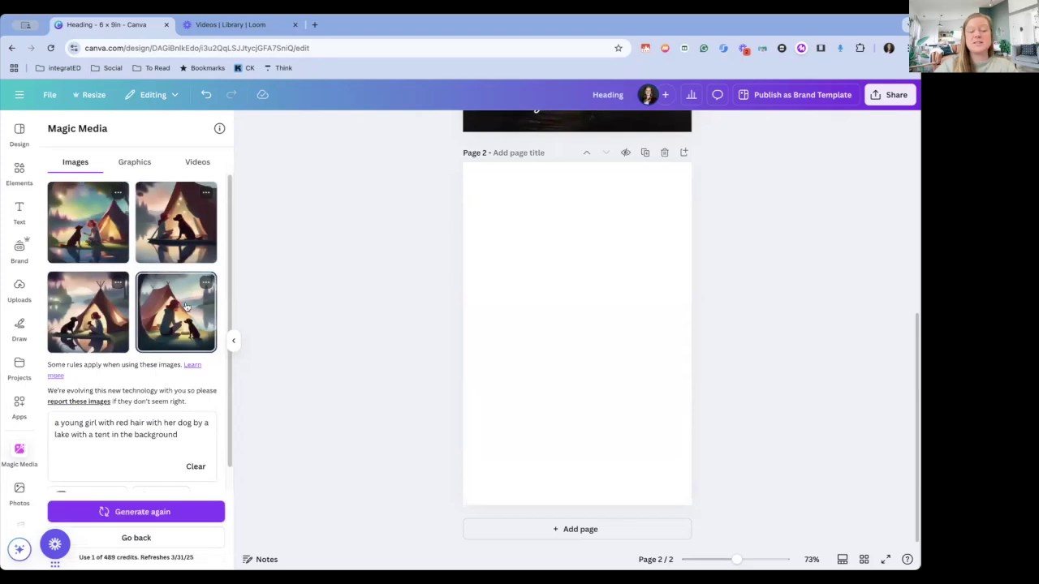
Step: Try the second generated image on page 2 at full page width, then delete it
click(182, 235)
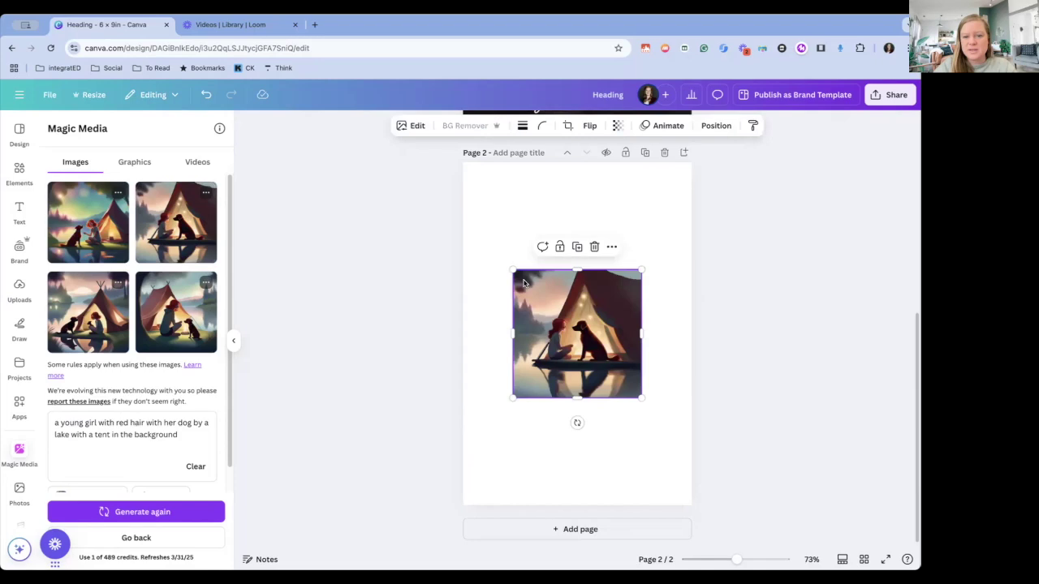
drag(513, 270, 461, 217)
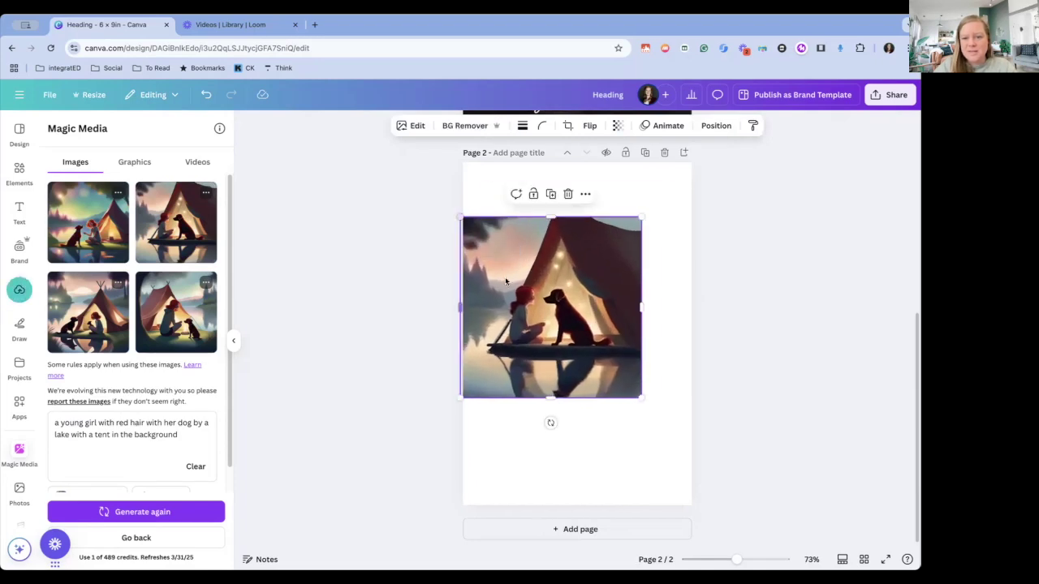
drag(642, 398, 691, 448)
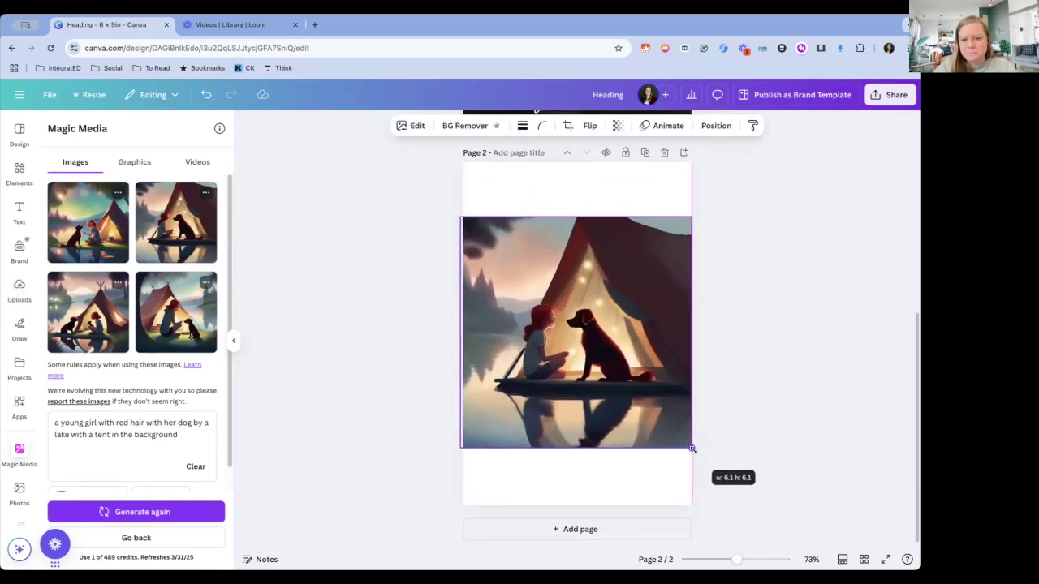
drag(633, 414, 634, 407)
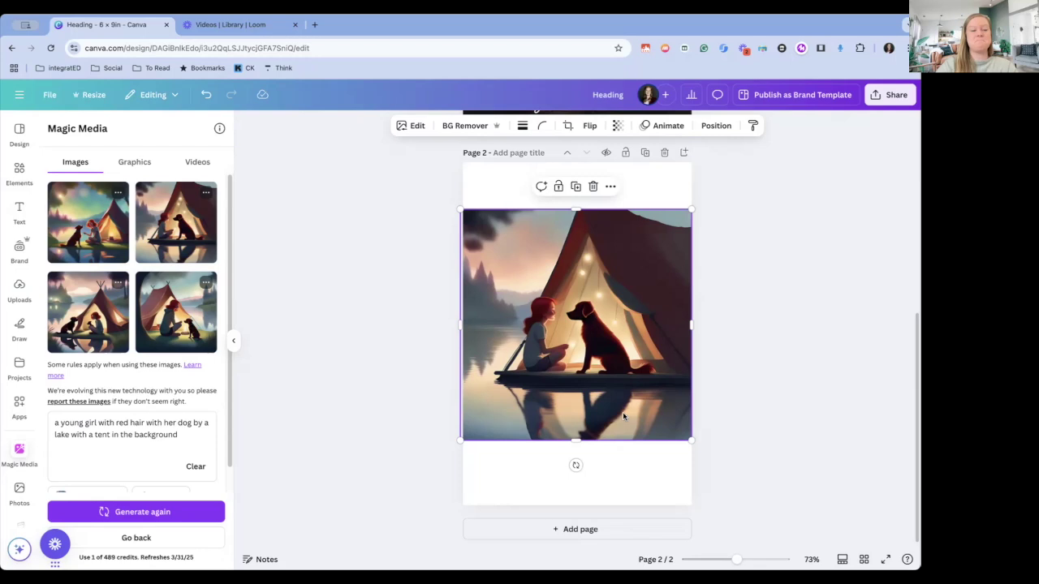
key(Delete)
Step: Place a different generated image on page 2, enlarged to full page width and nudged up
click(174, 316)
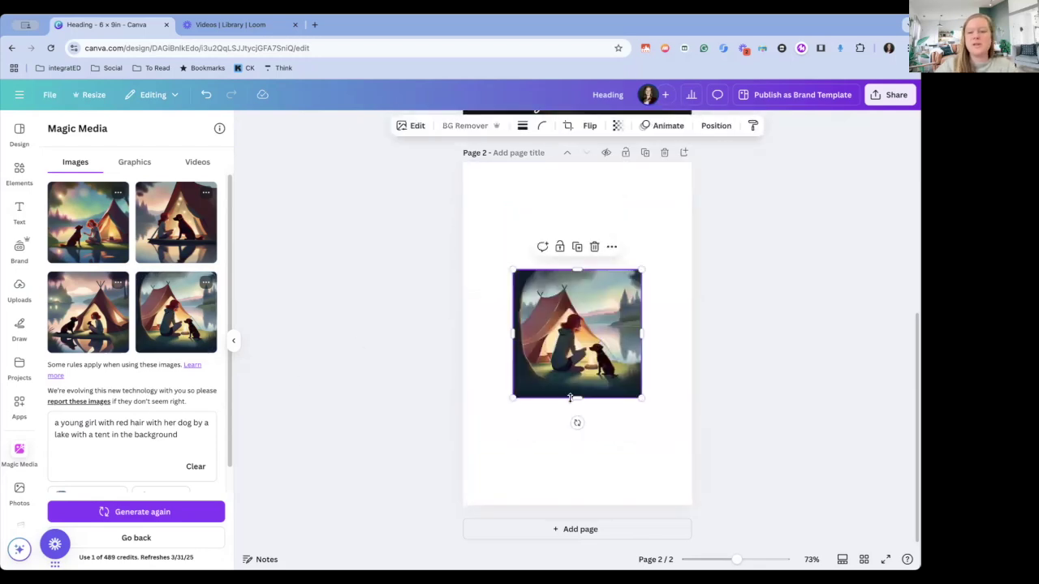
drag(513, 270, 454, 229)
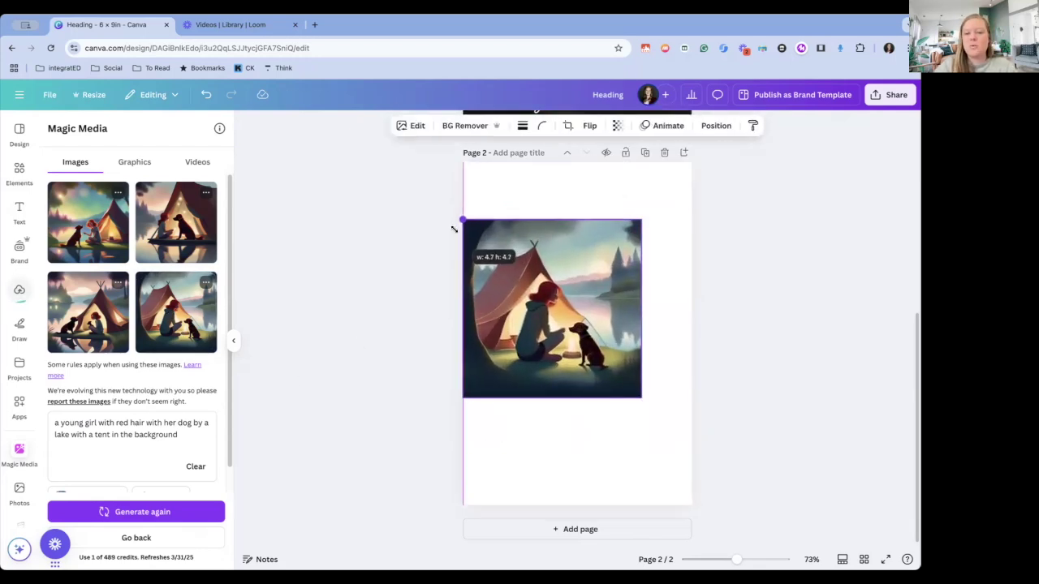
drag(641, 398, 698, 449)
mouse_move(641, 415)
mouse_down()
mouse_move(643, 389)
mouse_move(643, 410)
mouse_up()
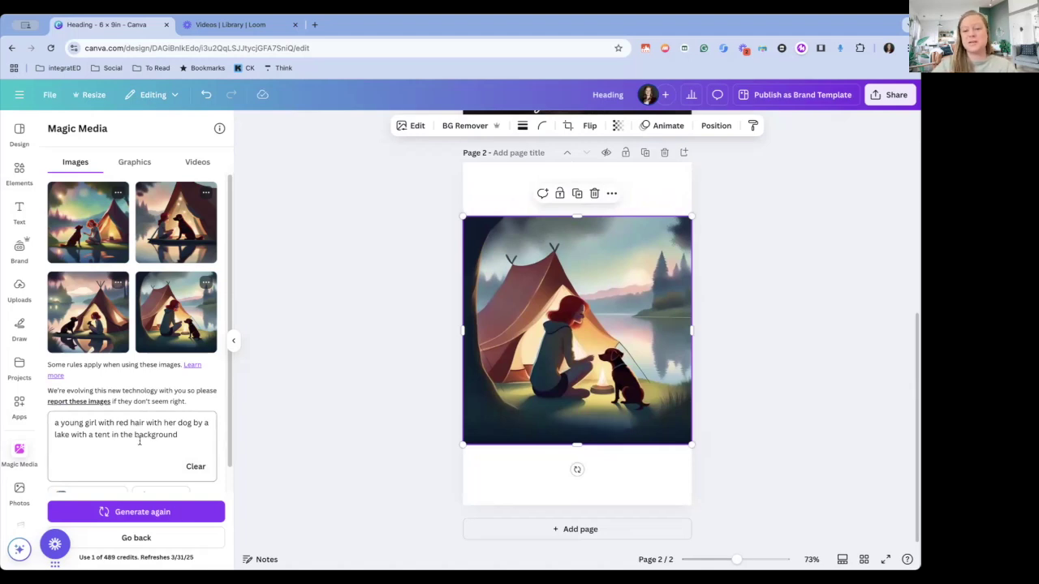
click(178, 439)
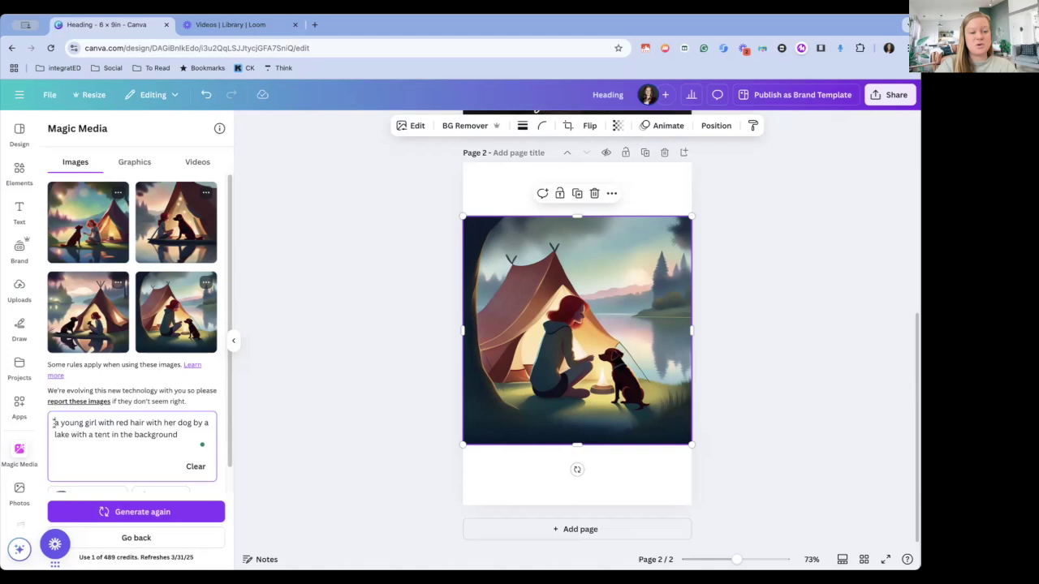
Step: Start the prompt with 'chibi character', regenerate the images, and add a blank page 3
text(chibi )
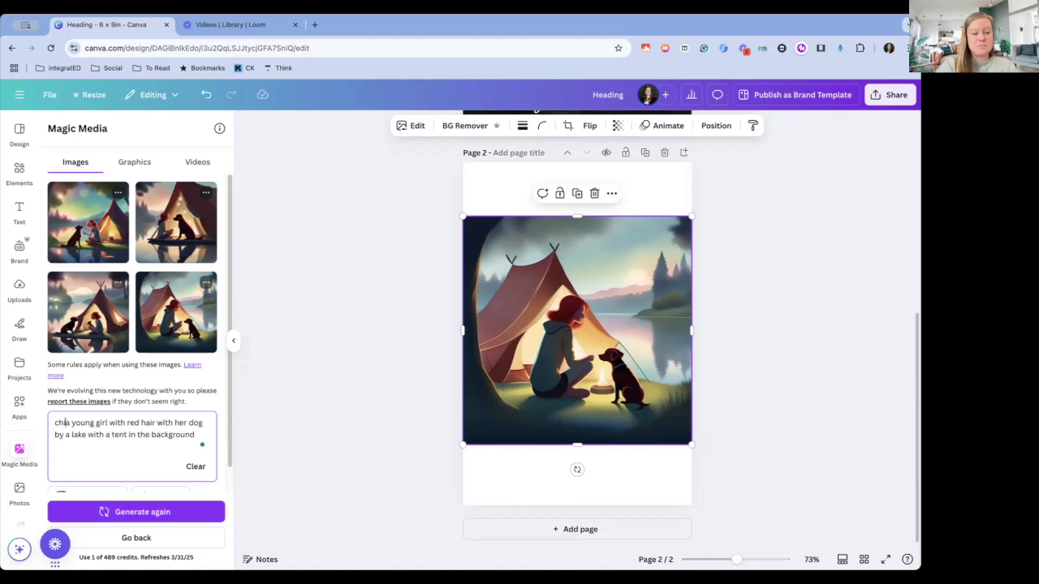
text(character of)
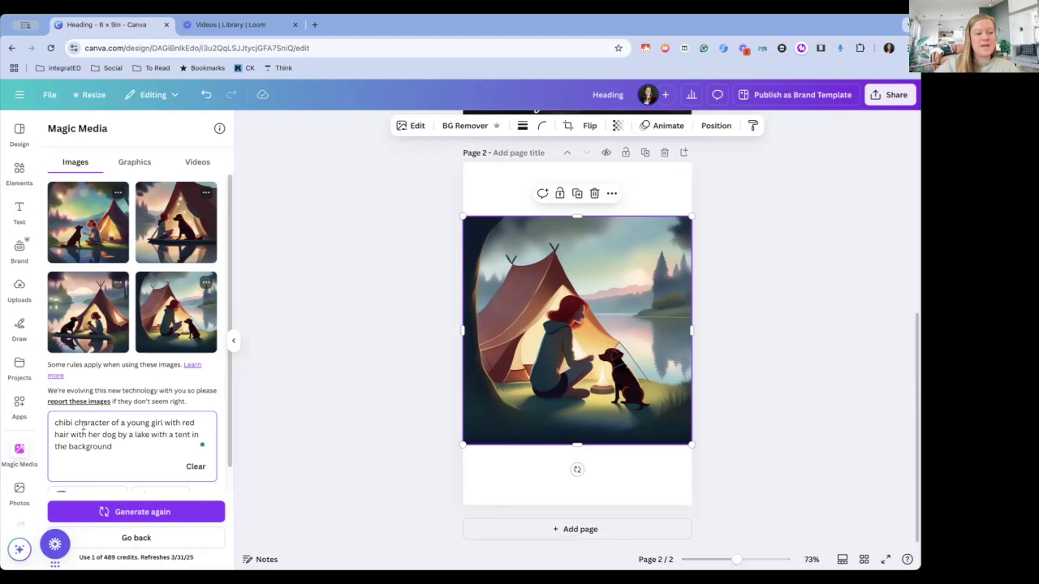
scroll(123, 298, down, 1)
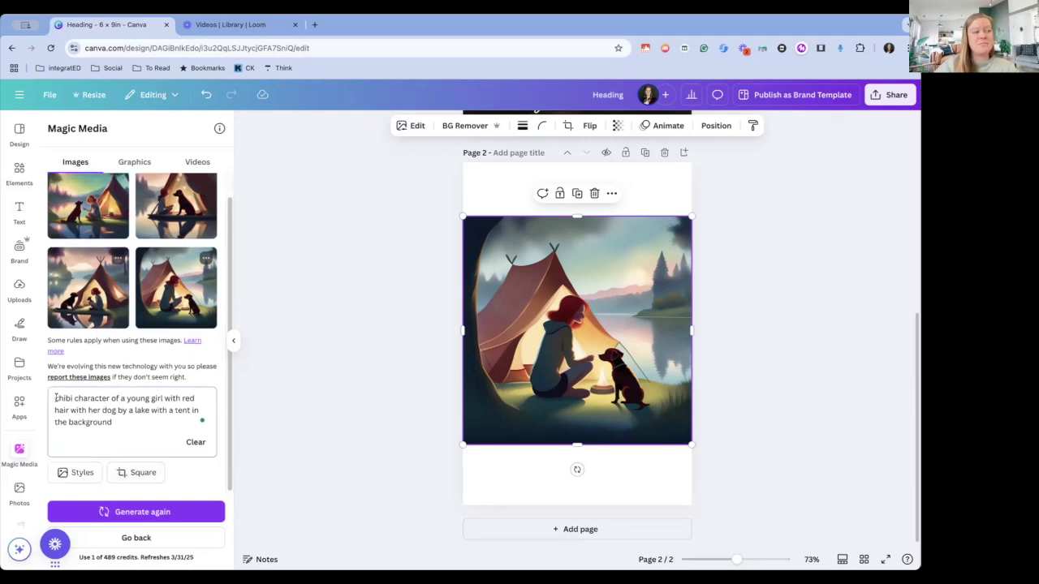
drag(54, 397, 110, 399)
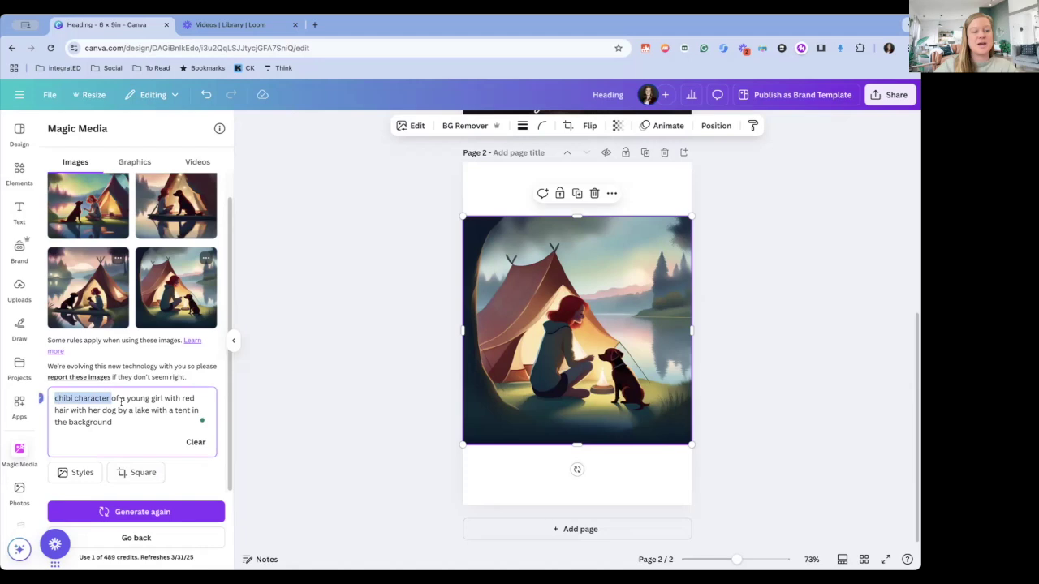
text(chibi character)
click(177, 514)
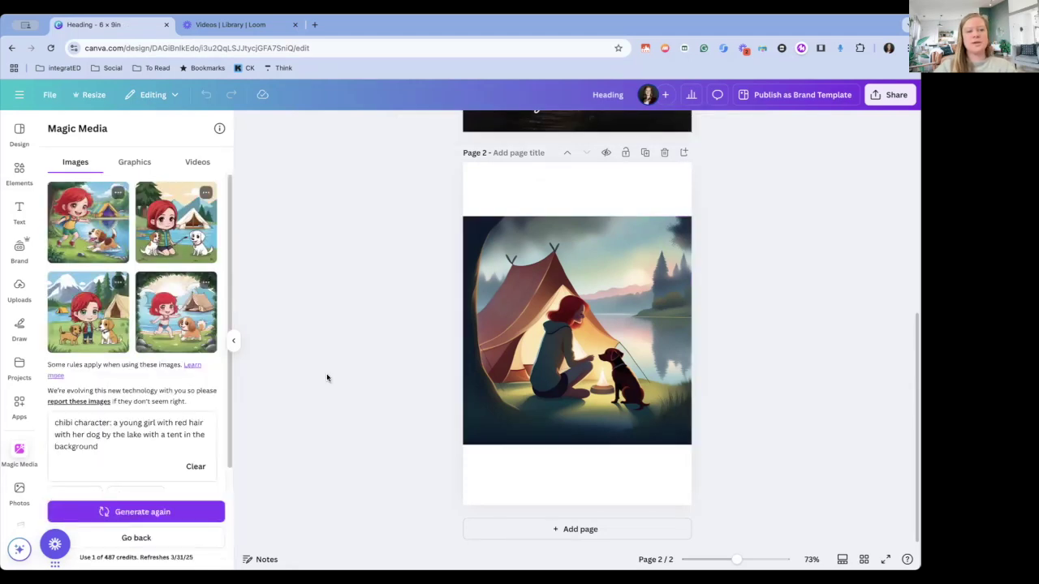
click(592, 530)
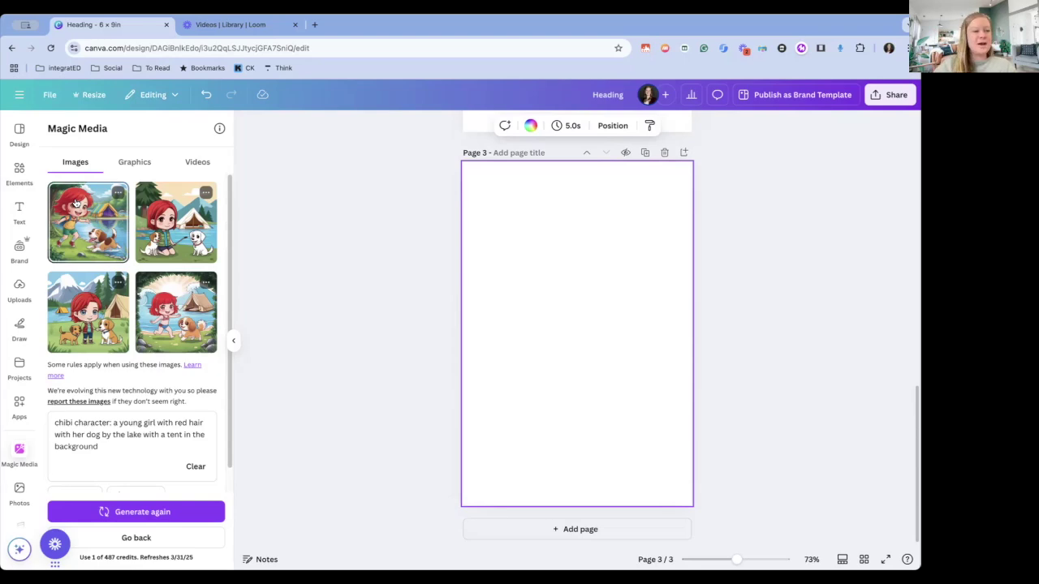
Step: Add the first chibi image to page 3, enlarged from its corners to span the page width
click(92, 232)
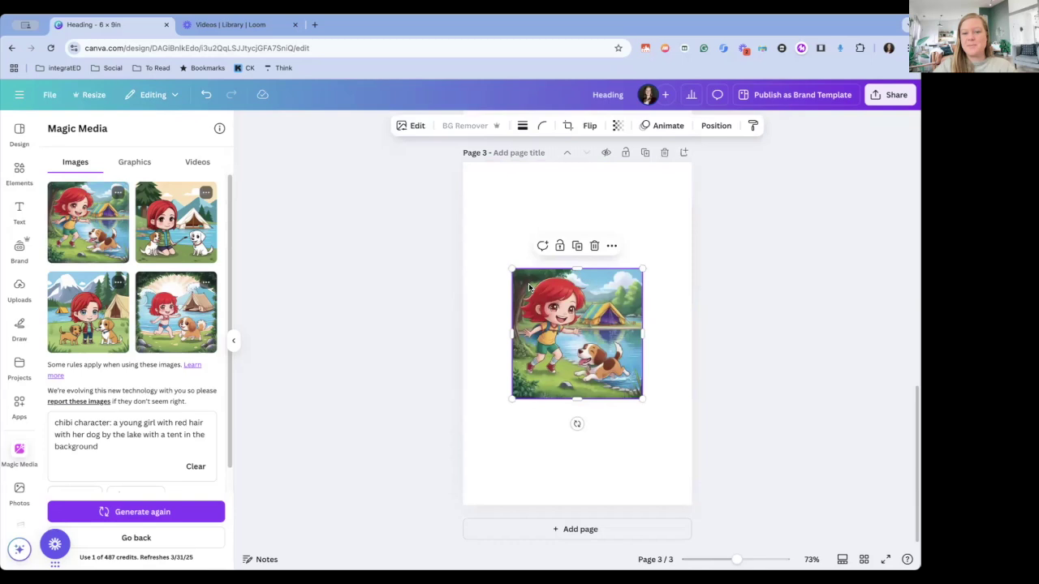
drag(512, 268, 462, 219)
drag(642, 399, 689, 446)
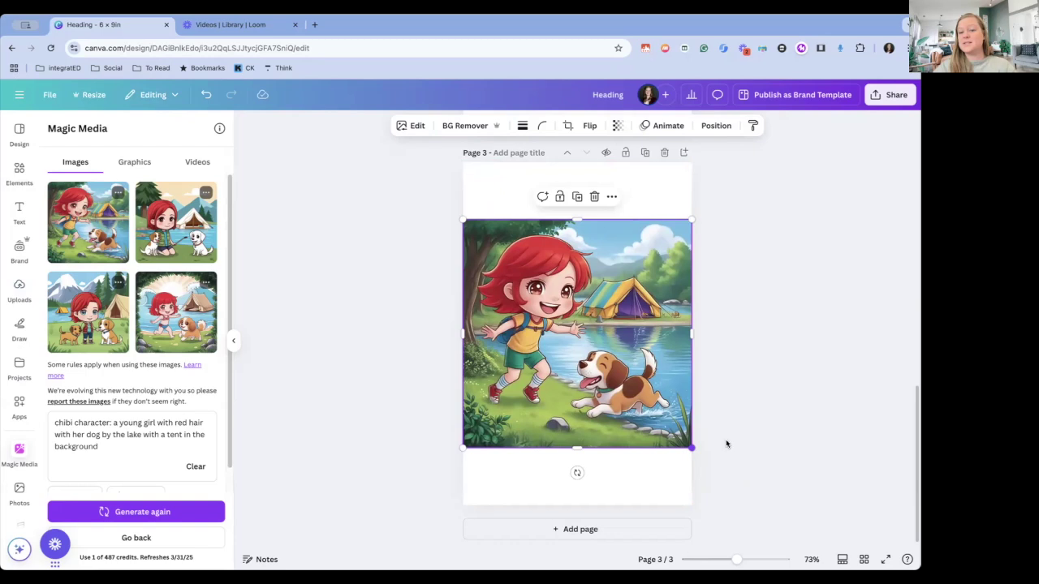
click(803, 433)
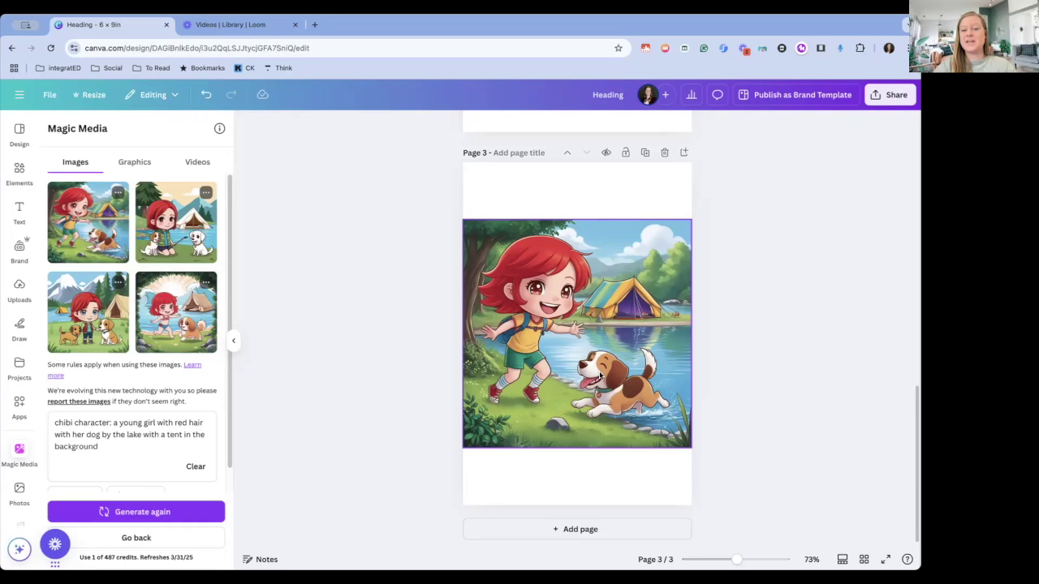
drag(53, 425, 110, 425)
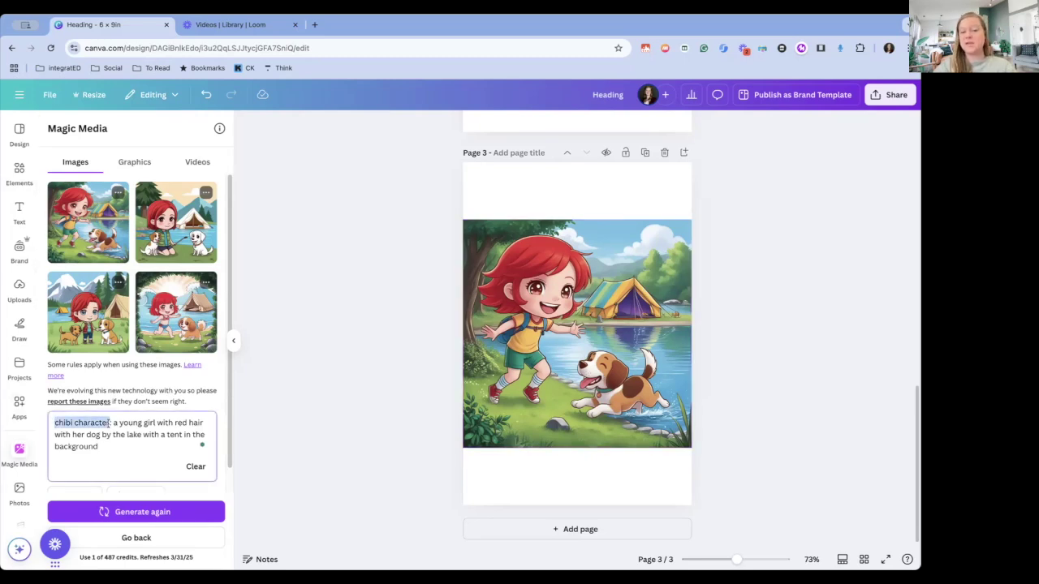
click(111, 423)
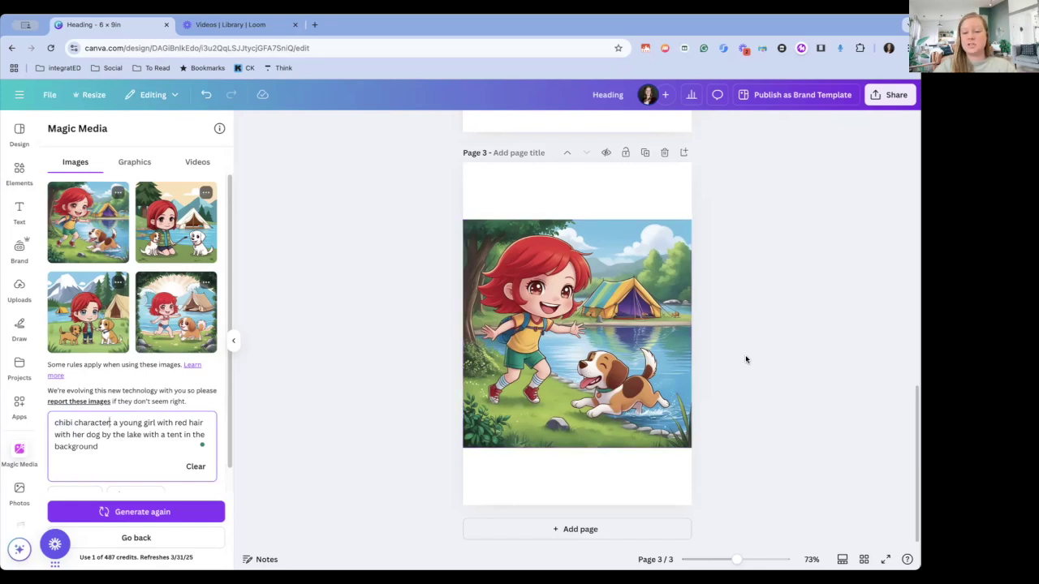
click(654, 337)
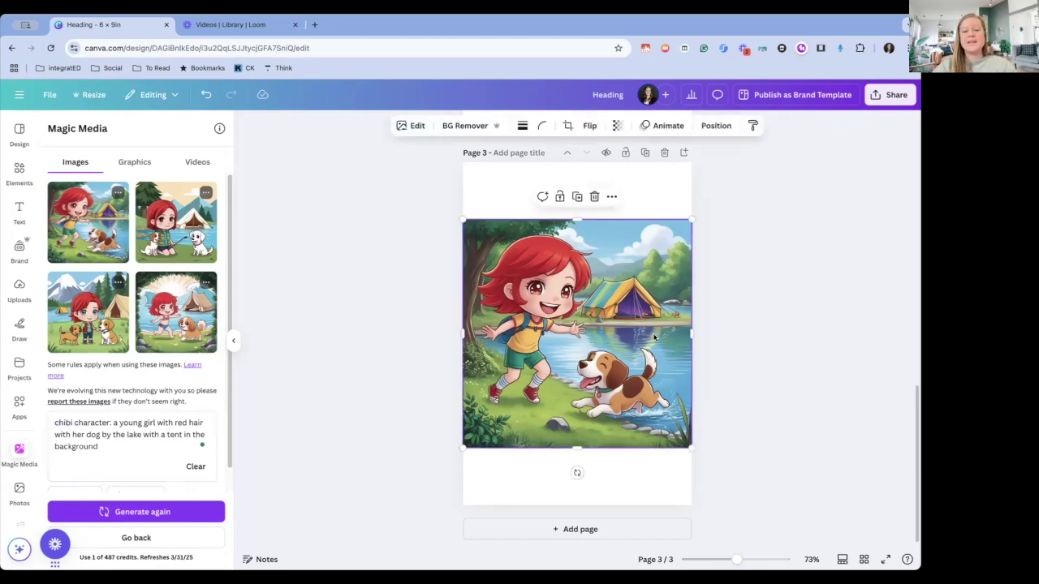
Step: Run Magic Expand on the chibi image with the Whole page setting
click(411, 125)
click(224, 224)
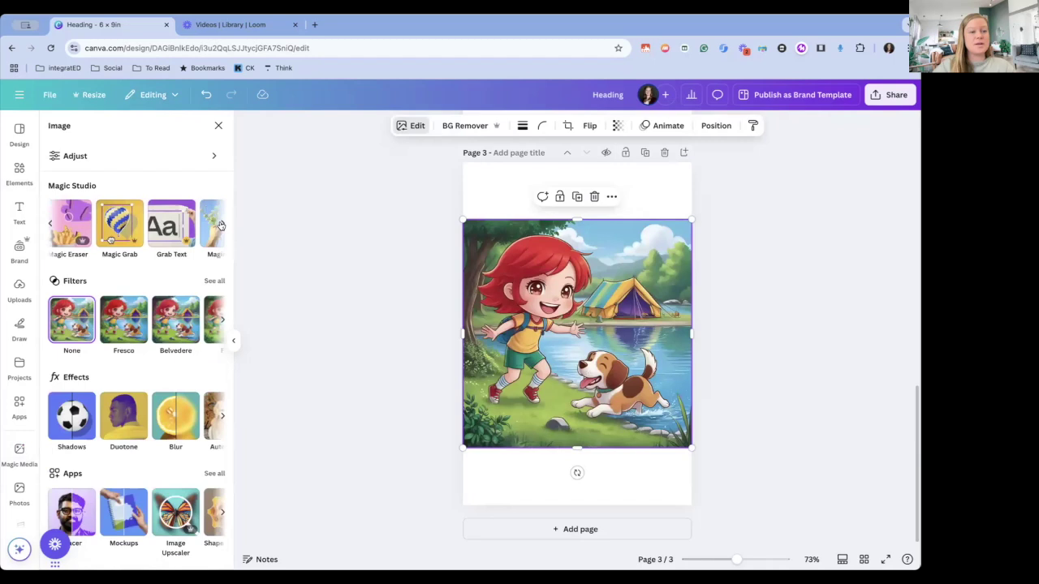
click(194, 237)
click(137, 224)
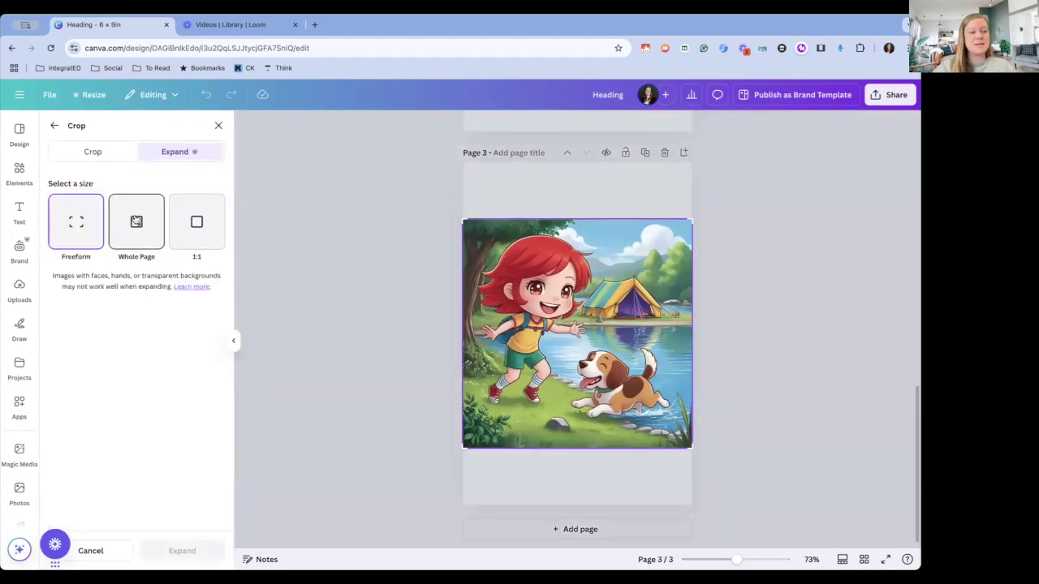
click(184, 551)
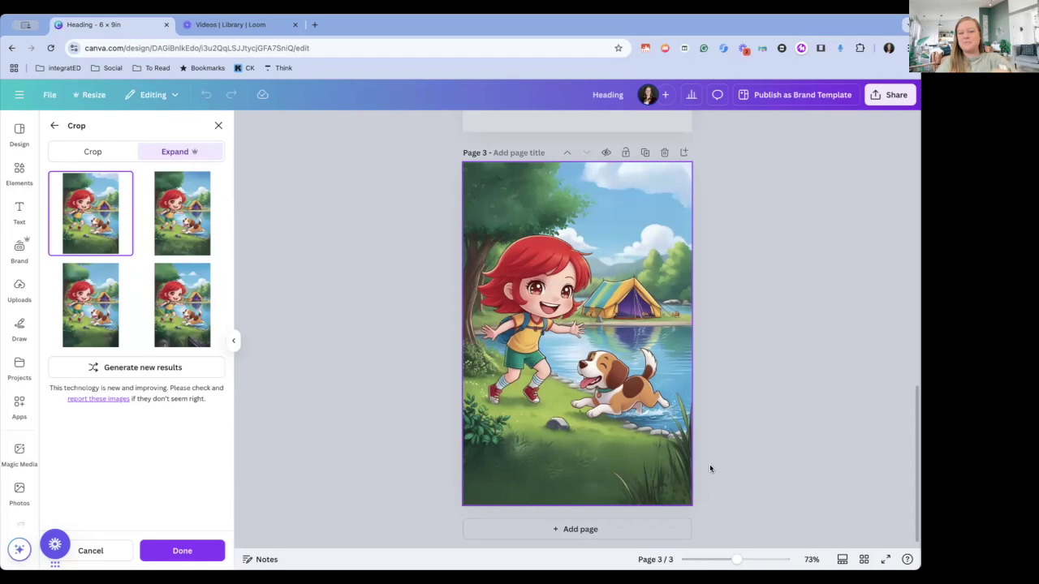
Step: Apply the first expanded variant, the one without rocks
click(191, 321)
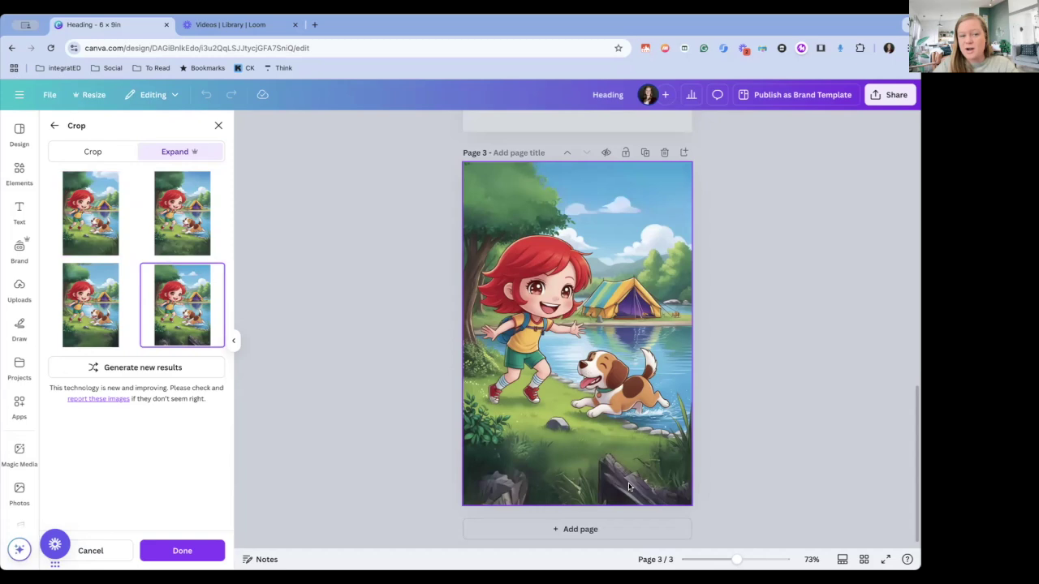
click(93, 236)
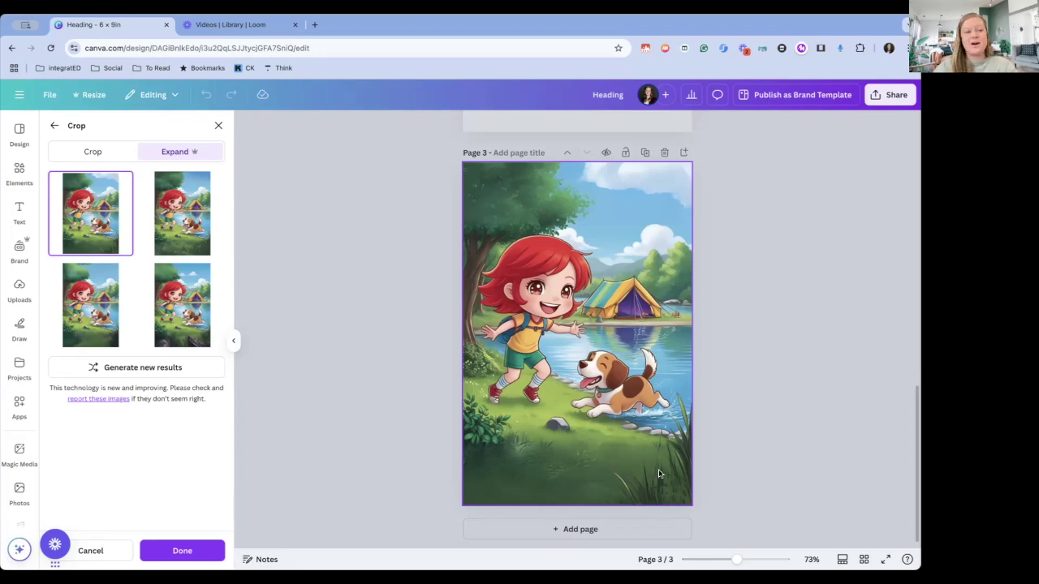
click(16, 211)
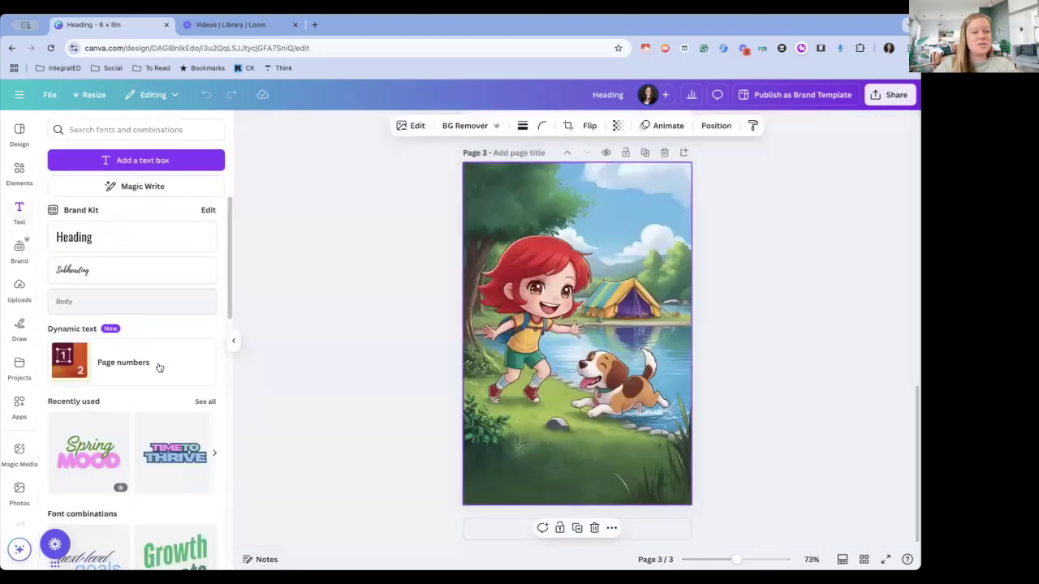
Step: Move the heading to the page top and change TIME TO to CAMPING ADVENTURE WITH KOTA
scroll(158, 366, down, 5)
scroll(162, 389, up, 3)
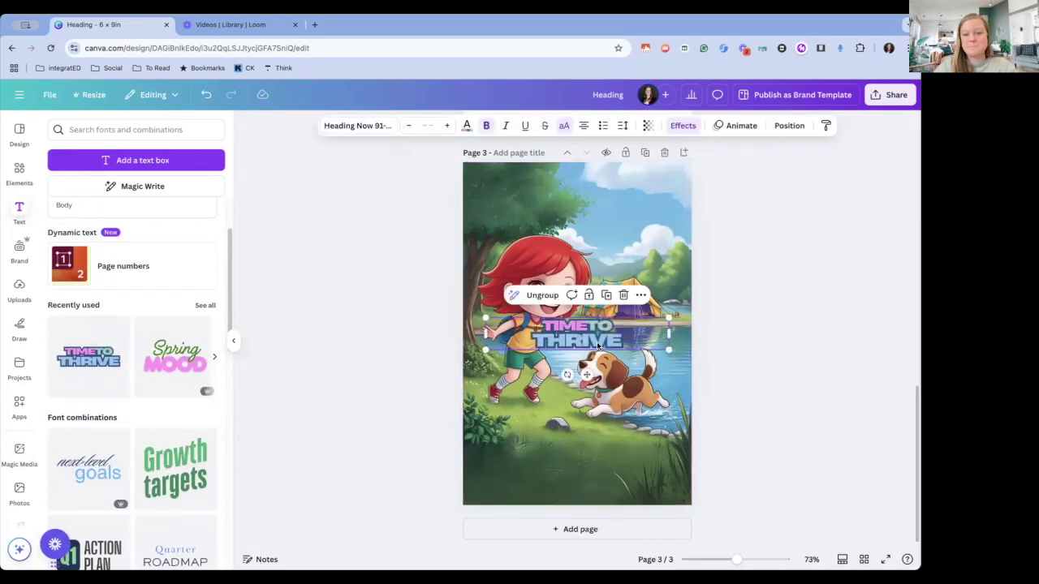
drag(598, 346, 598, 206)
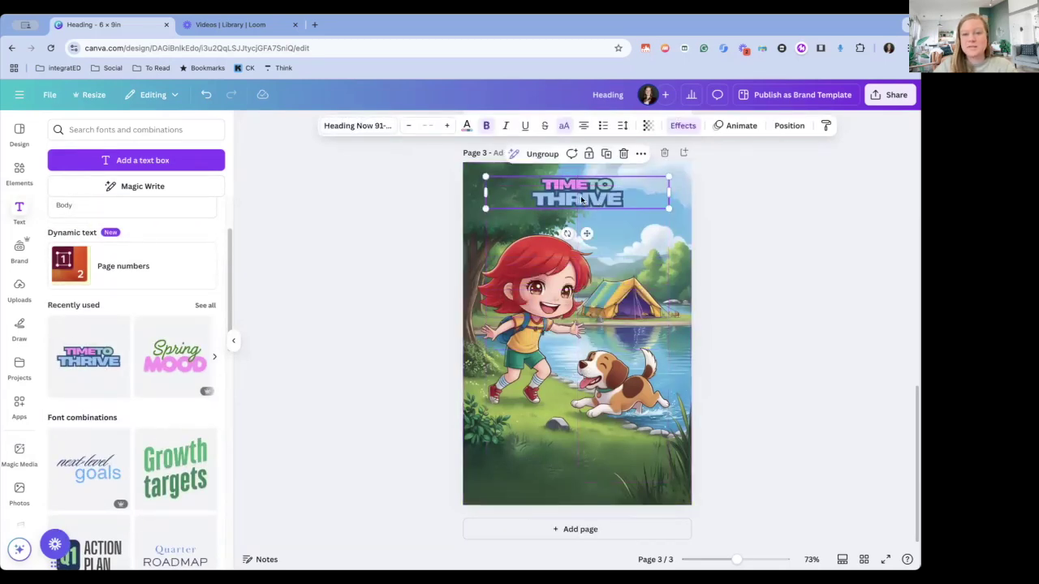
click(577, 184)
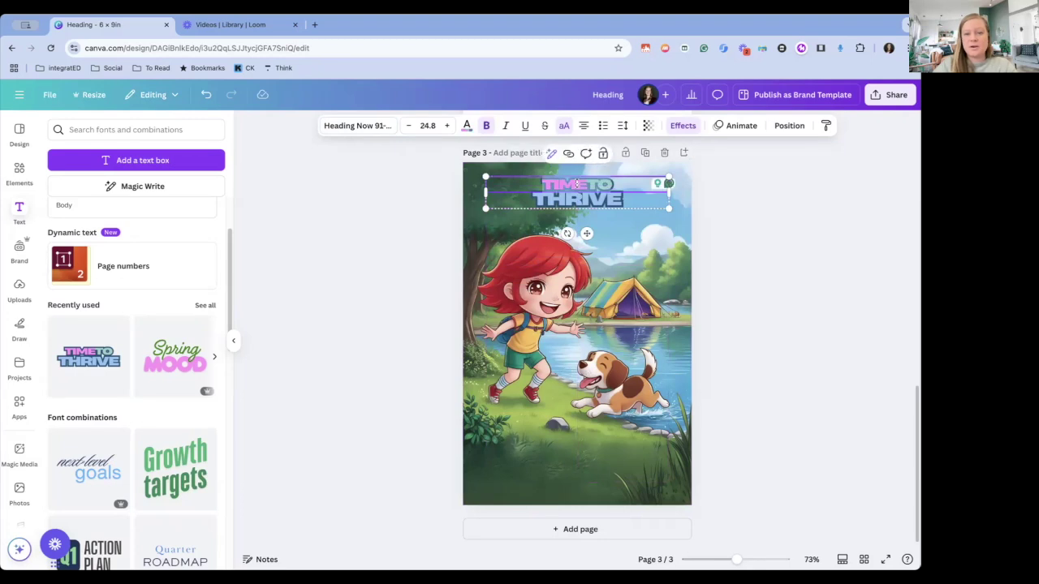
text(CAMPING ADV)
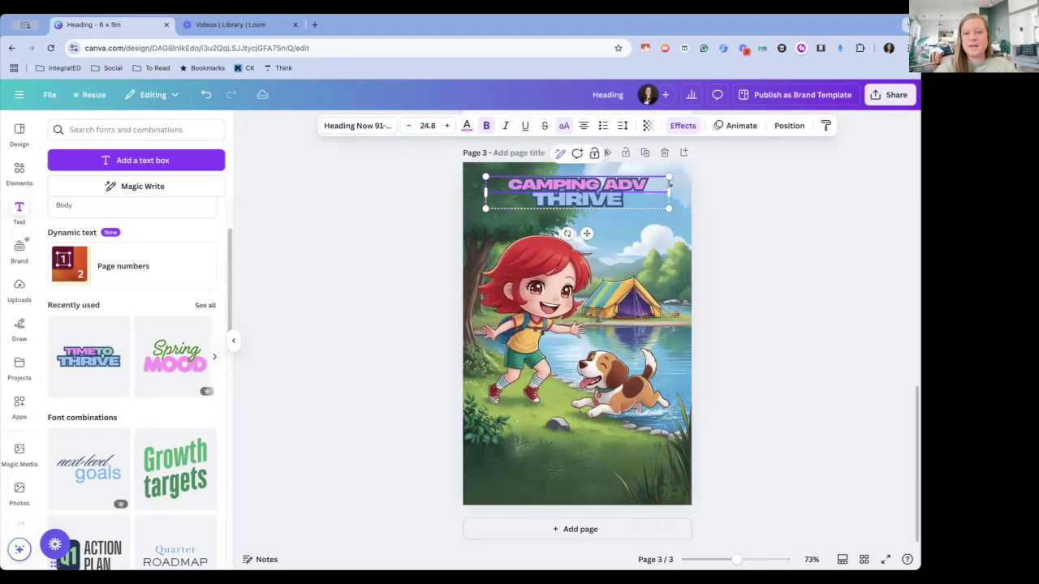
text(A)
key(BackSpace)
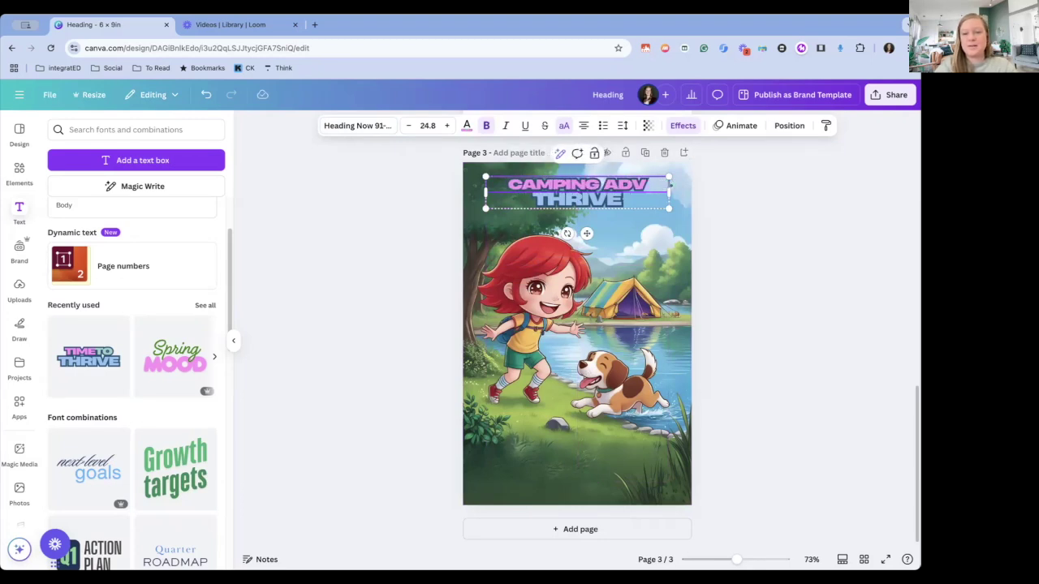
text(ENTURE)
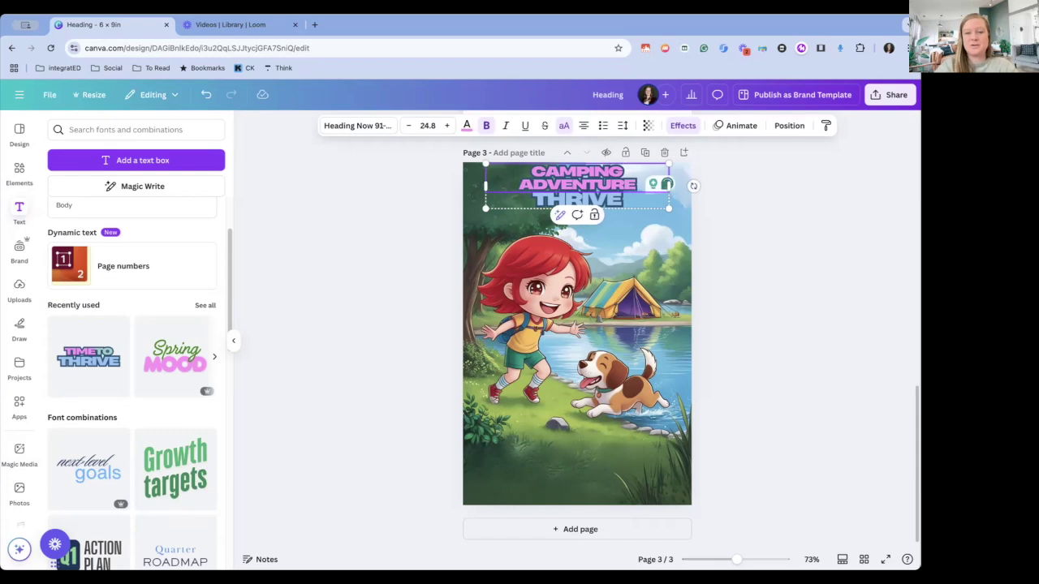
text( WITH)
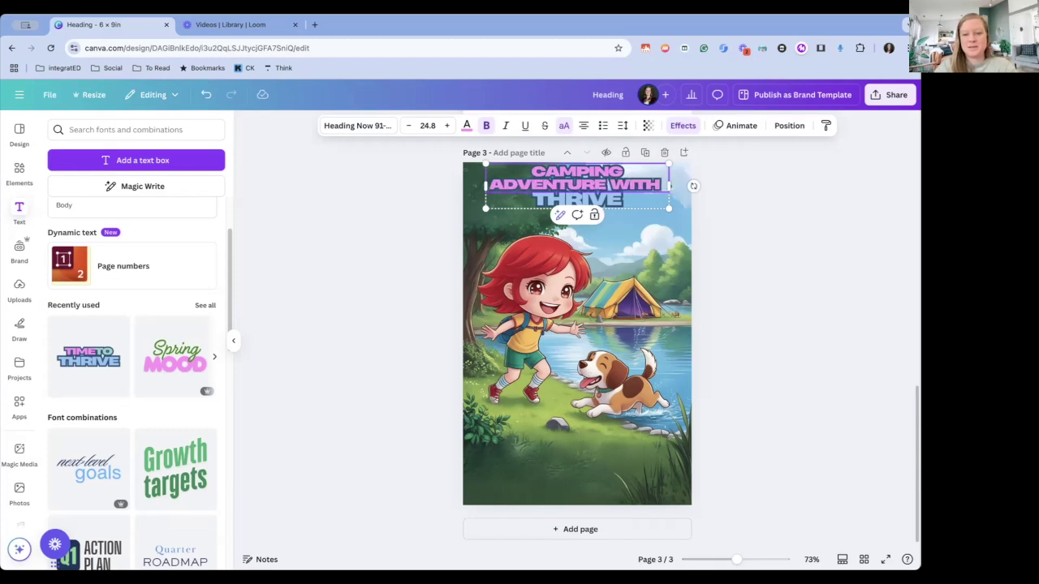
text( KOTA)
Step: Delete the leftover THRIVE text box and move the title down onto the cover
click(596, 200)
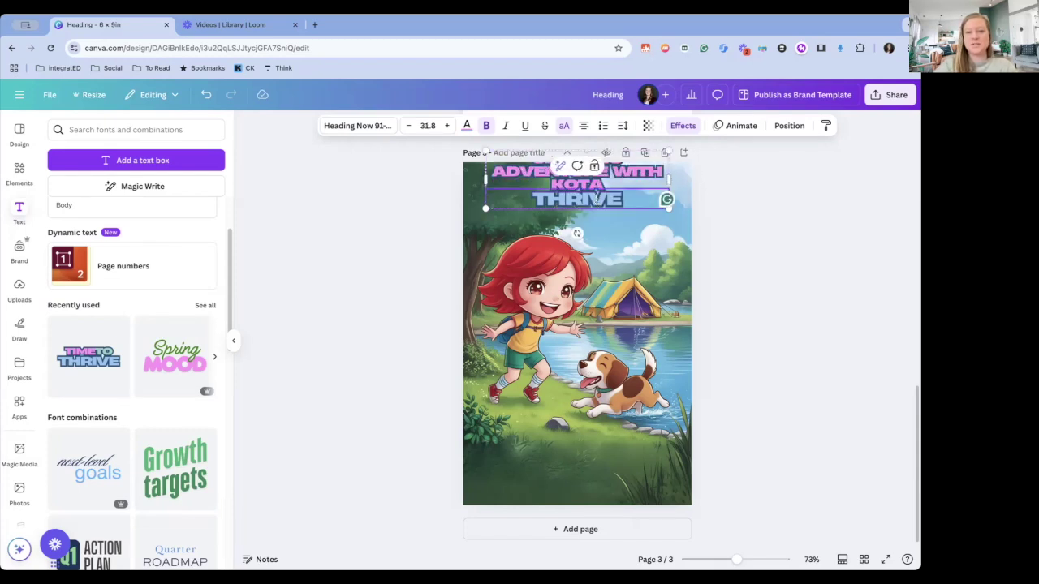
key(BackSpace)
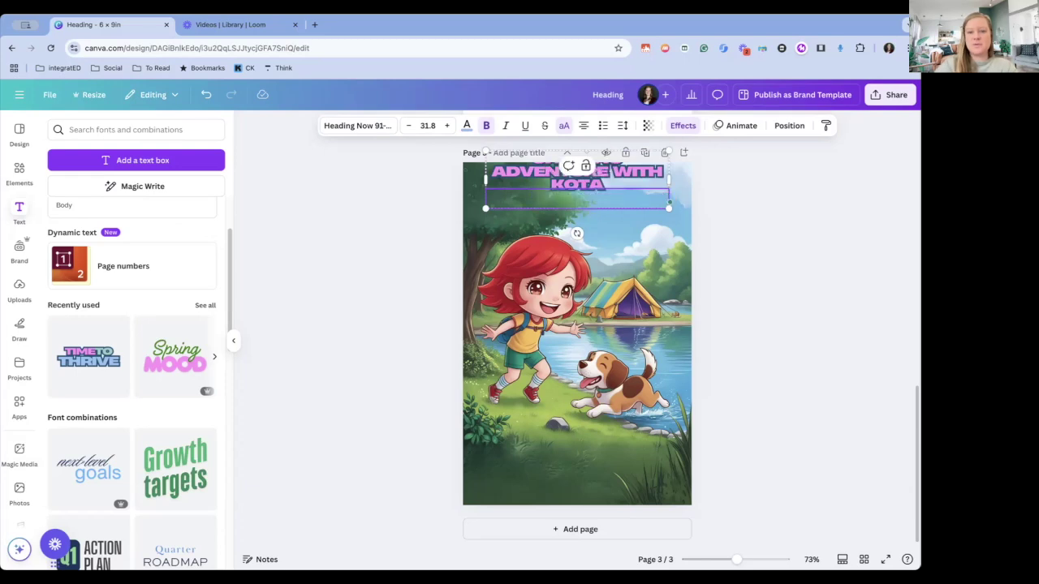
click(766, 281)
drag(589, 185, 590, 211)
Step: Colour the title text purple
double_click(571, 202)
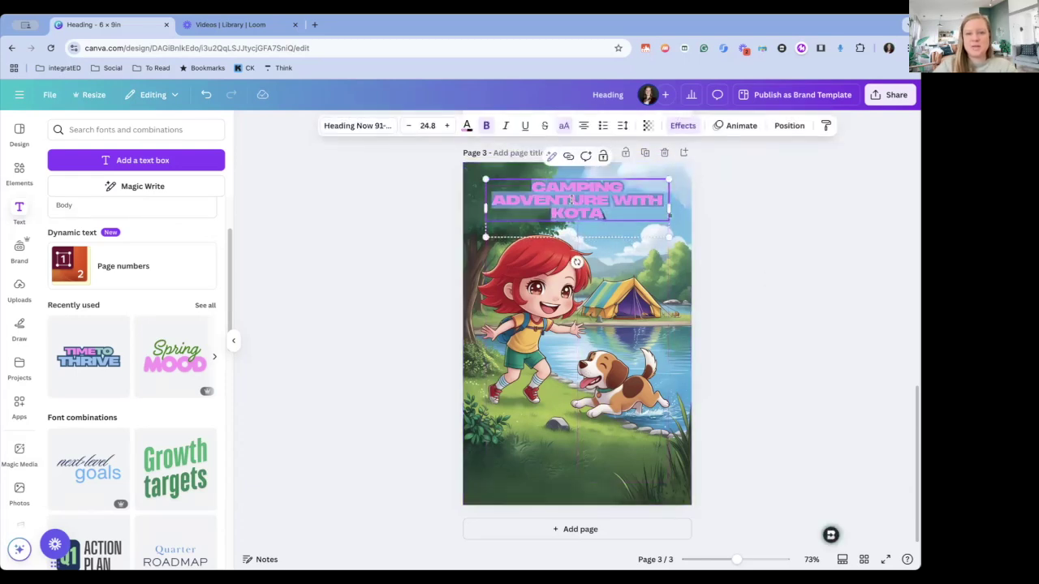
click(468, 126)
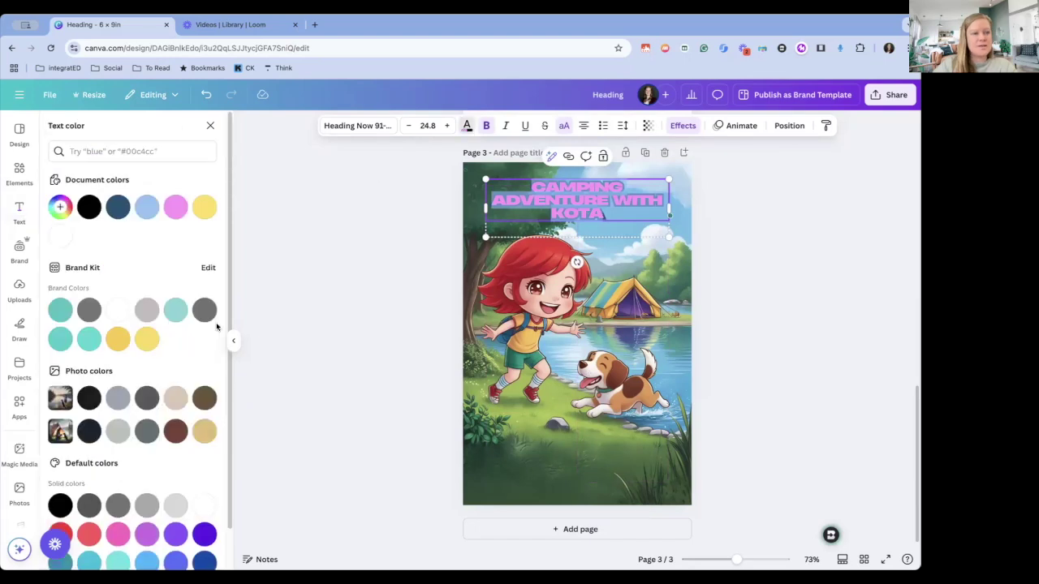
scroll(156, 312, down, 1)
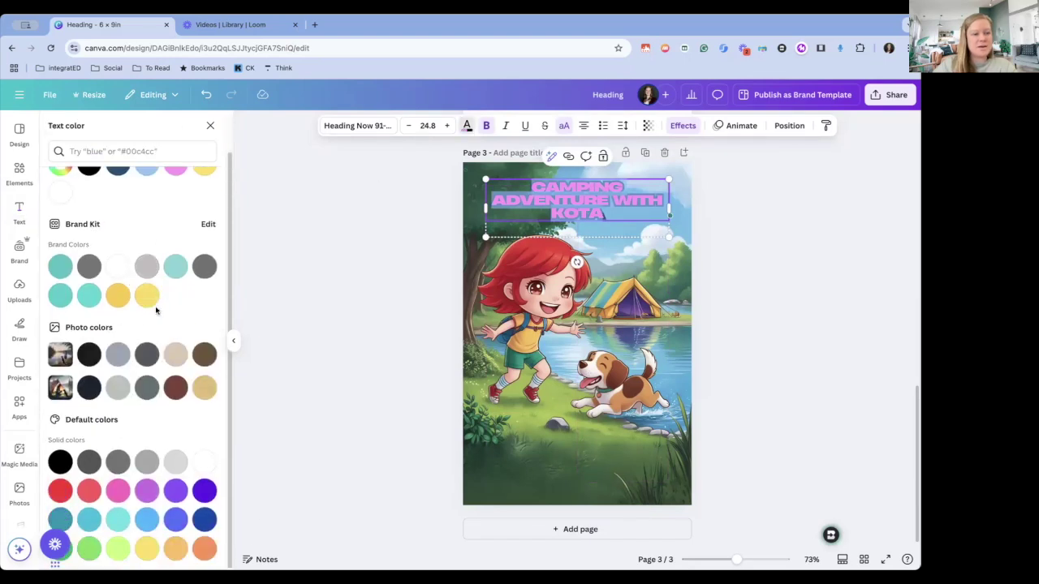
click(203, 491)
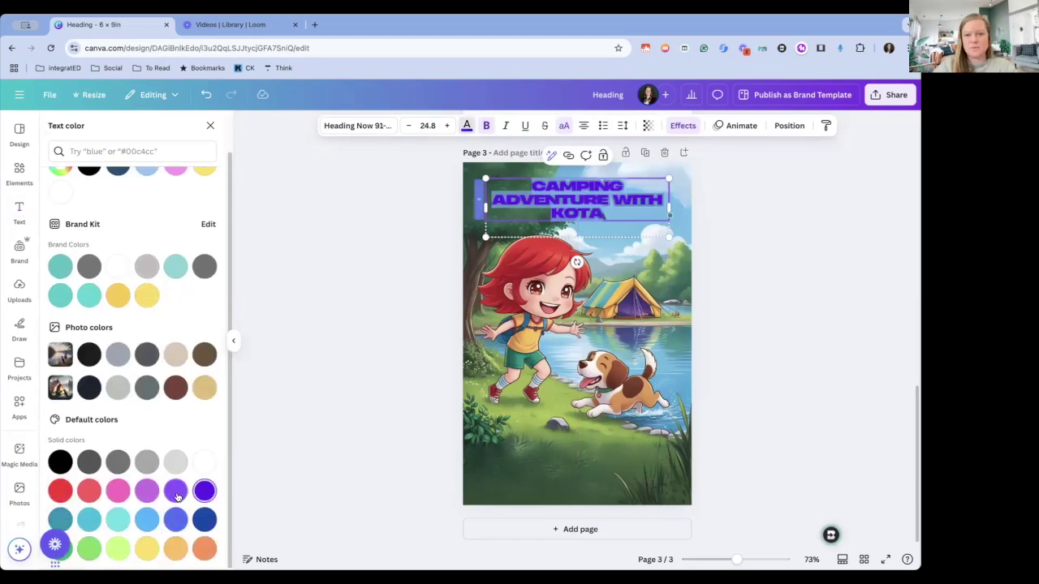
click(177, 496)
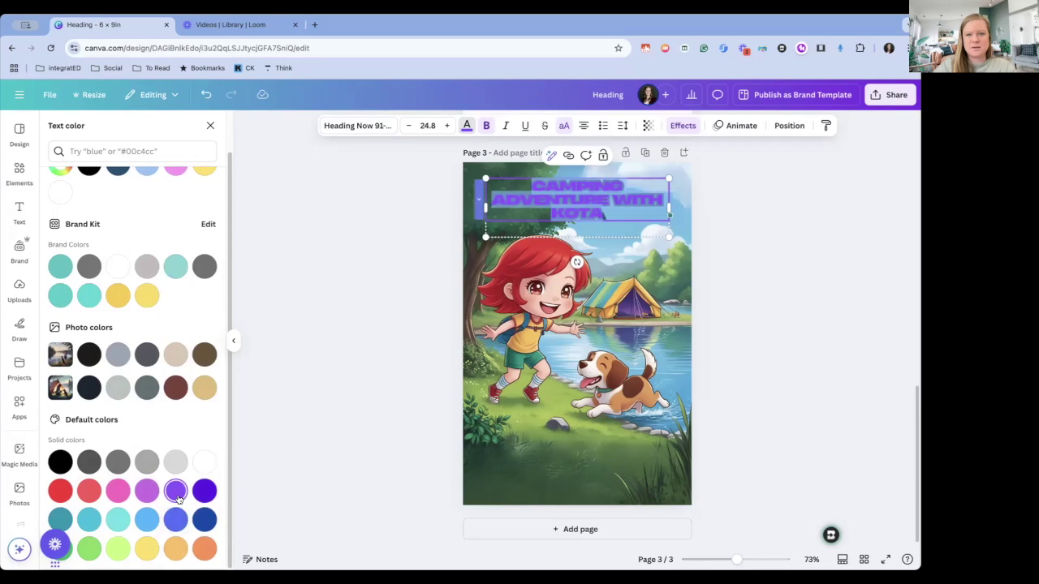
click(352, 303)
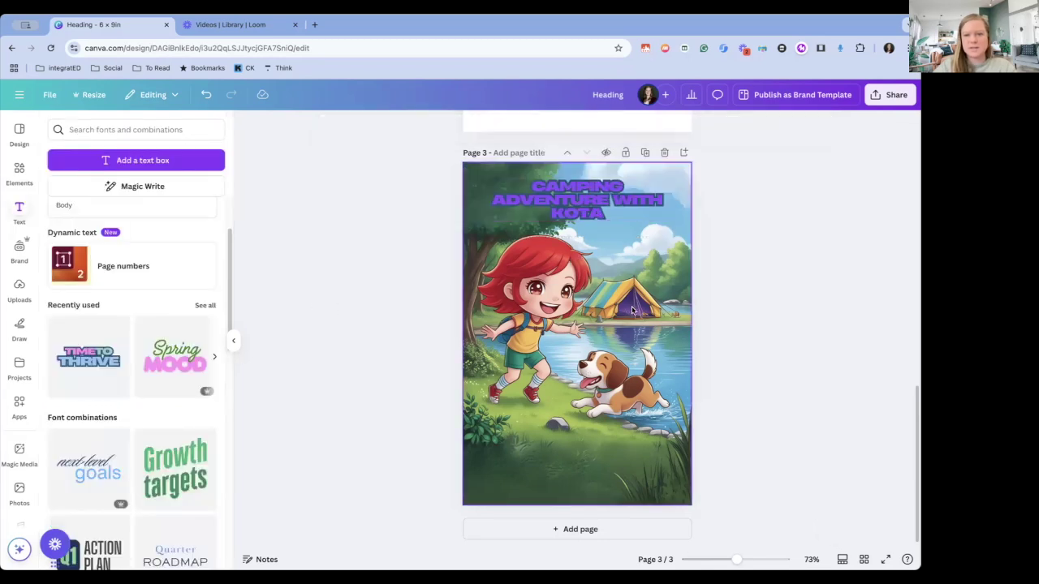
Step: Give the title a white outline effect
click(641, 181)
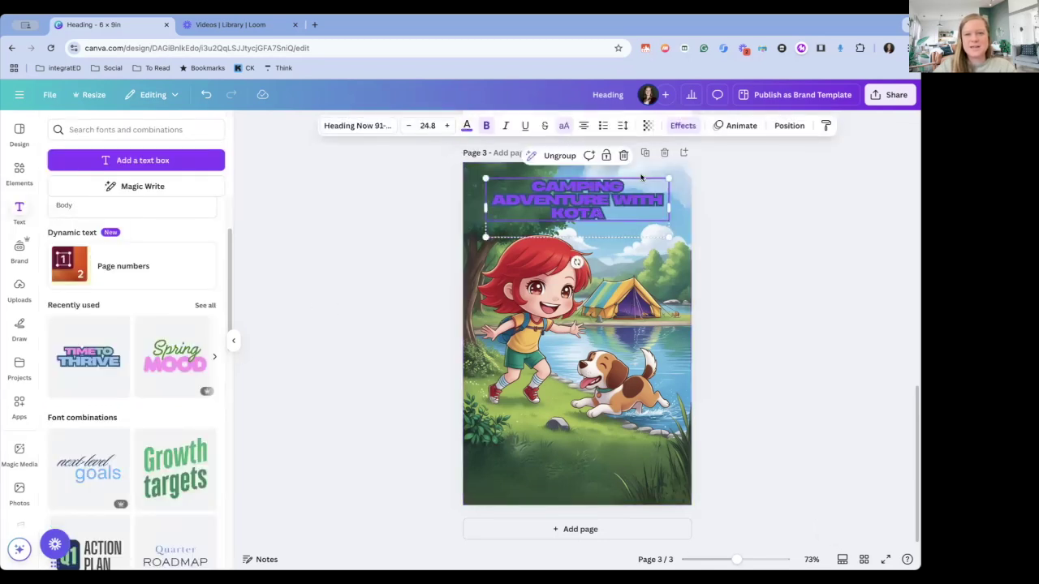
click(683, 127)
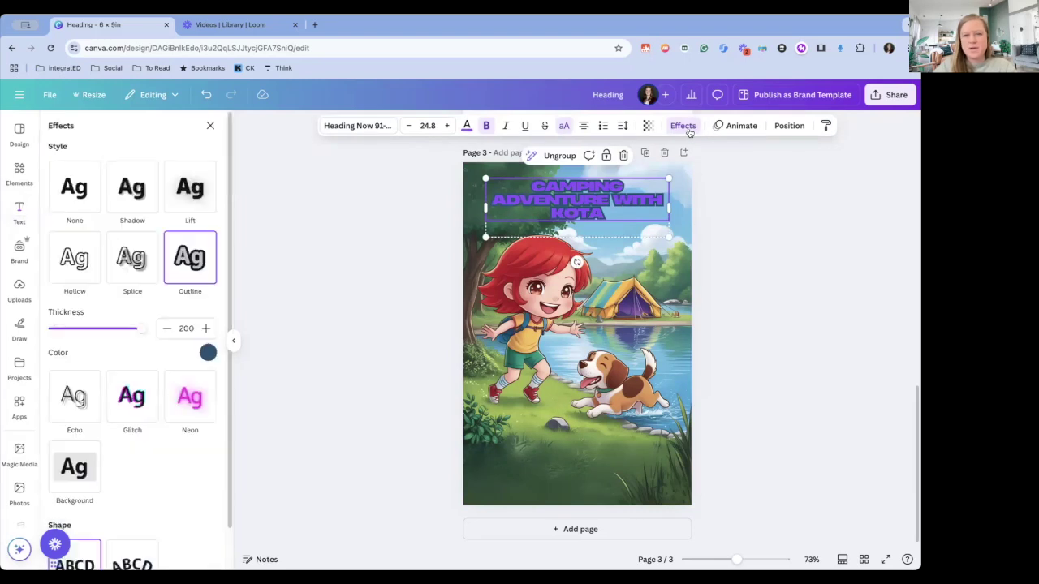
click(208, 353)
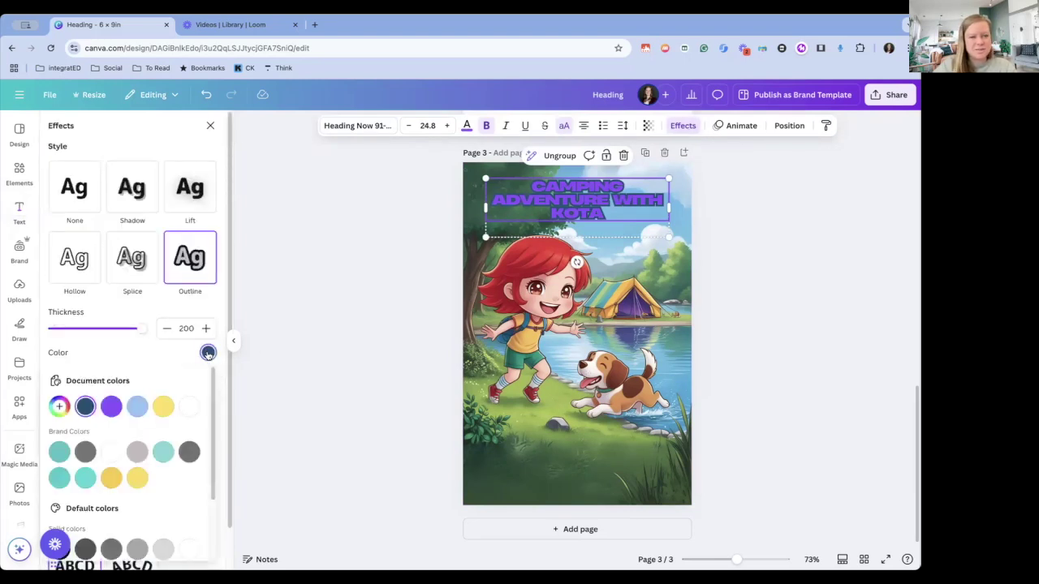
click(112, 452)
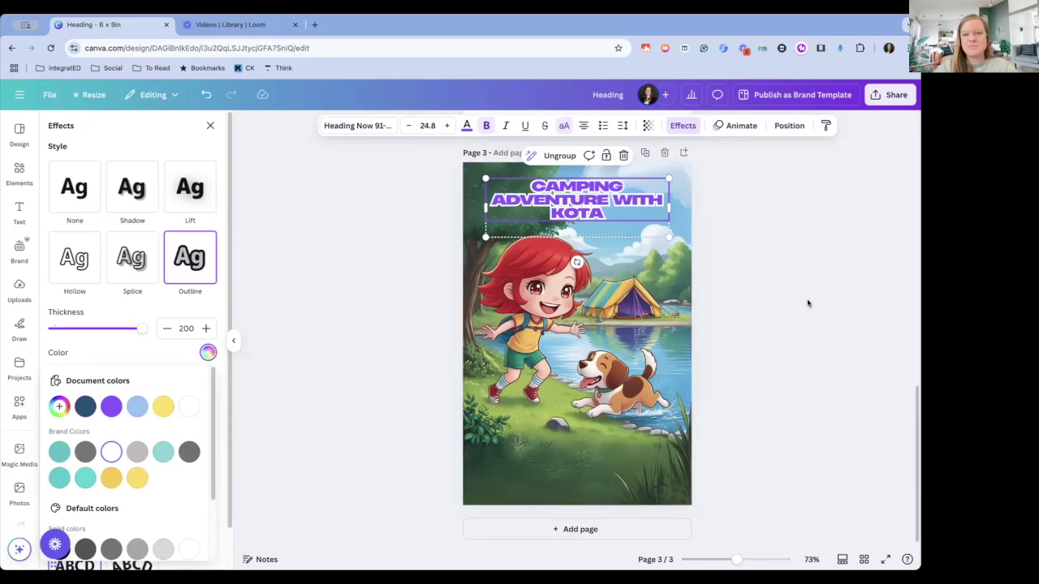
key(Escape)
key(Escape)
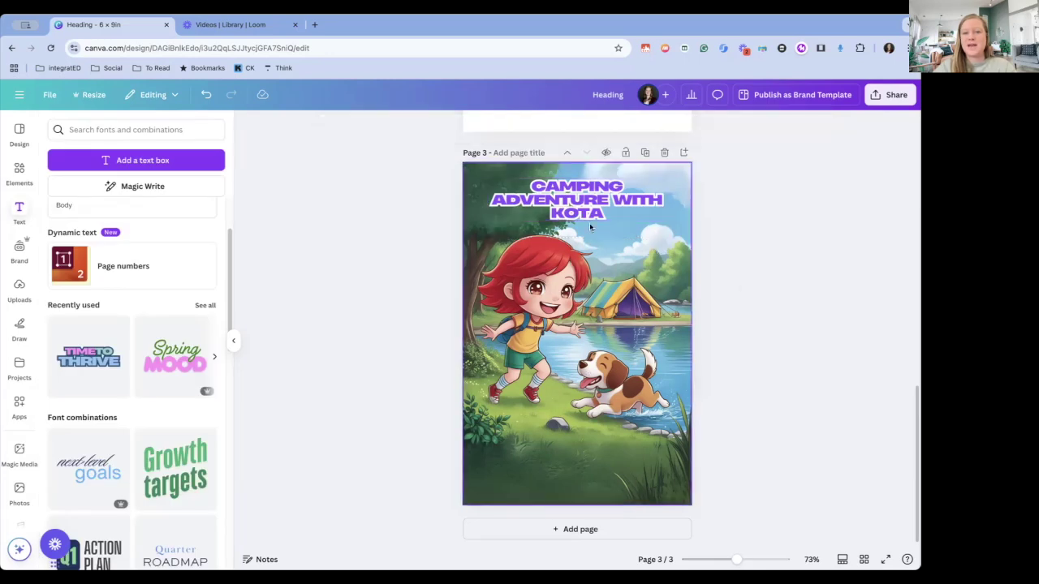
Step: Enlarge the title font to 30.8 so it wraps onto three lines, nudging it down slightly
click(580, 223)
click(587, 202)
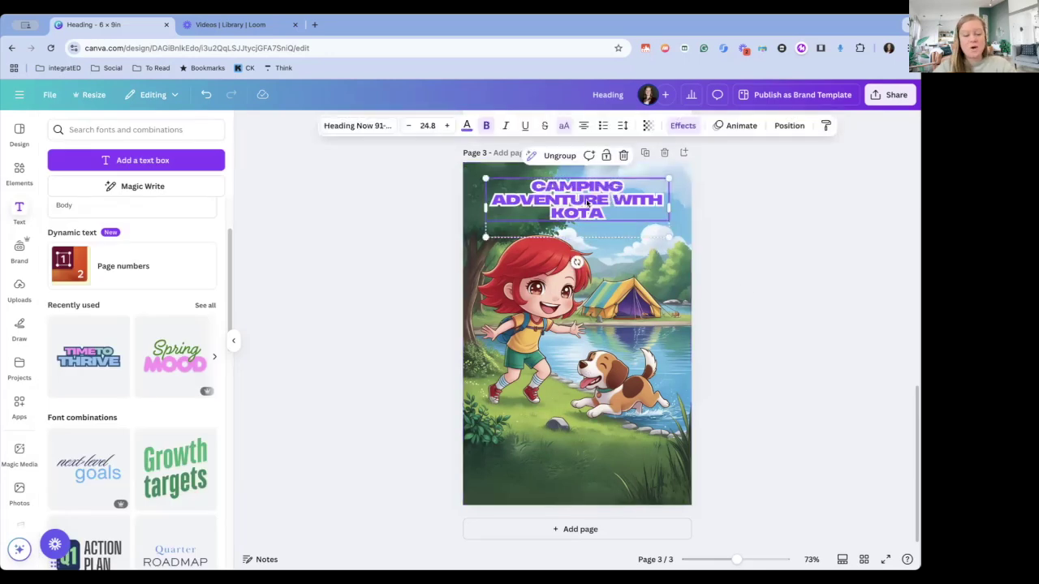
click(446, 126)
click(446, 126)
click(447, 126)
click(446, 125)
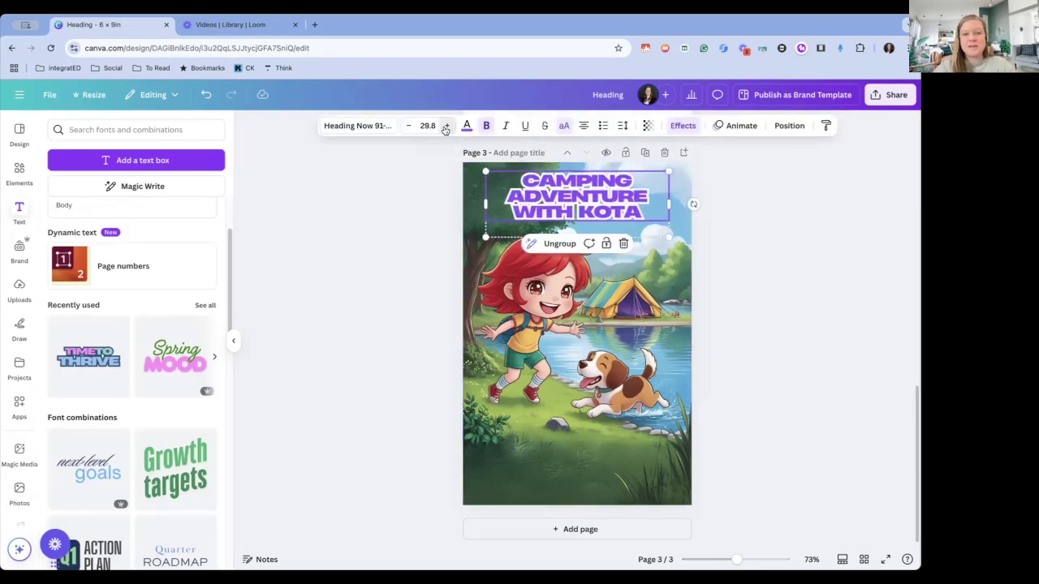
click(446, 126)
click(447, 125)
drag(600, 202, 600, 207)
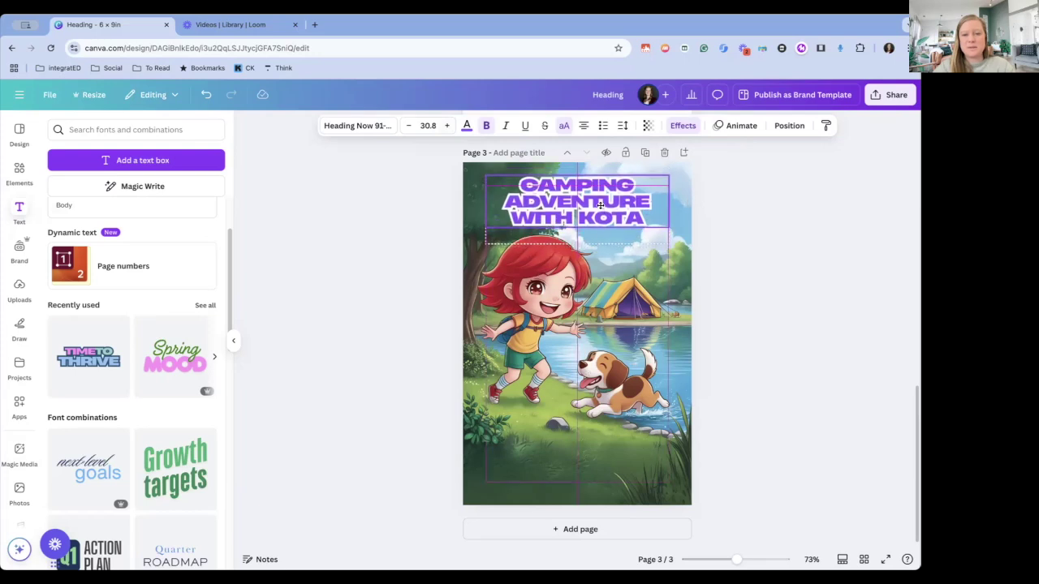
click(573, 216)
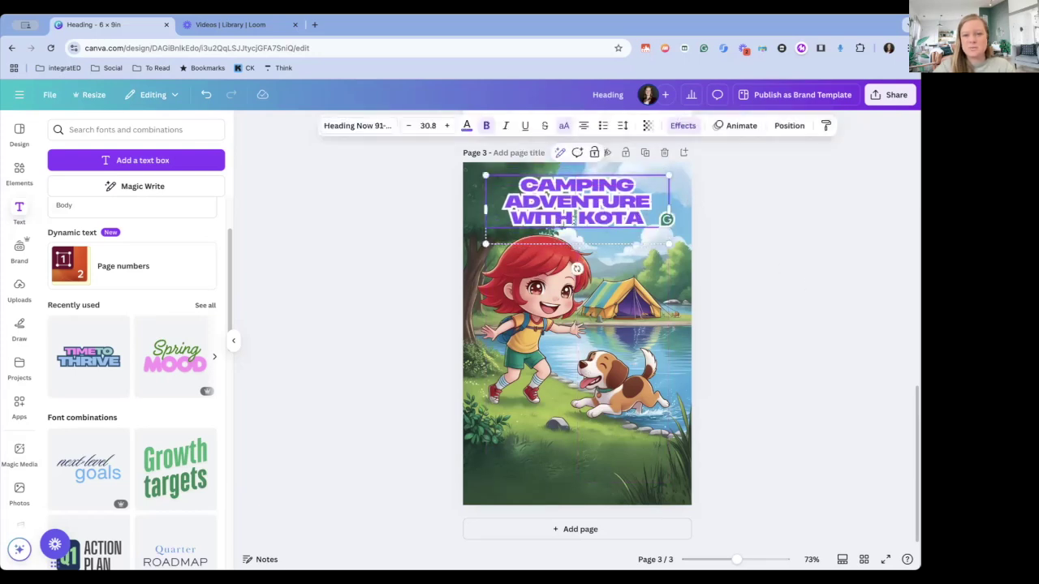
click(452, 238)
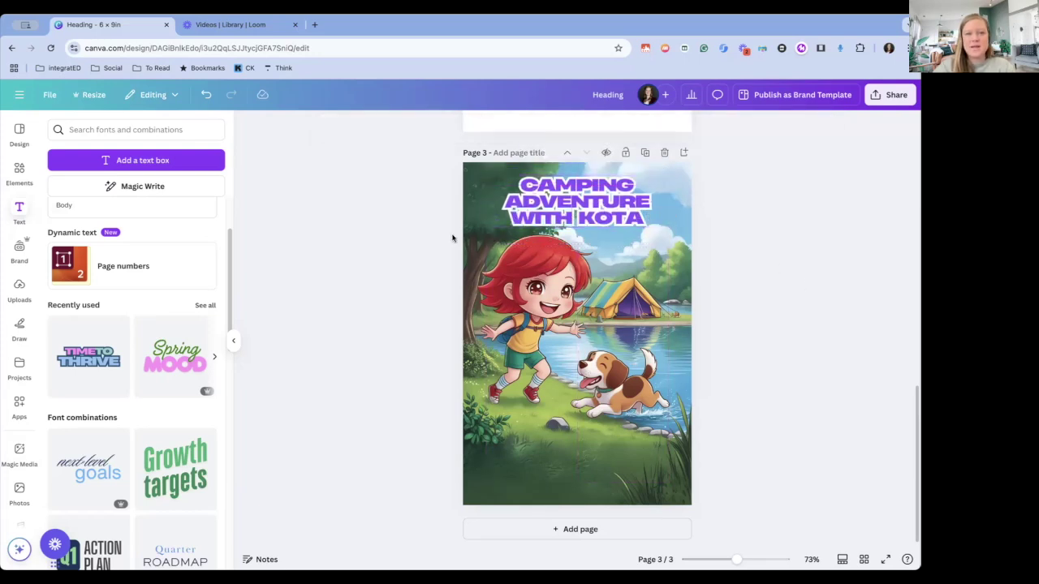
Step: Insert a new small text box mid-scene on page 3, beside the girl's outstretched hand
click(124, 161)
click(576, 333)
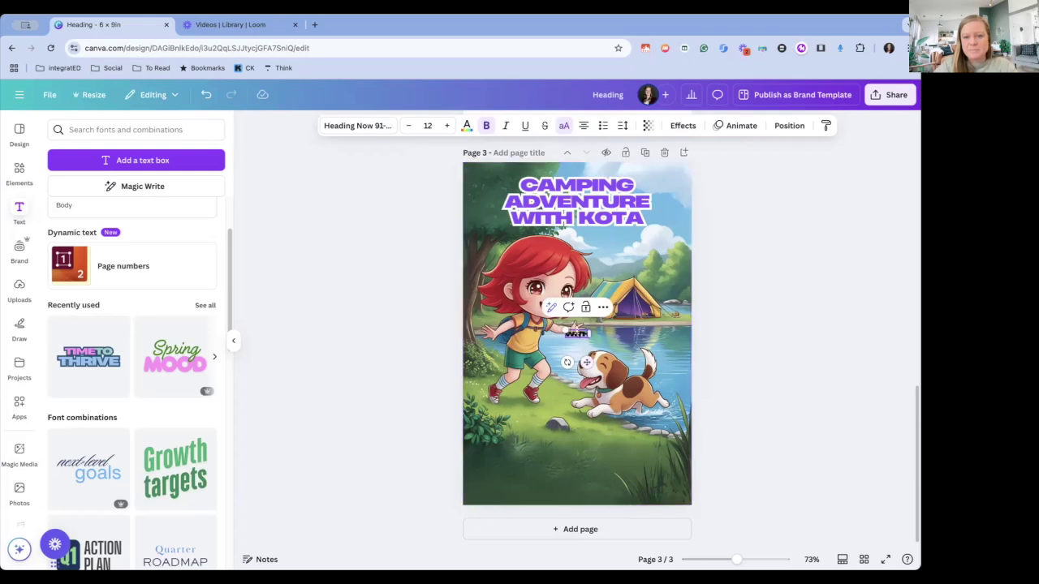
click(427, 125)
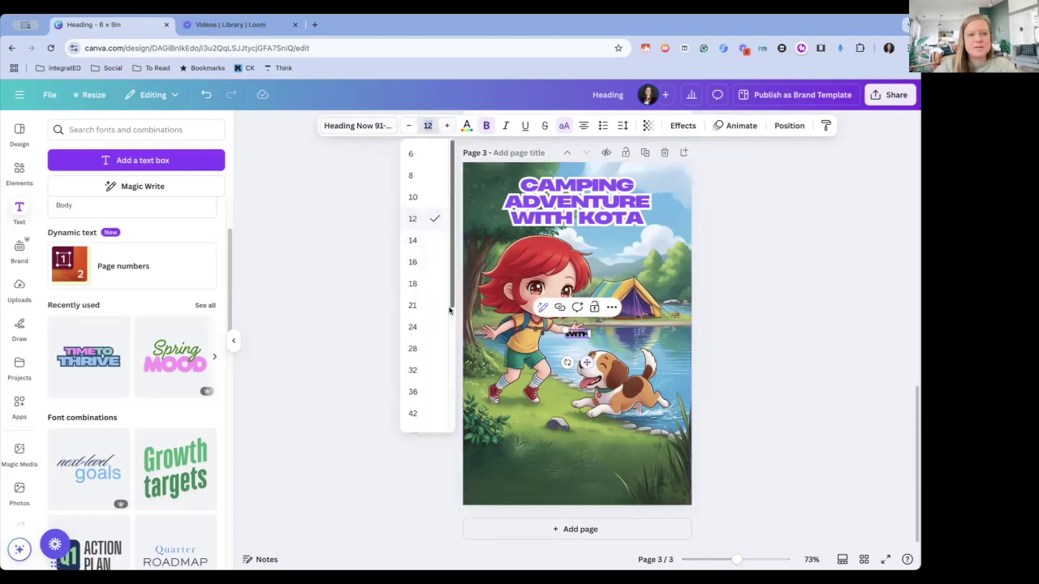
Step: Set the WITH box to size 28, cut WITH from the title, widen it, and make it size 20
click(422, 348)
click(568, 217)
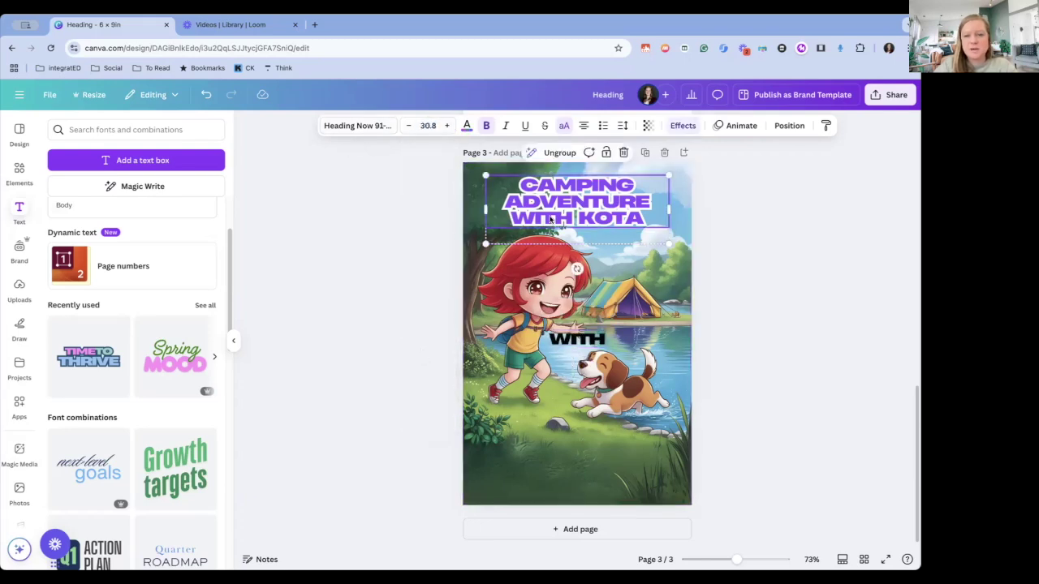
key(shift+alt+Left)
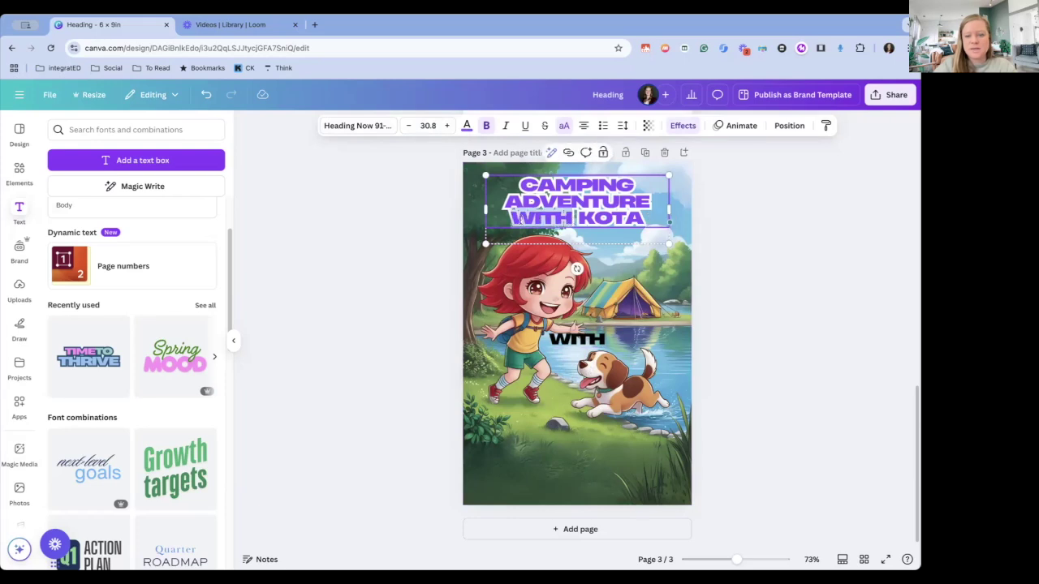
key(BackSpace)
drag(669, 209, 756, 226)
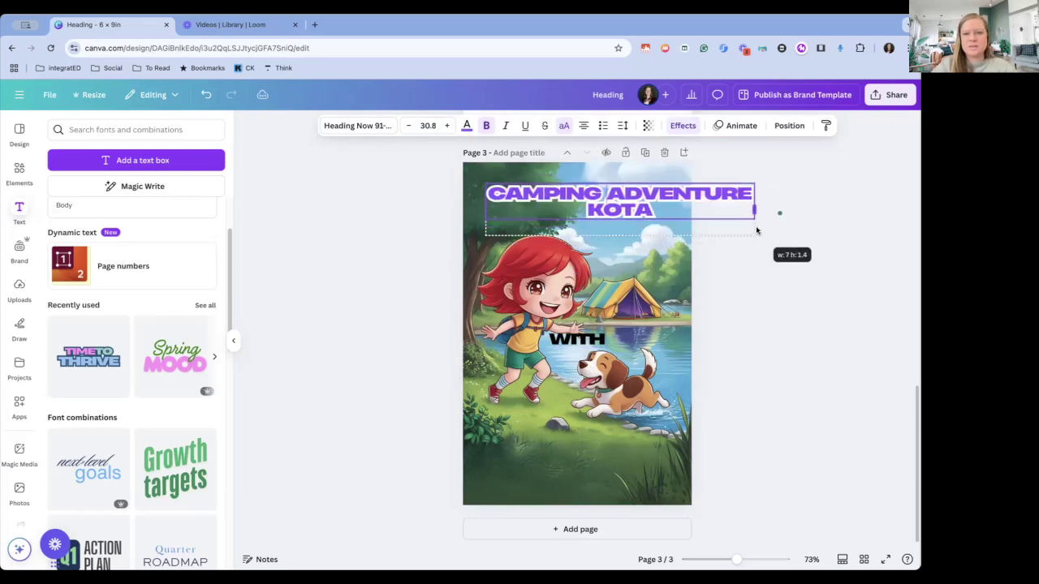
click(428, 125)
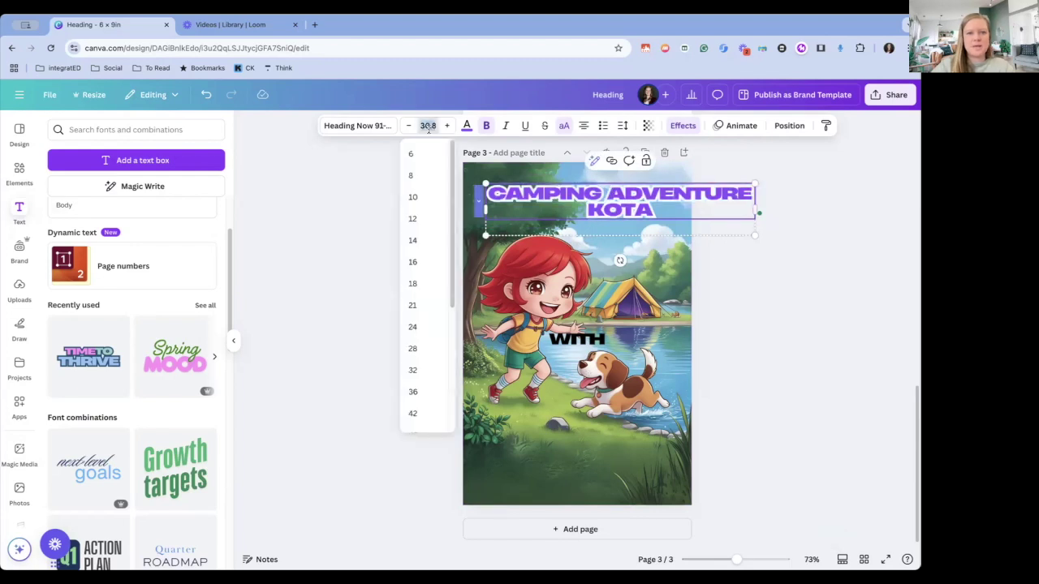
text(20)
key(Return)
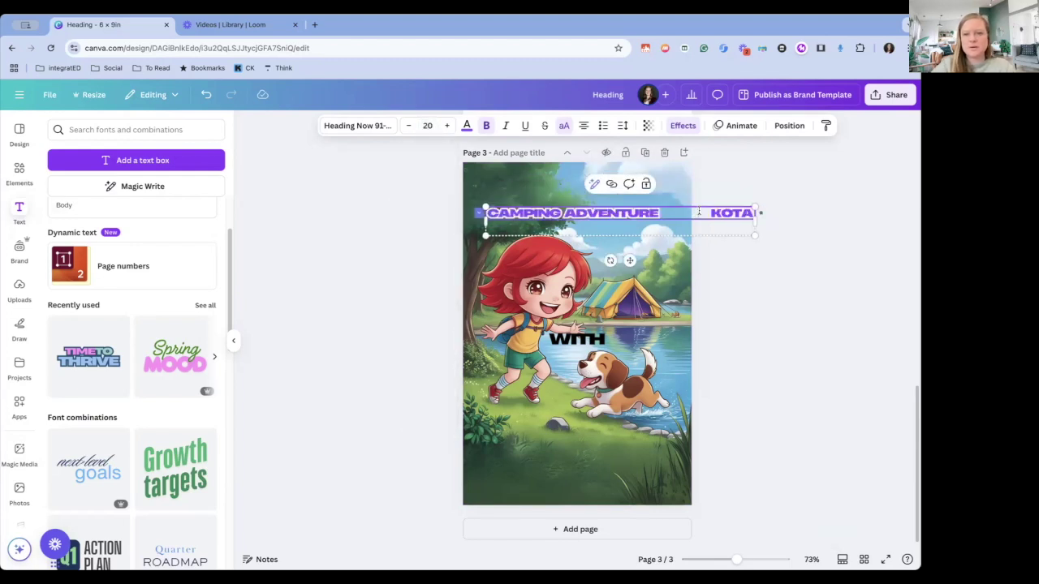
Step: Break the title before KOTA onto a second line and place WITH just beneath it
click(698, 212)
key(Return)
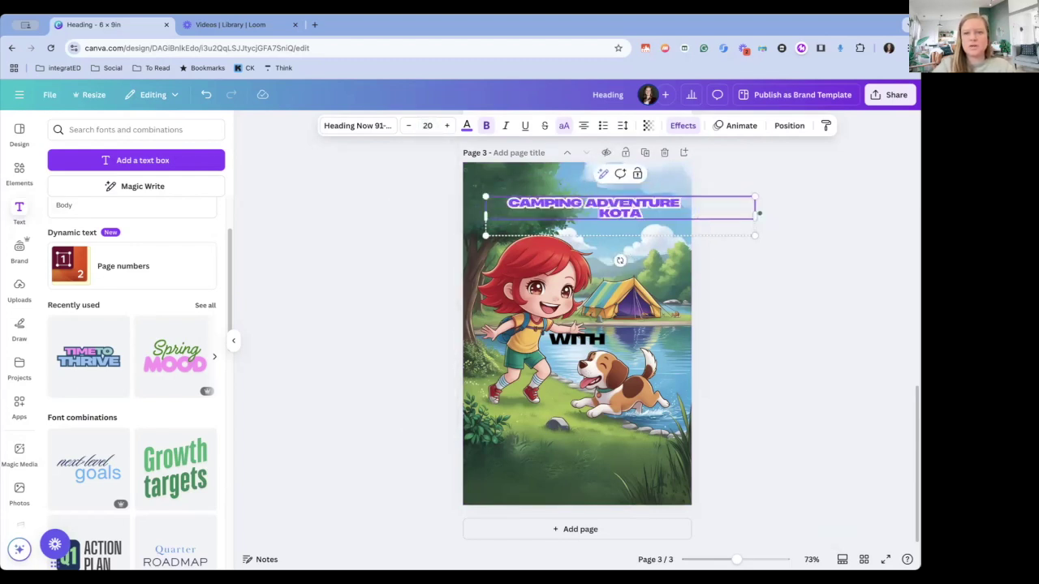
click(772, 306)
drag(614, 205, 599, 193)
drag(581, 339, 549, 209)
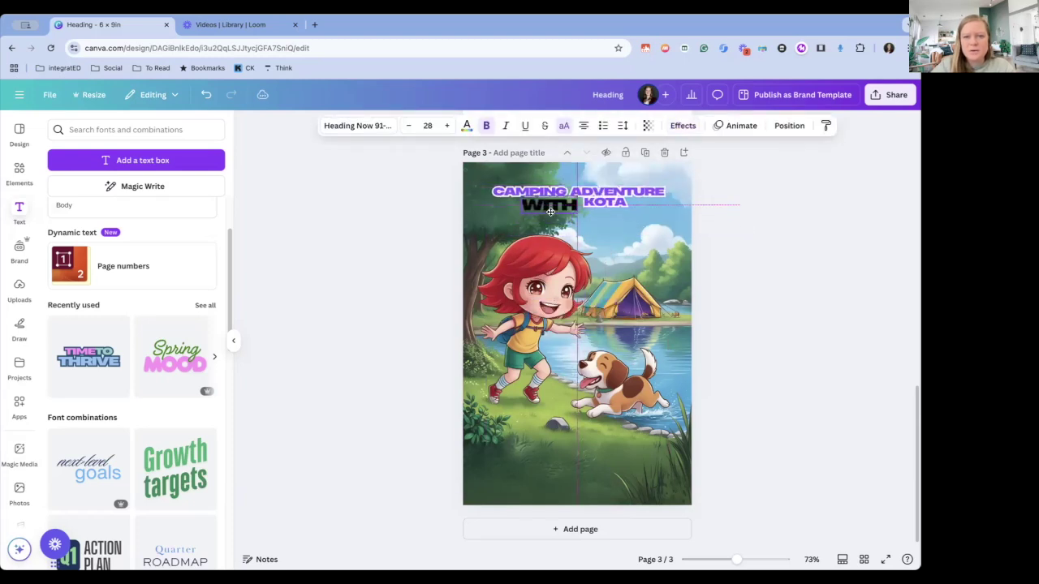
Step: Switch WITH to the Playlist Script font and nudge it onto the KOTA line
click(366, 126)
click(102, 273)
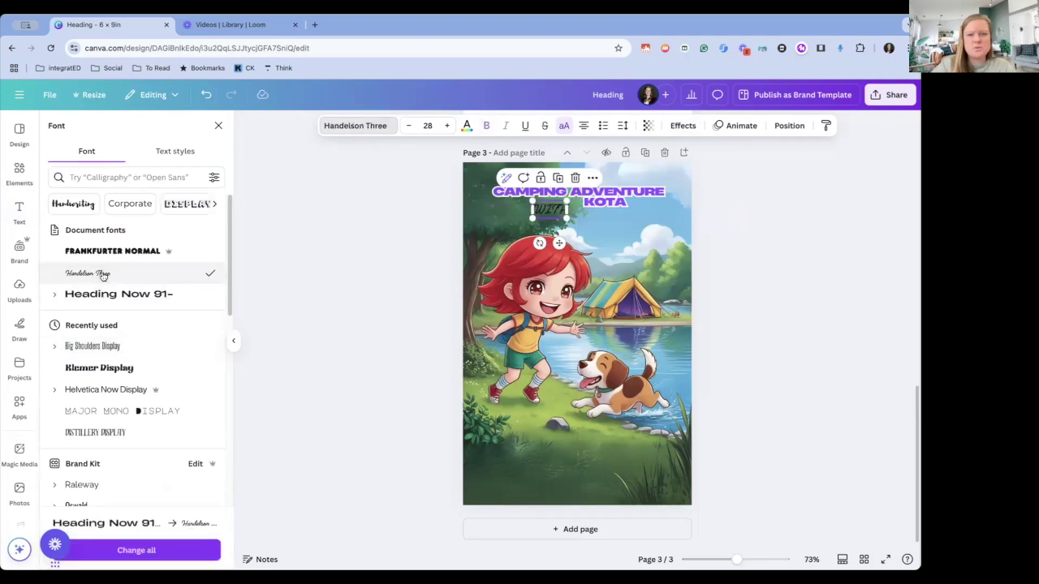
click(89, 528)
drag(581, 236, 585, 230)
click(723, 283)
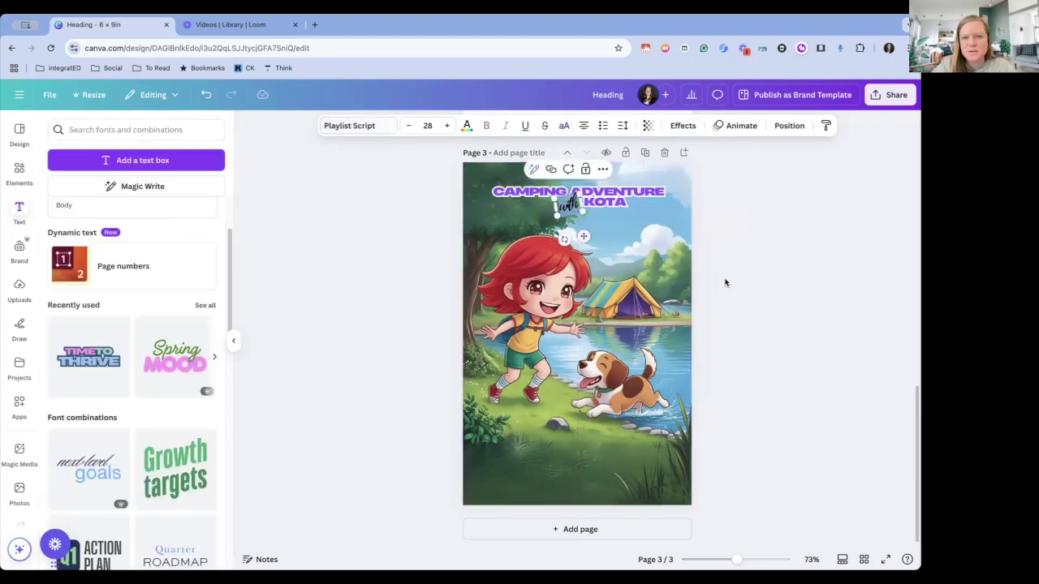
Step: Extend the script text to 'with Kota' on one line and move it below the title
drag(581, 203, 560, 205)
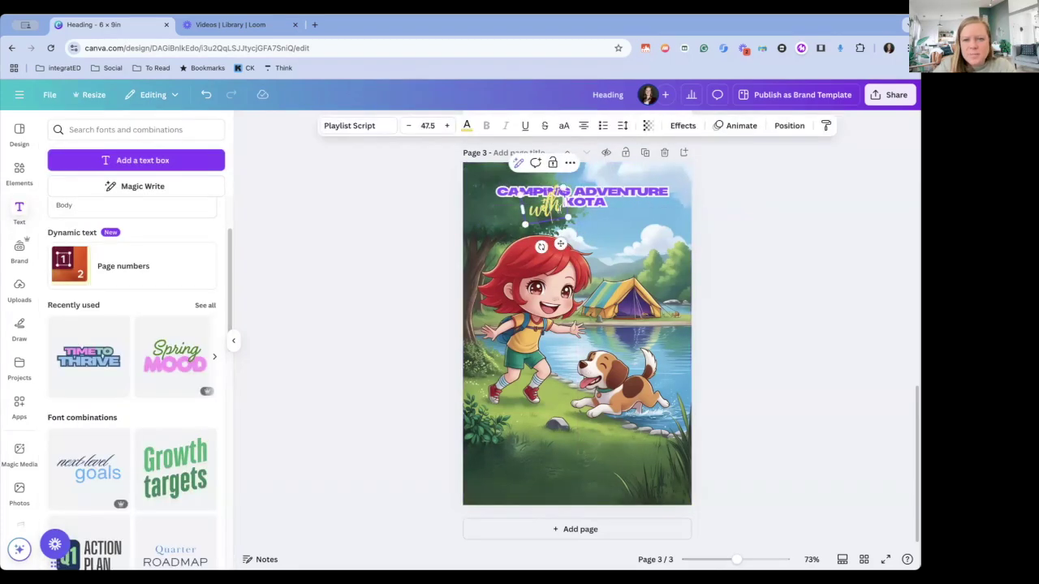
text(Kota)
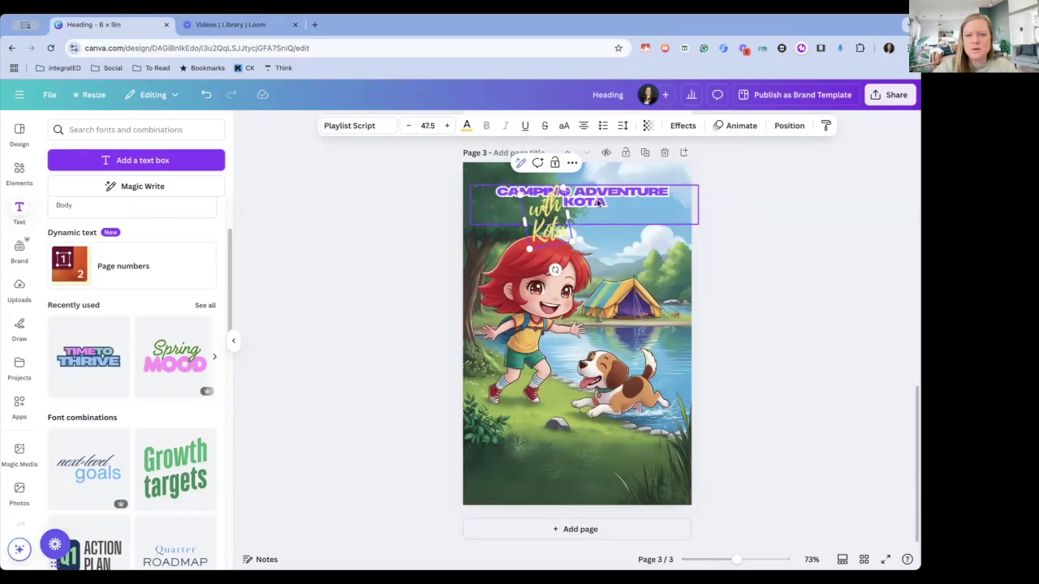
drag(568, 209, 652, 227)
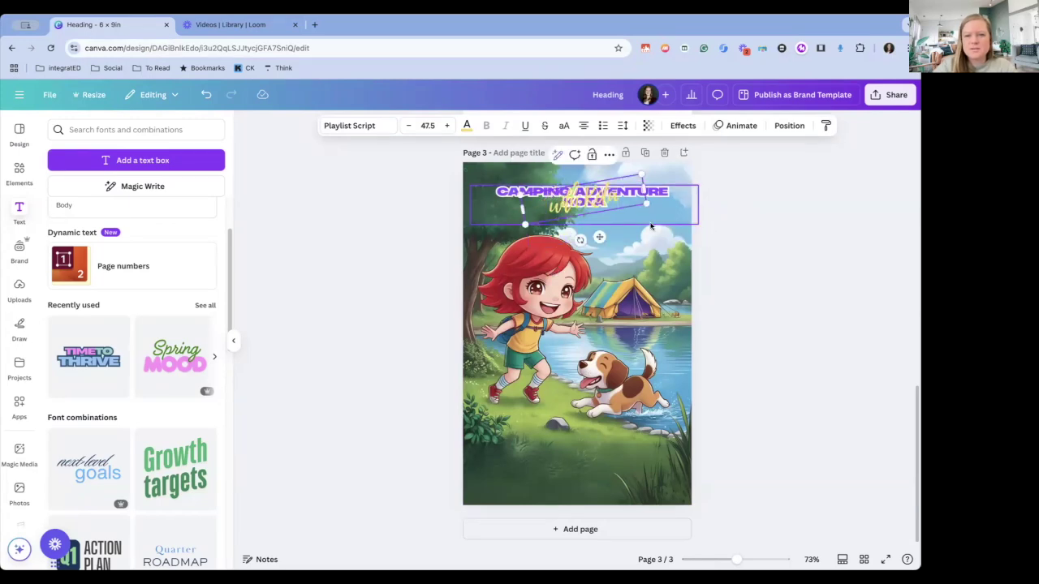
click(654, 242)
drag(592, 201, 599, 233)
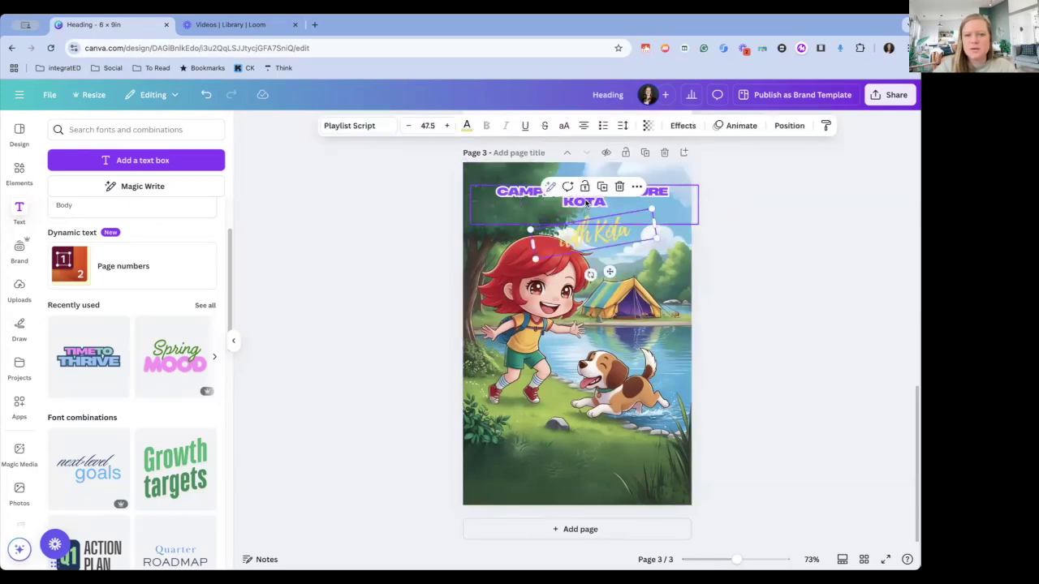
Step: Delete KOTA from the heading and realign CAMPING ADVENTURE with 'with Kota' underneath
click(510, 200)
key(BackSpace)
key(BackSpace)
key(BackSpace)
key(BackSpace)
key(BackSpace)
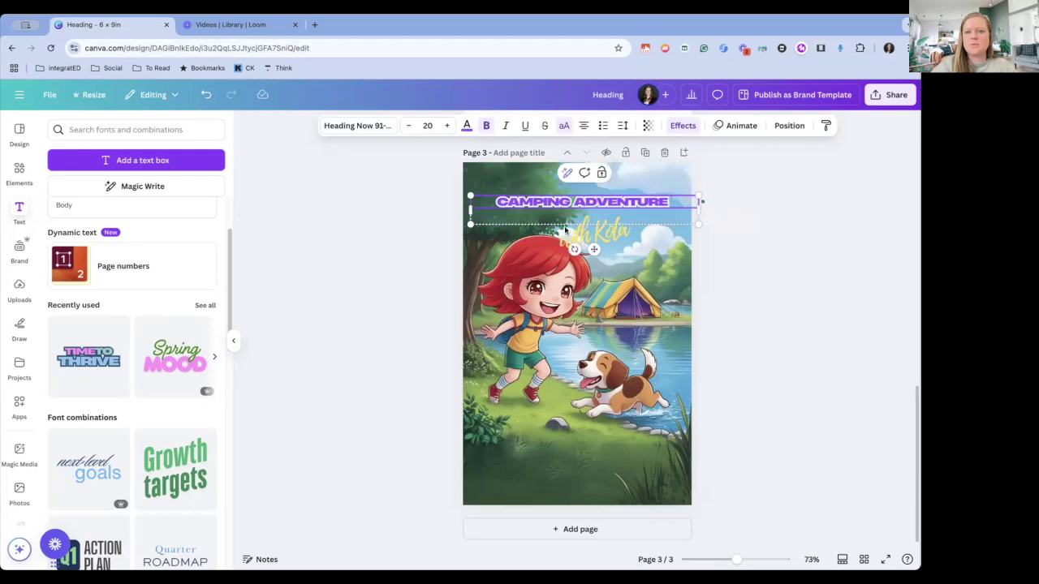
click(774, 265)
drag(645, 207, 645, 191)
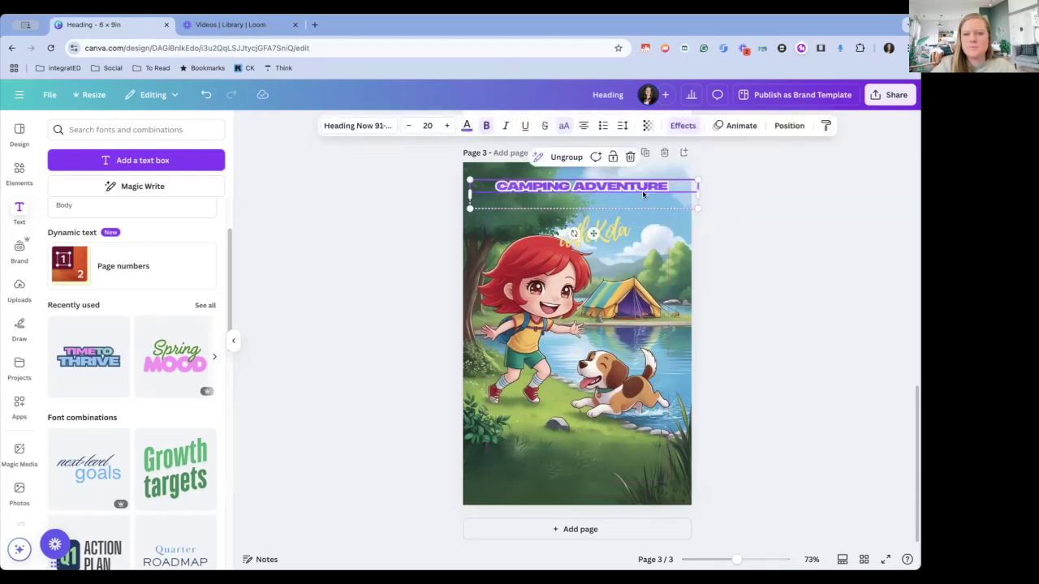
drag(640, 235, 632, 209)
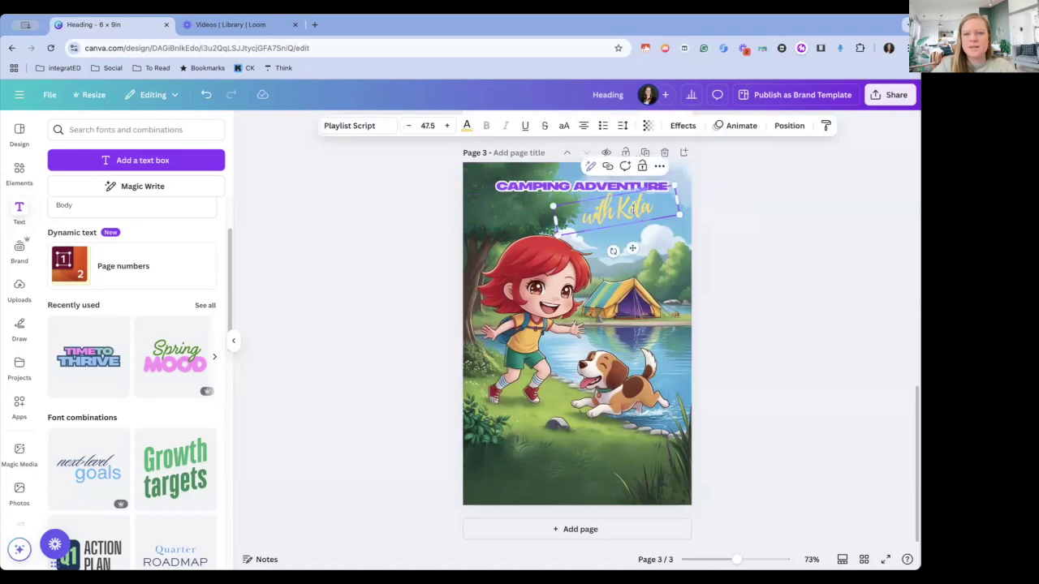
Step: Set 'with Kota' to Canva Student Font and rotate it back to level
click(367, 126)
scroll(128, 406, down, 5)
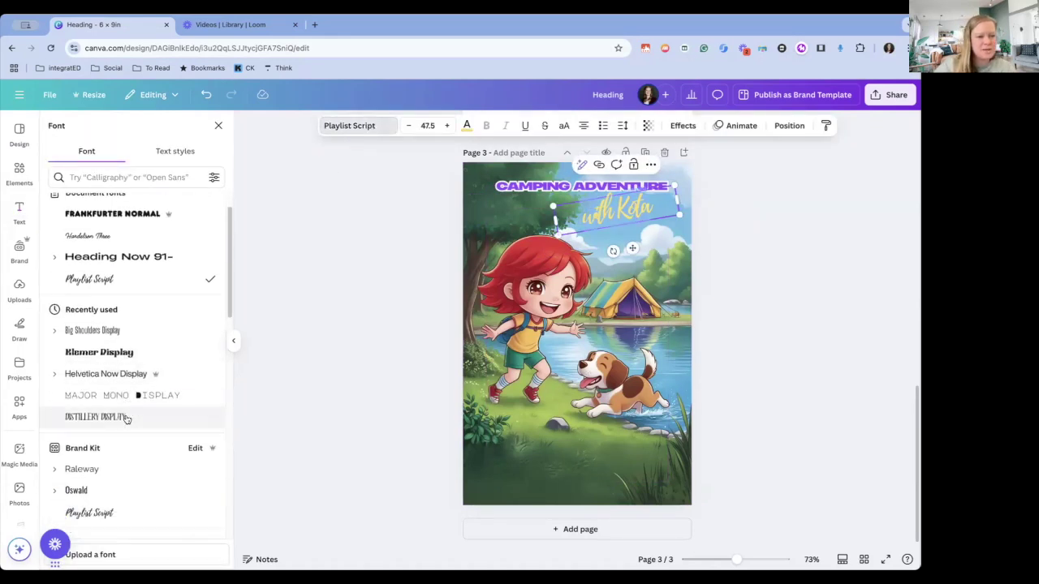
scroll(84, 333, down, 10)
click(83, 336)
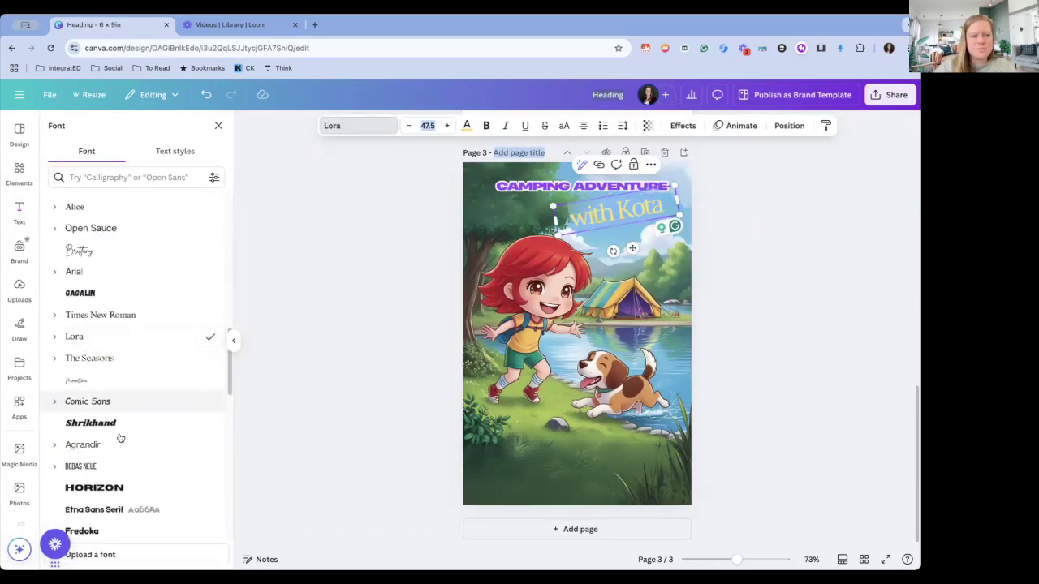
scroll(139, 460, down, 10)
scroll(138, 462, down, 6)
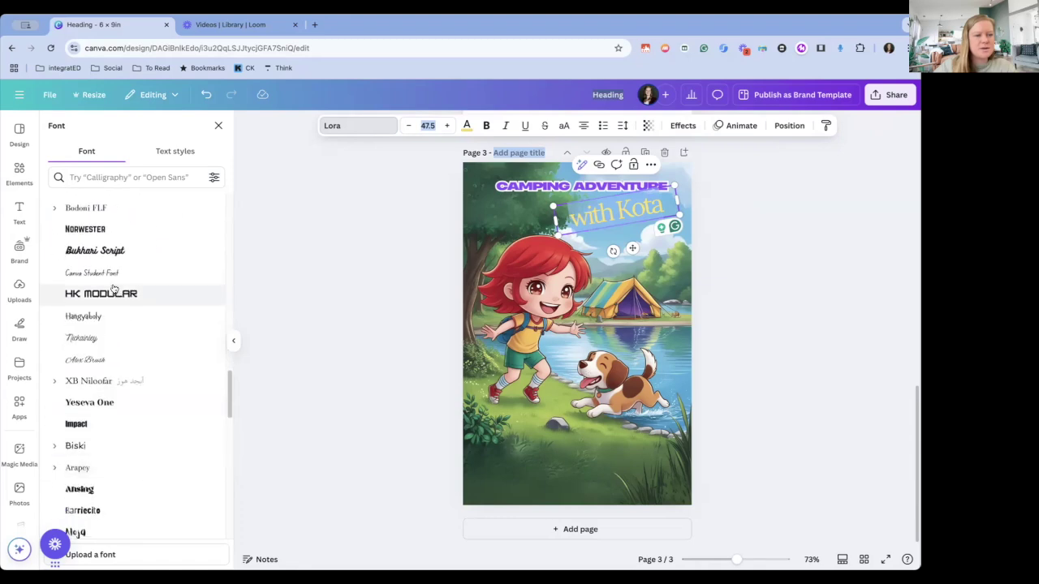
click(104, 273)
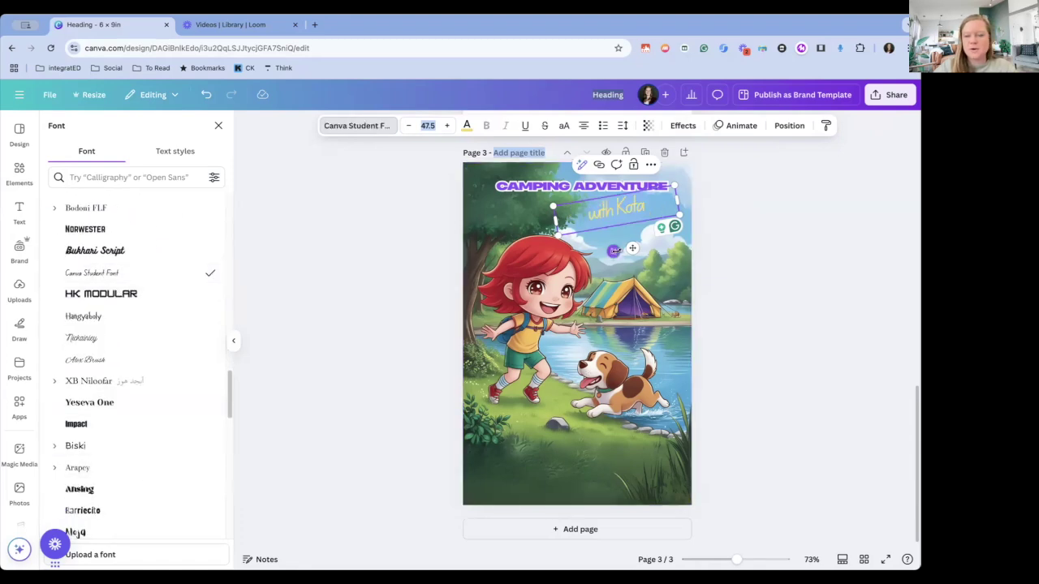
drag(613, 250, 619, 249)
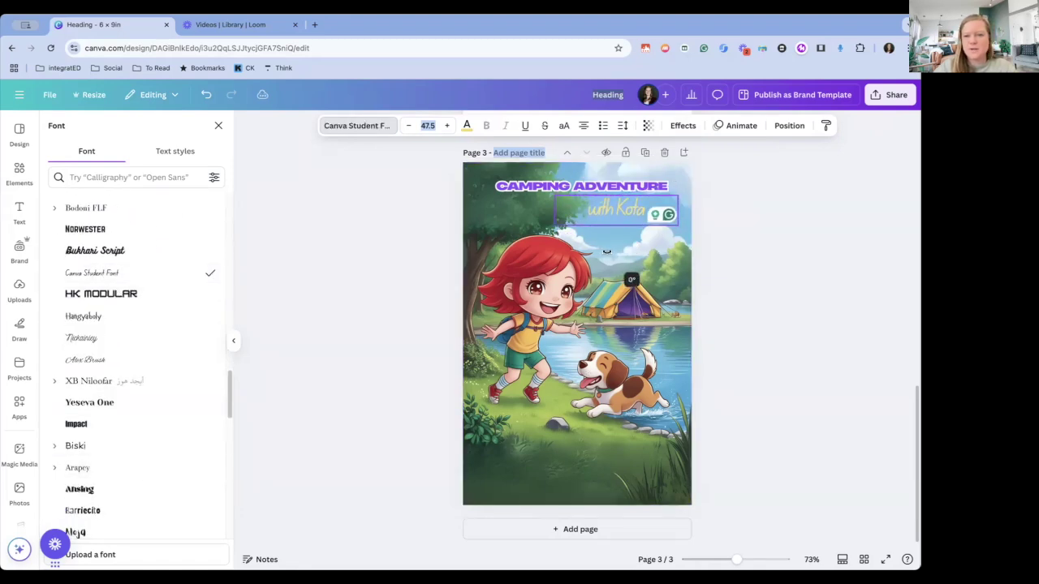
key(Escape)
click(621, 215)
Step: Set the CAMPING ADVENTURE heading to size 30 and lower it slightly
drag(636, 215, 647, 215)
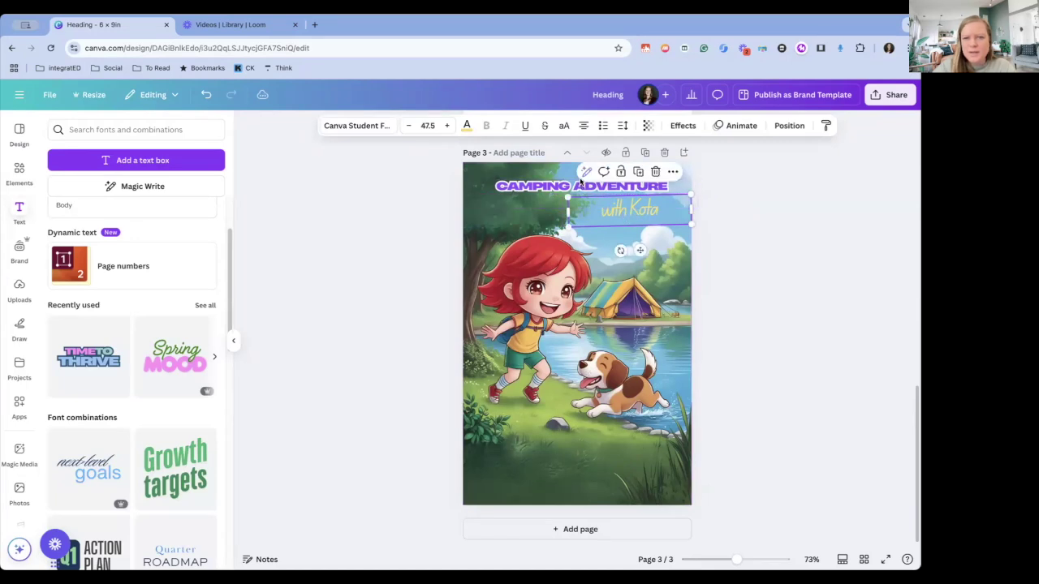
click(428, 125)
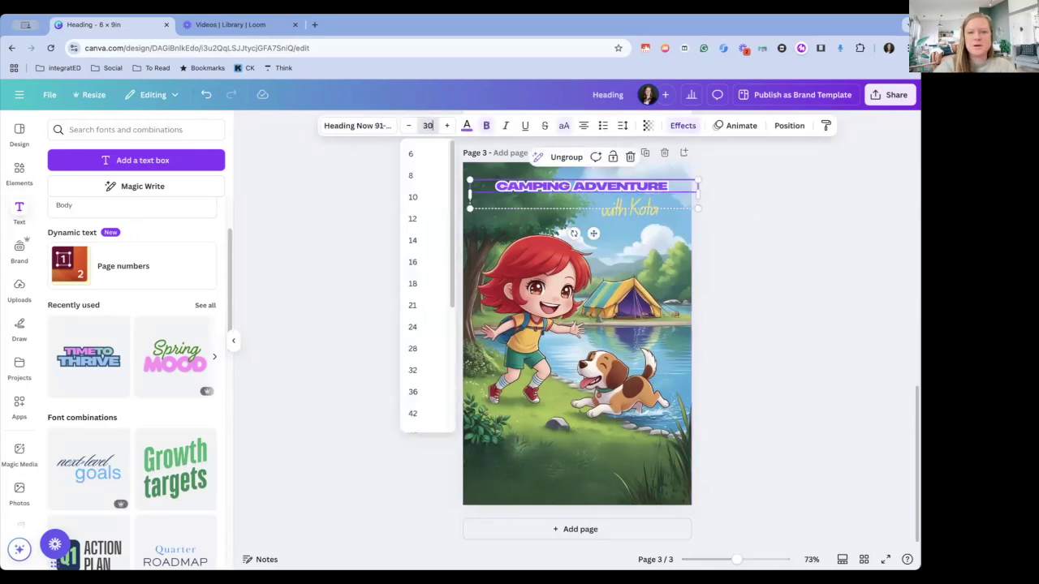
text(30)
key(Return)
click(723, 259)
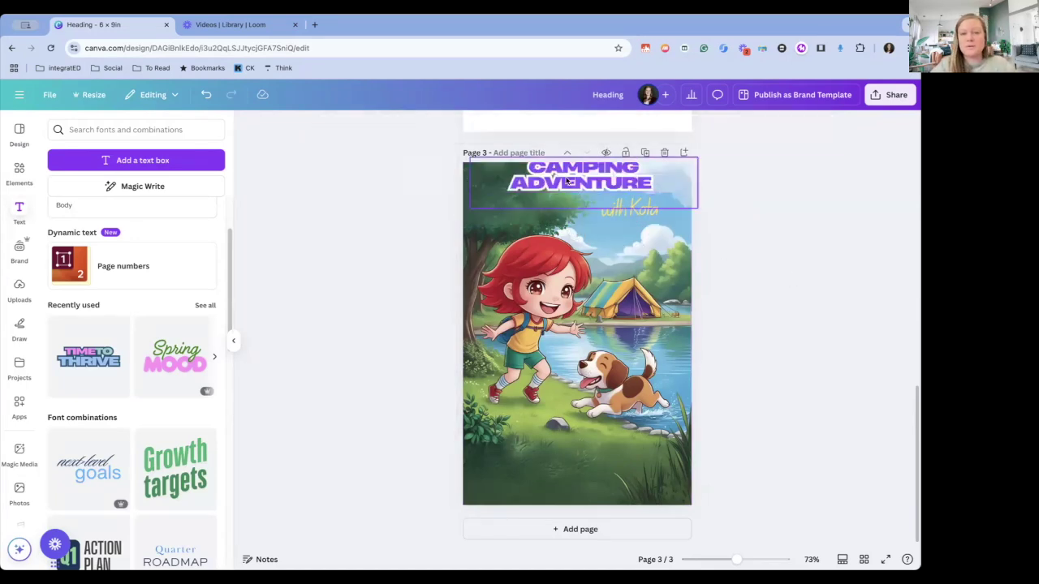
drag(568, 181, 571, 198)
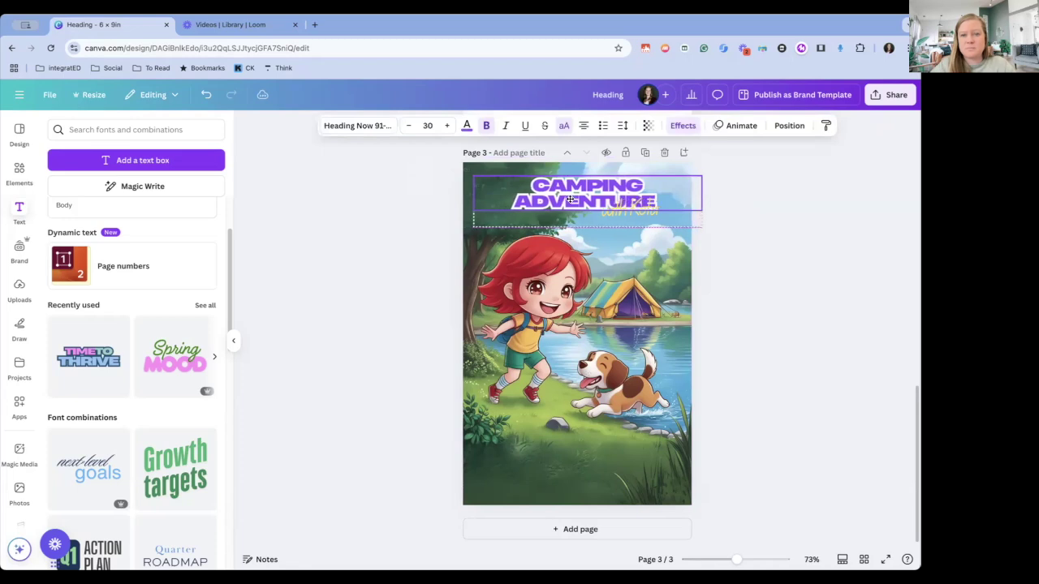
Step: Tuck 'with Kota' under the heading and shift the heading slightly left
click(645, 213)
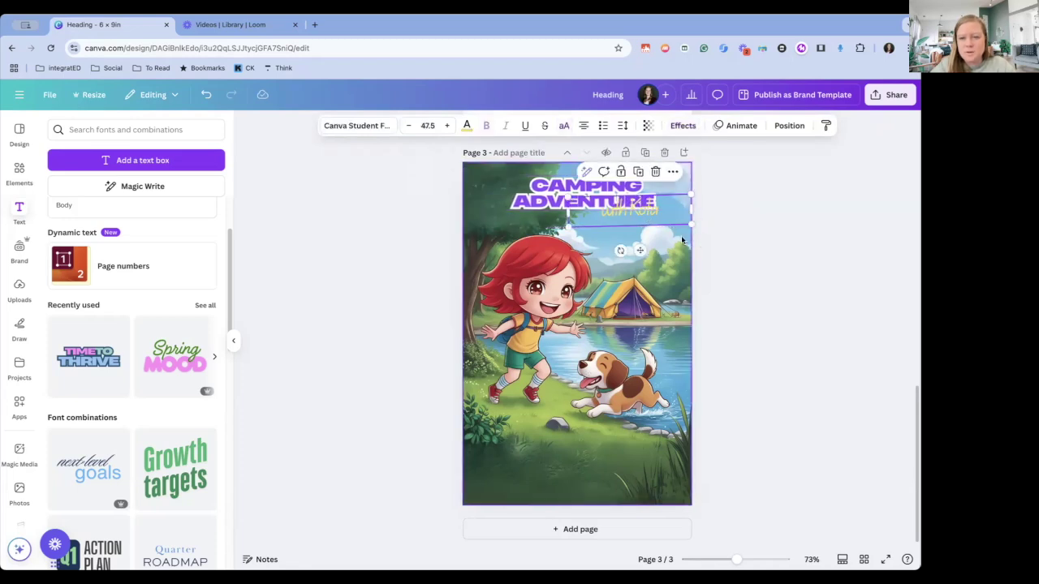
drag(645, 215, 651, 223)
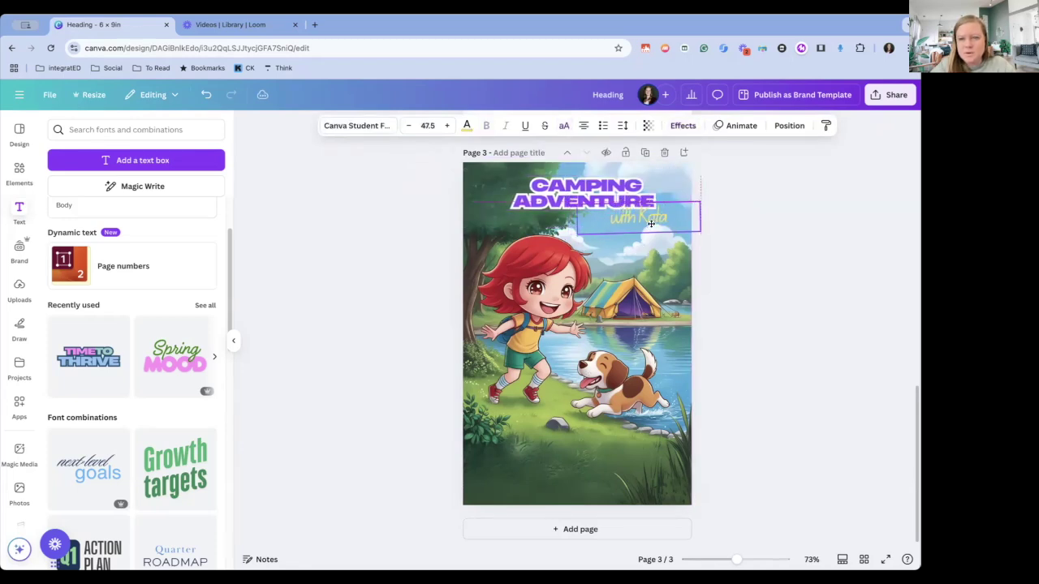
click(806, 292)
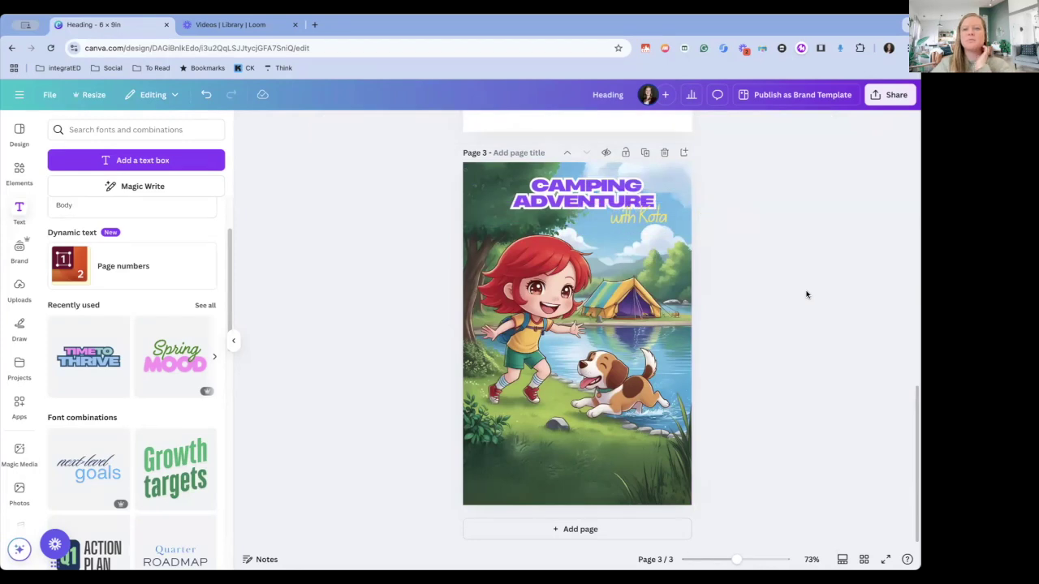
click(571, 189)
drag(567, 188, 561, 188)
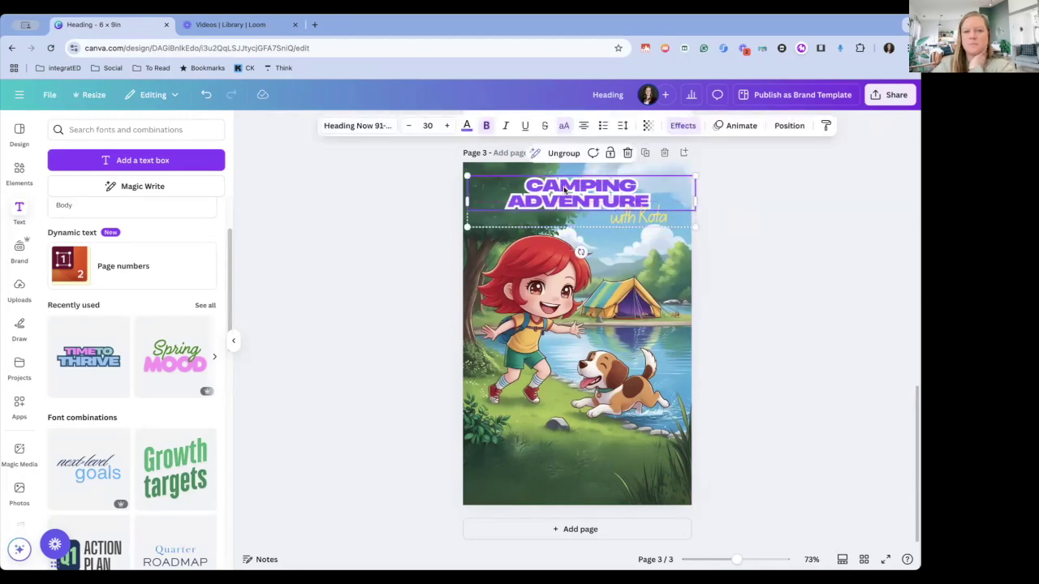
Step: Make 'with Kota' white and nudge it slightly lower beneath the heading
click(632, 219)
click(775, 287)
click(642, 224)
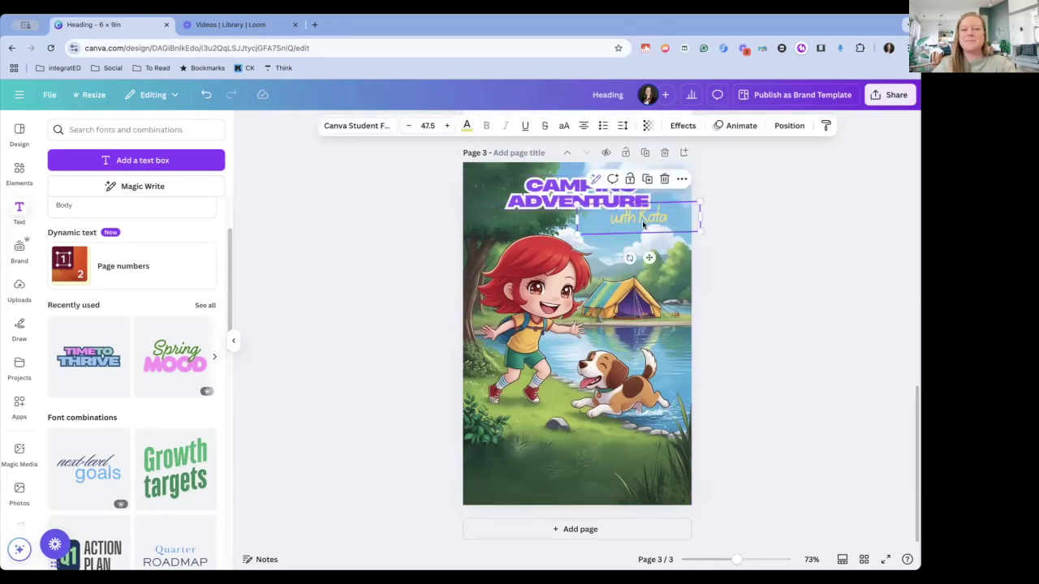
click(466, 126)
click(204, 208)
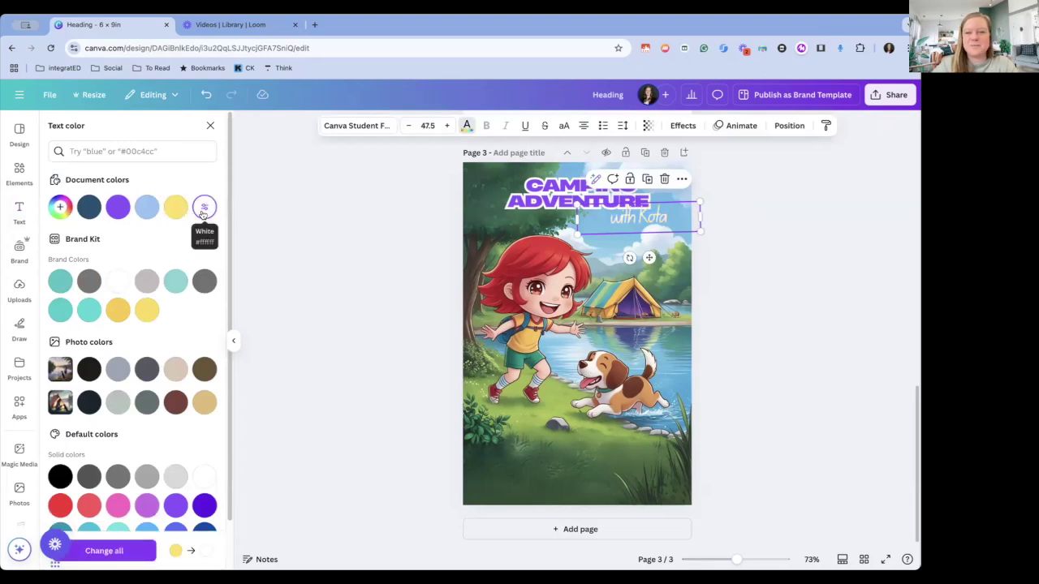
drag(654, 222, 651, 230)
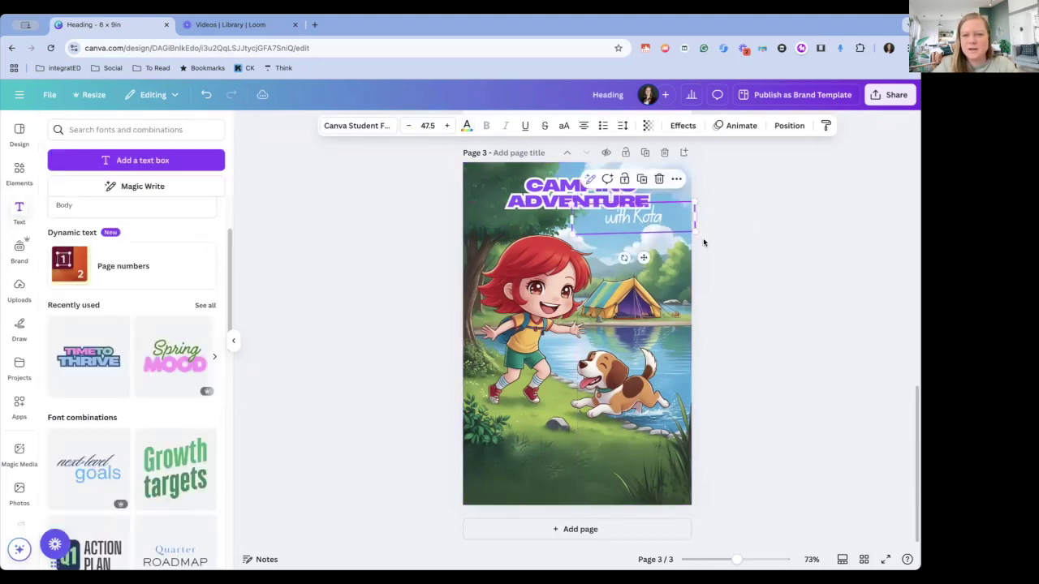
click(775, 273)
click(654, 227)
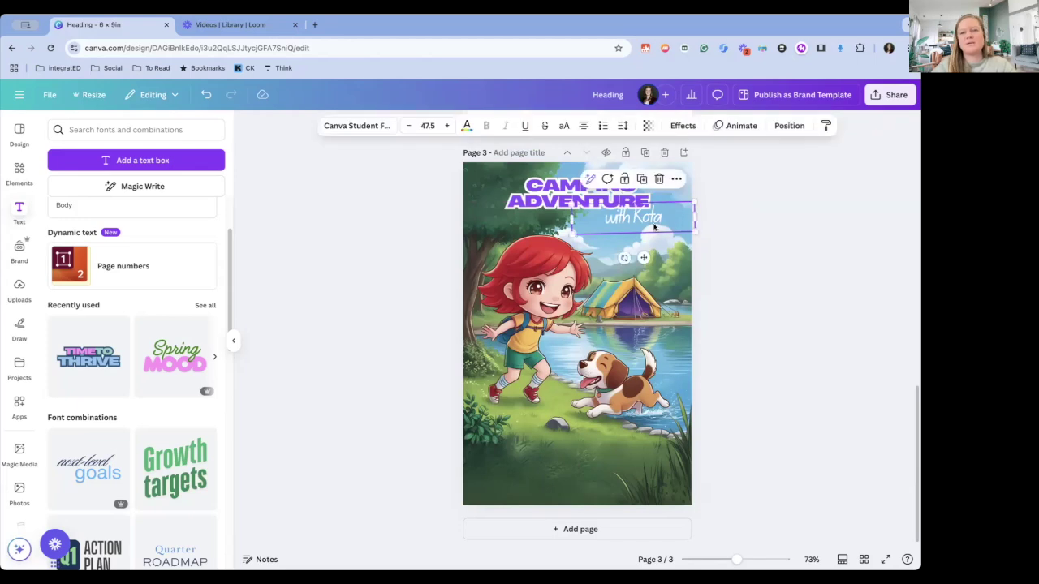
Step: Apply an Outline effect to 'with Kota' using the purple document colour
click(682, 127)
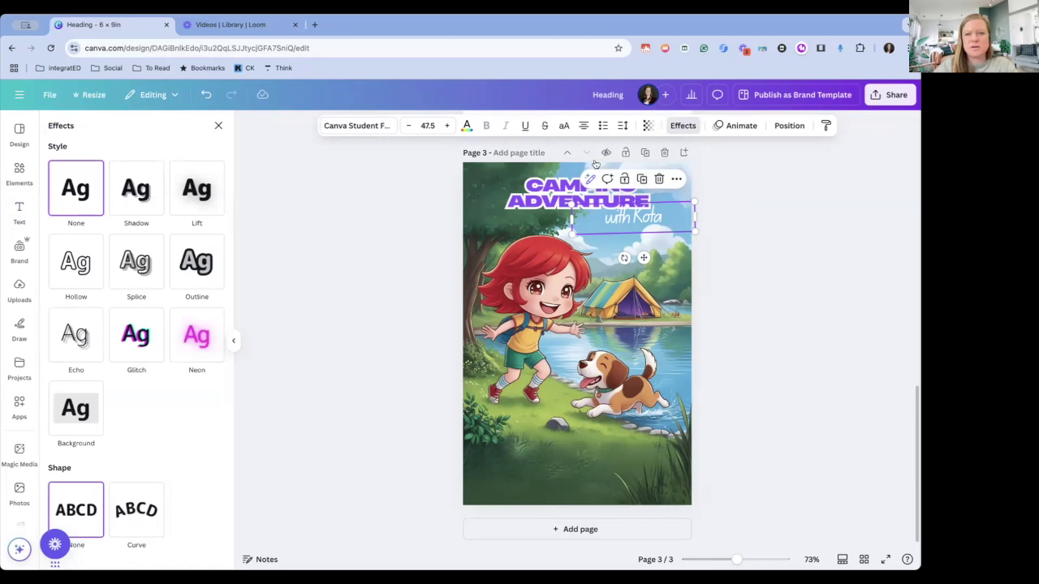
click(551, 195)
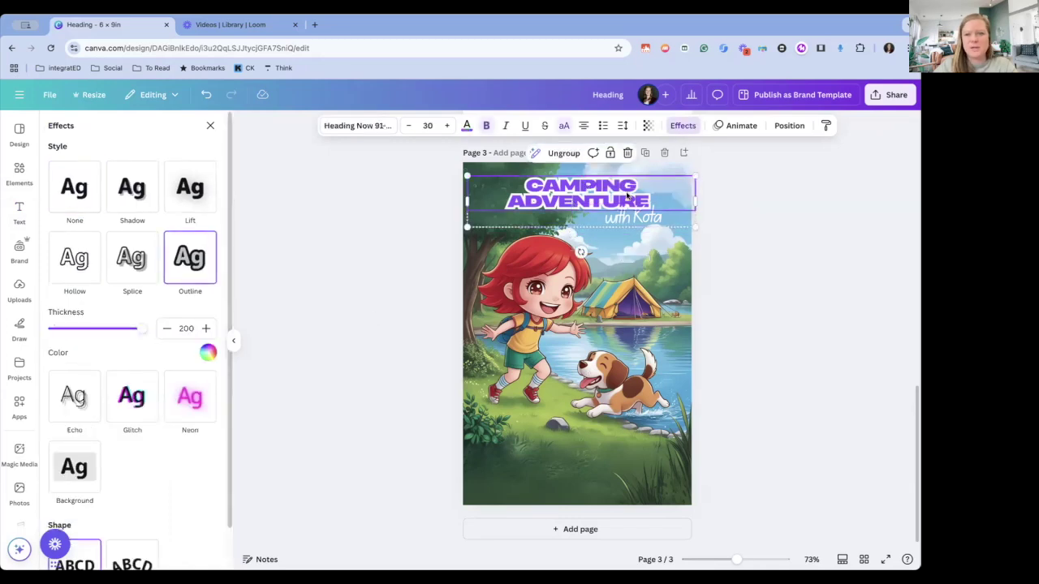
click(637, 217)
click(200, 277)
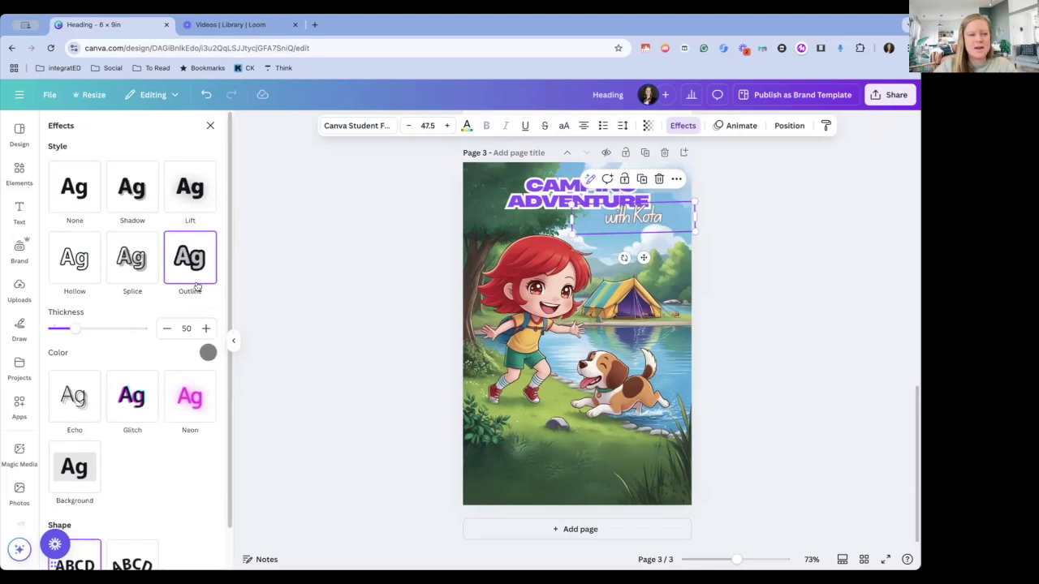
click(209, 353)
click(137, 408)
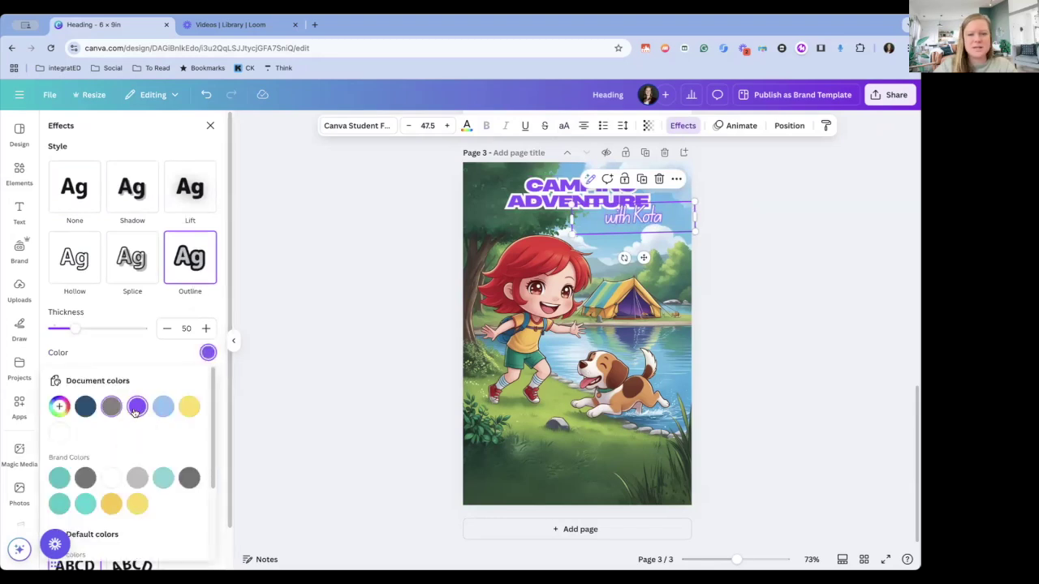
click(784, 318)
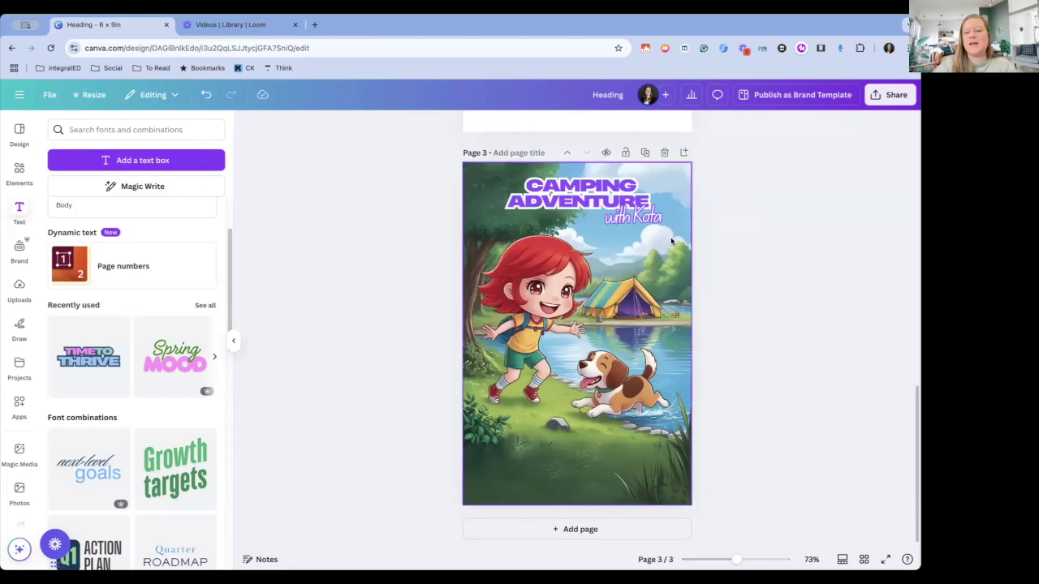
Step: Copy 'with Kota' to the bottom of the cover and retype it as the author byline
click(625, 217)
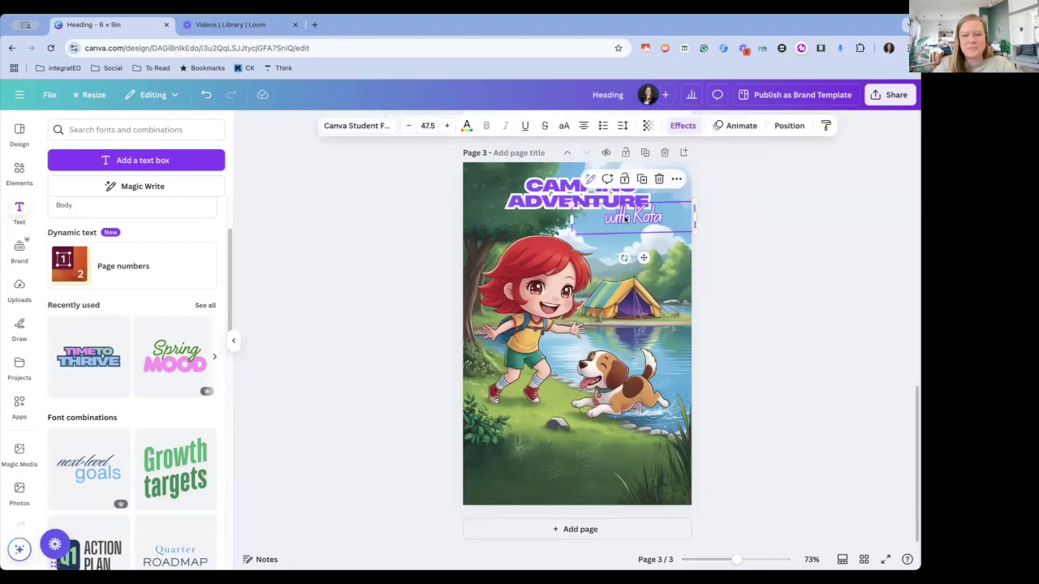
drag(625, 217, 590, 469)
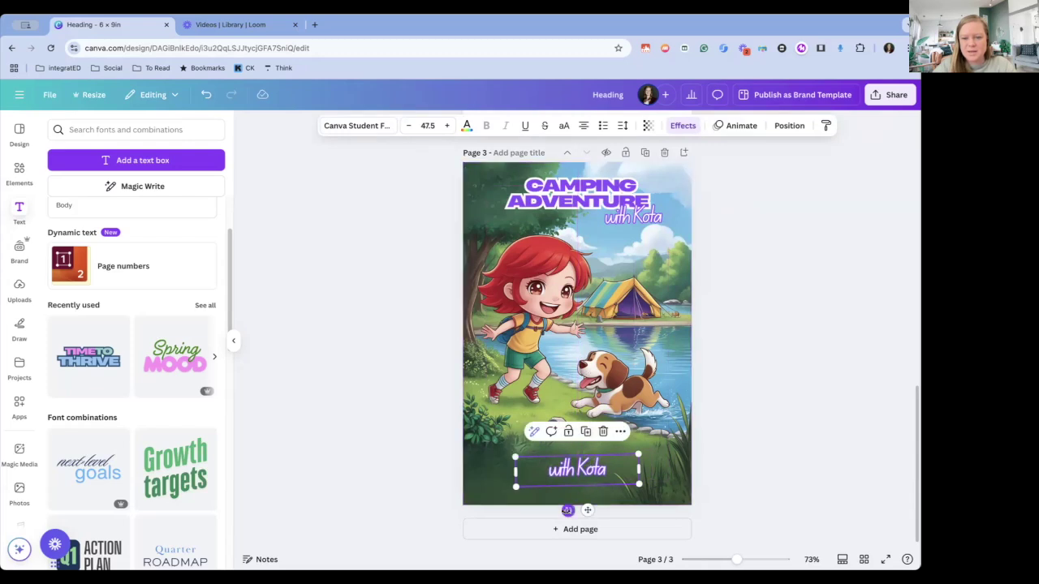
drag(574, 507, 589, 534)
double_click(576, 469)
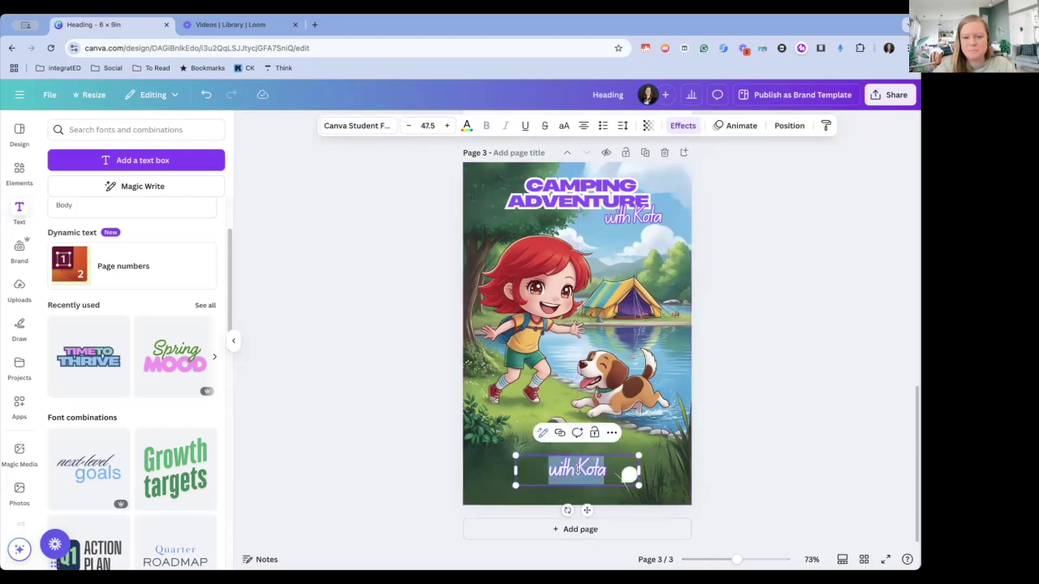
text(By Susie Smith)
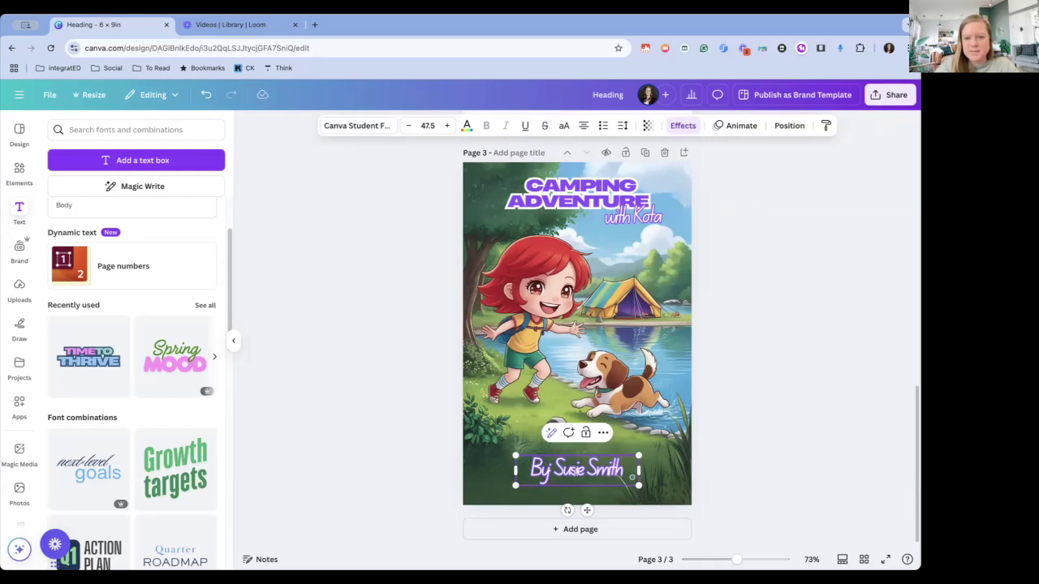
Step: Set the byline's letter spacing to 0
triple_click(574, 470)
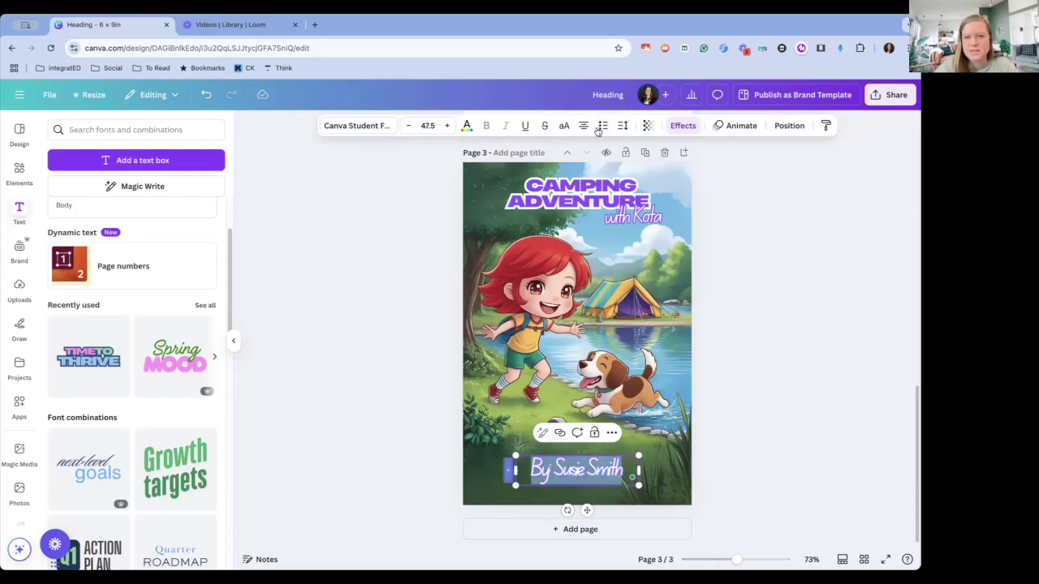
click(622, 126)
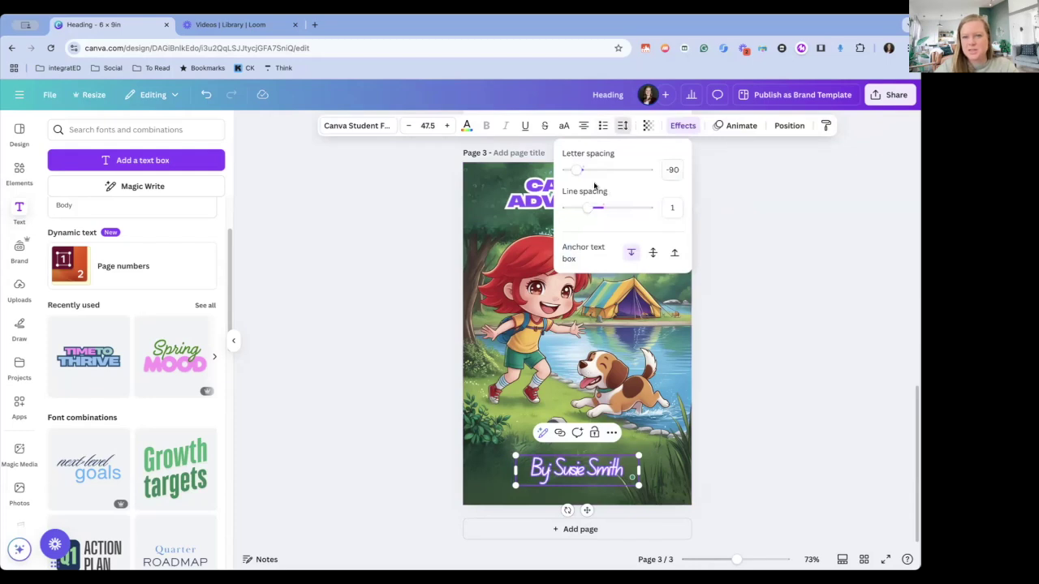
drag(580, 178, 583, 177)
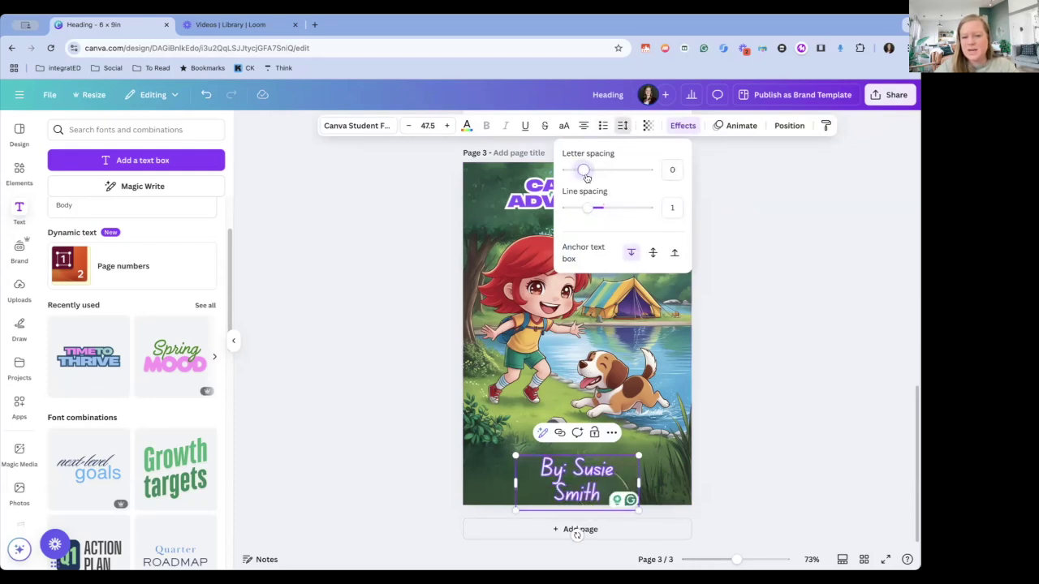
click(872, 462)
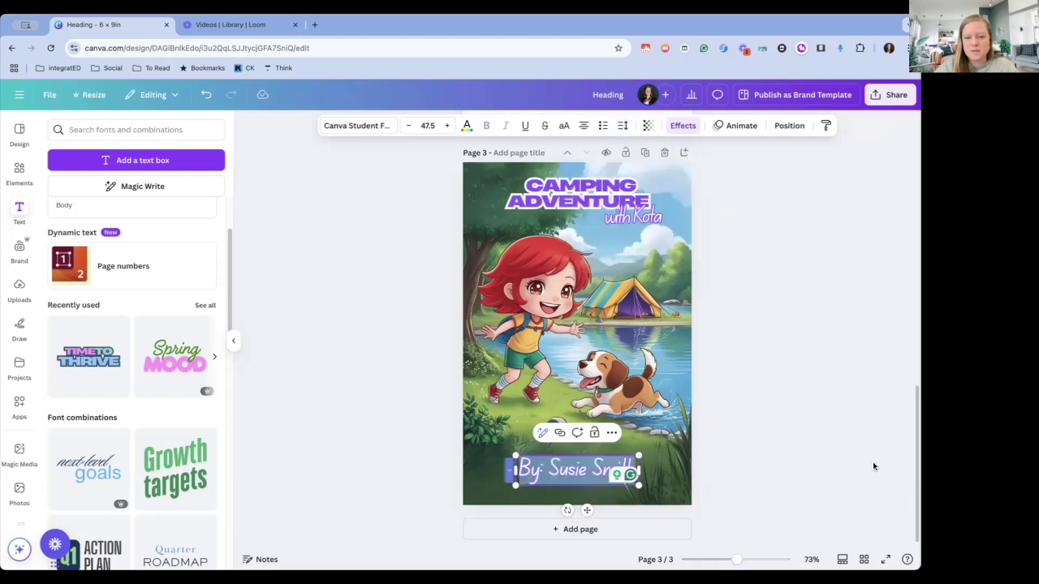
Step: Set 'with Kota' letter spacing to -47 and move it slightly lower
click(634, 220)
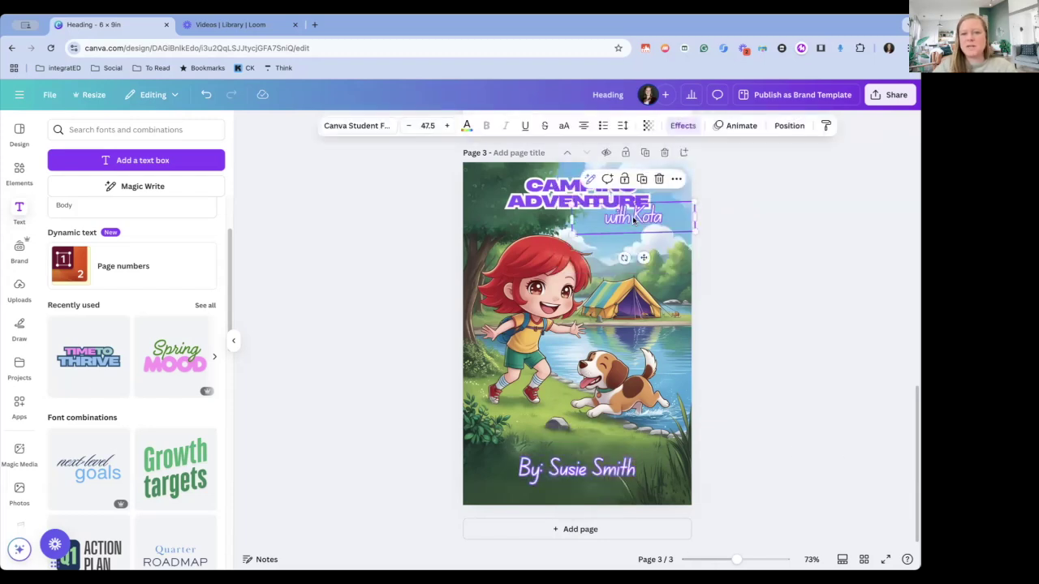
click(619, 127)
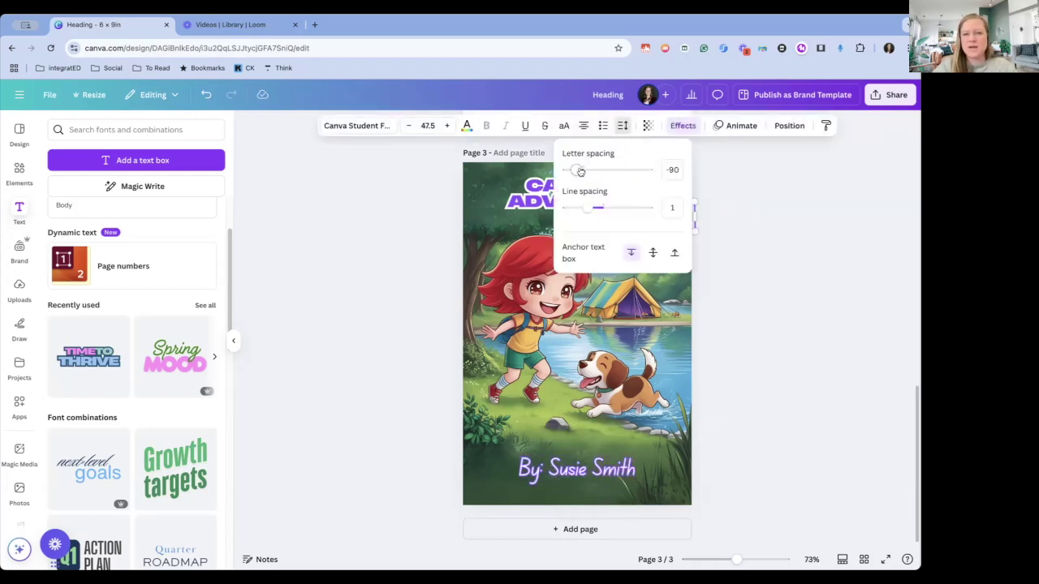
drag(577, 170, 579, 170)
click(777, 279)
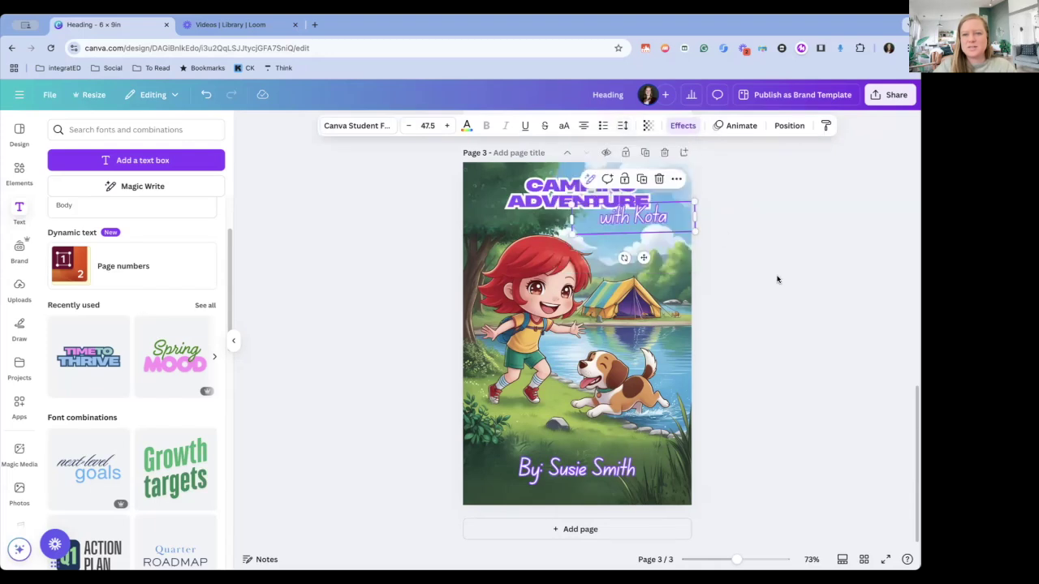
click(775, 306)
click(654, 224)
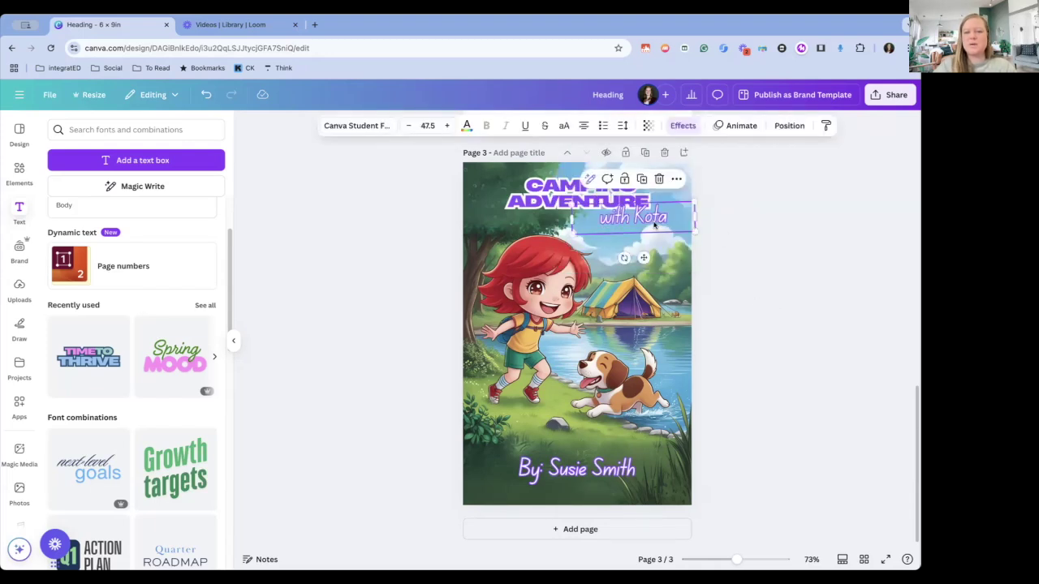
drag(654, 225, 656, 231)
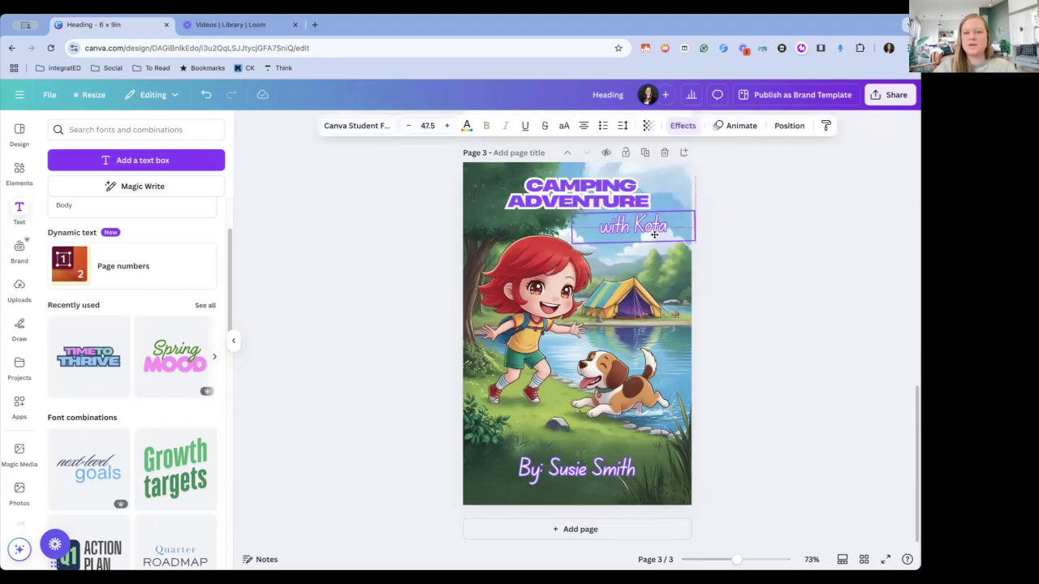
click(772, 306)
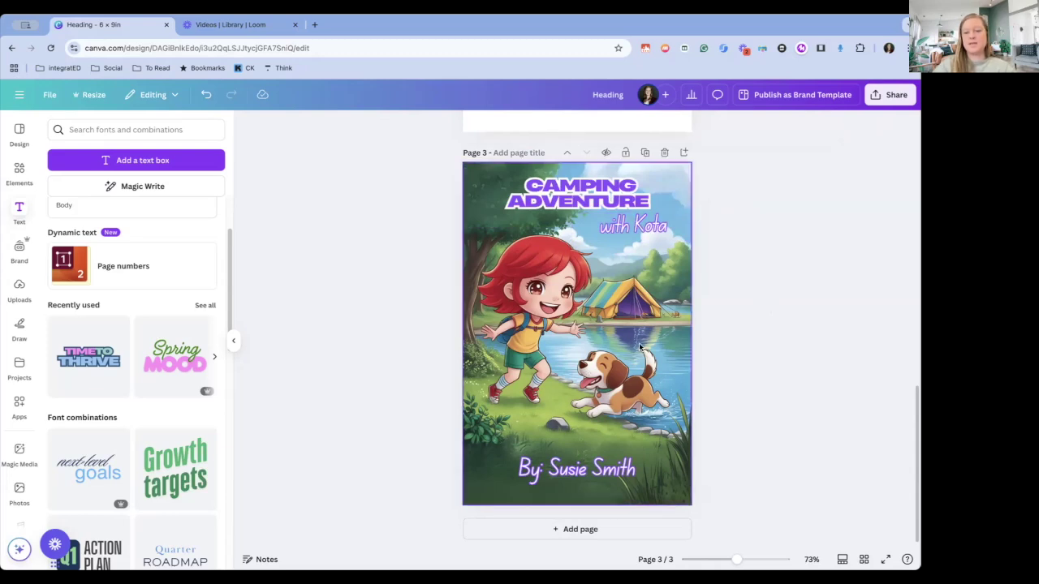
Step: Open Magic Media, glance at Styles, then return to the earlier chibi camping results and prompt
scroll(762, 397, up, 5)
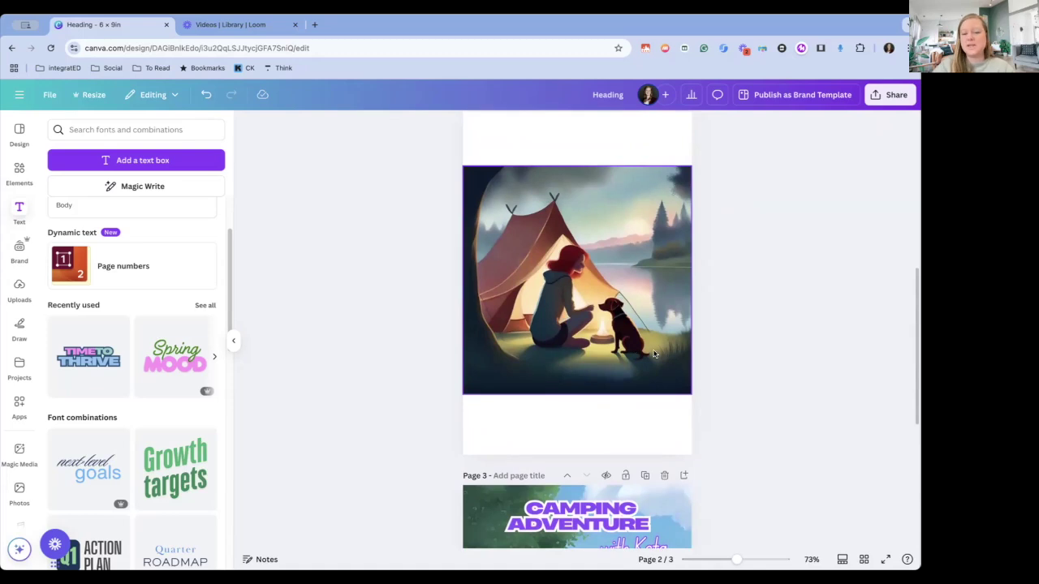
scroll(654, 354, up, 5)
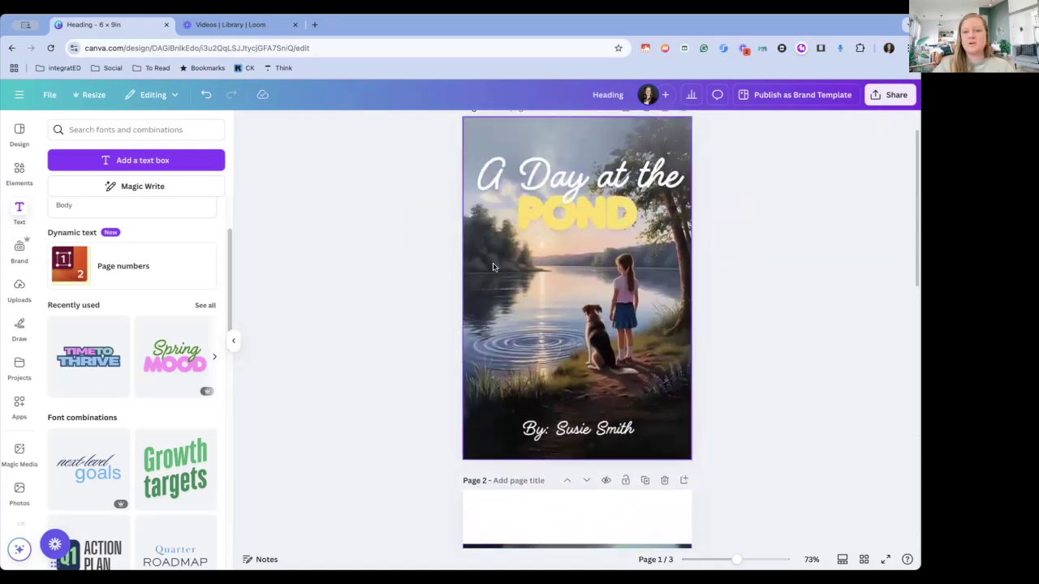
scroll(633, 314, down, 10)
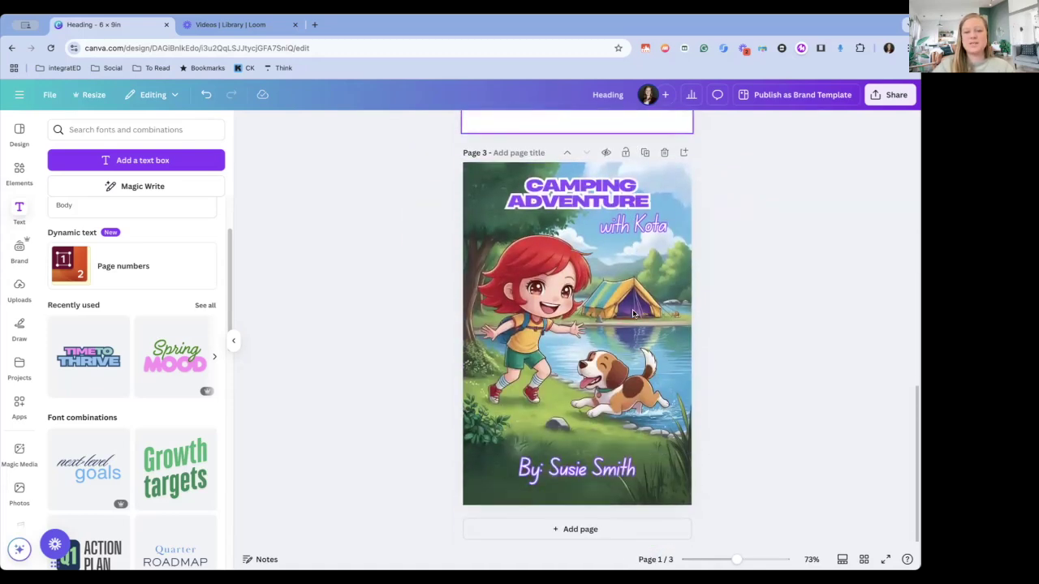
click(18, 453)
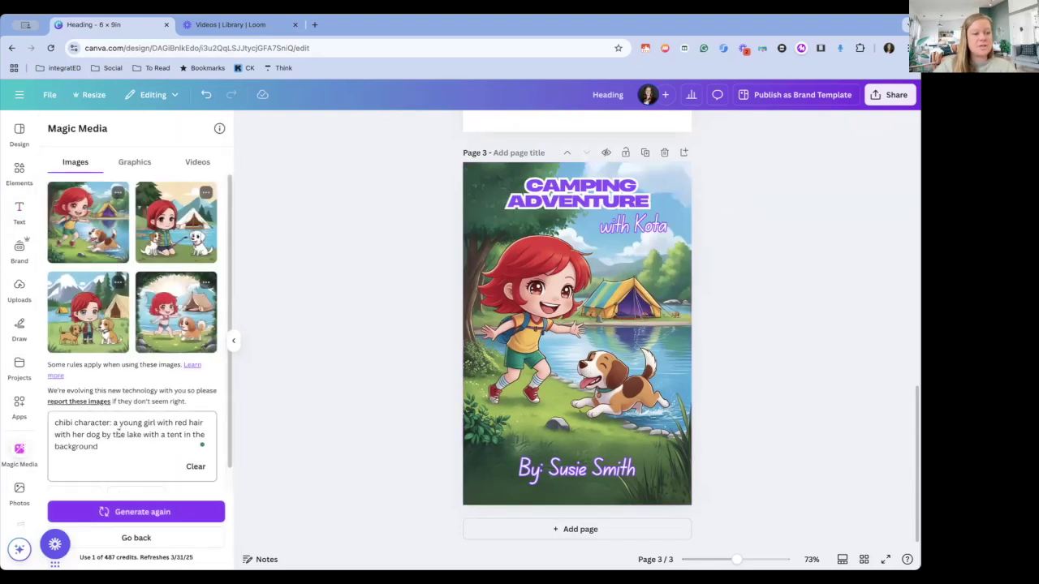
scroll(707, 338, up, 10)
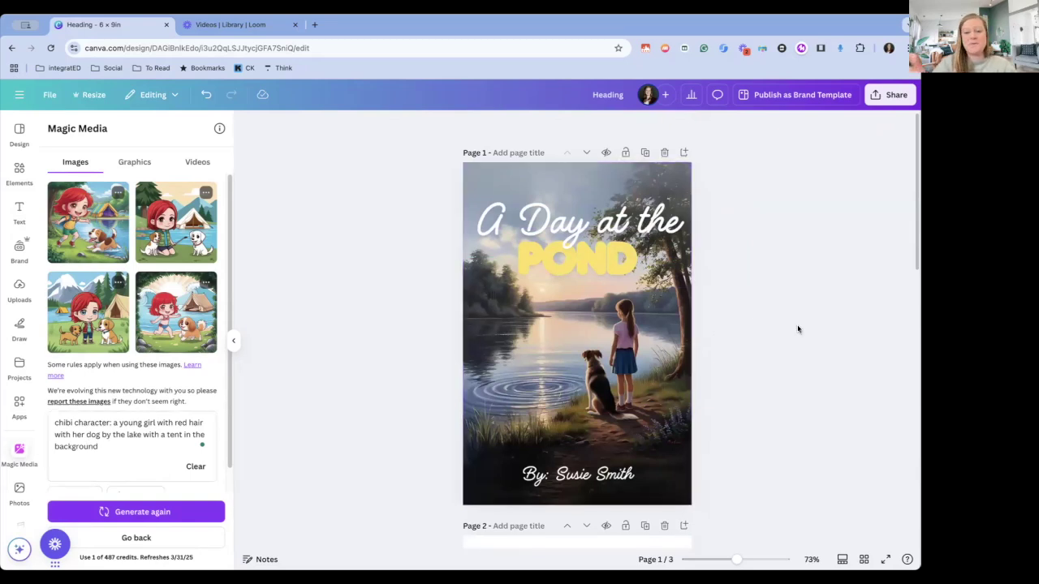
scroll(798, 328, down, 5)
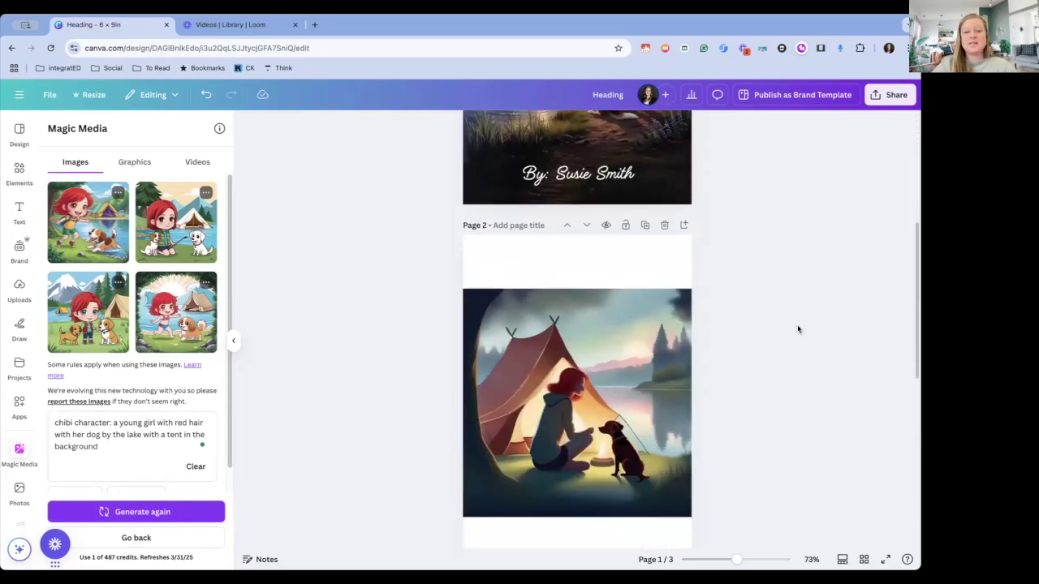
scroll(163, 385, down, 1)
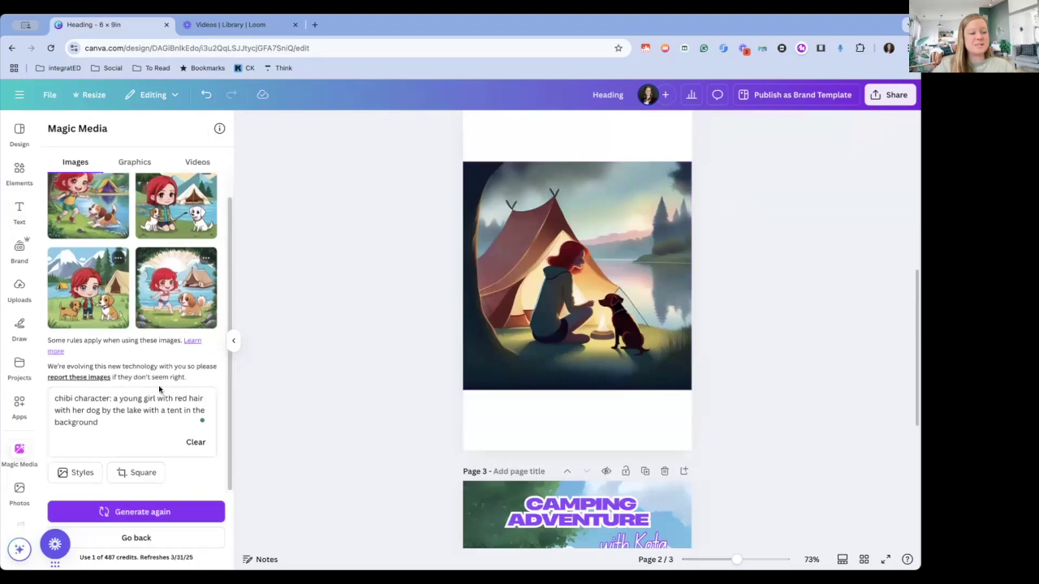
click(82, 475)
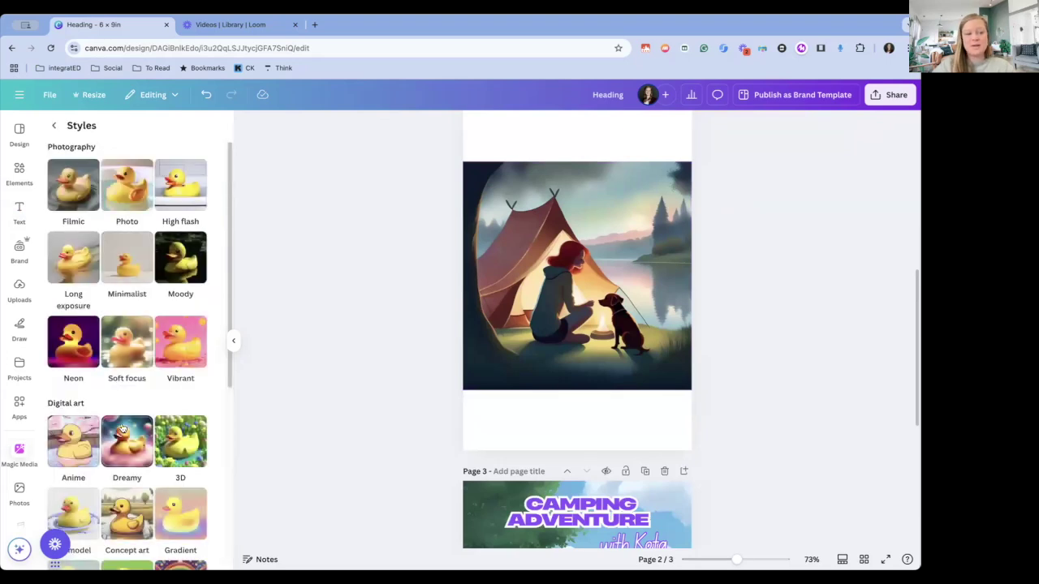
click(53, 125)
scroll(667, 280, down, 5)
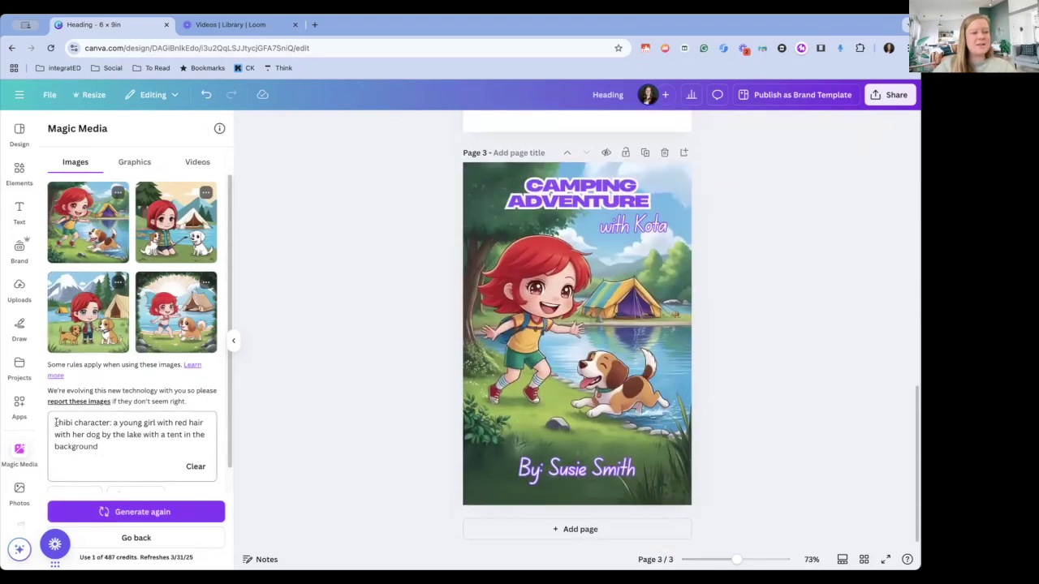
Step: Replace the prompt after 'chibi character:' with 'a booung adventurous boy running out of a cave from his last adventure'
drag(55, 423, 101, 421)
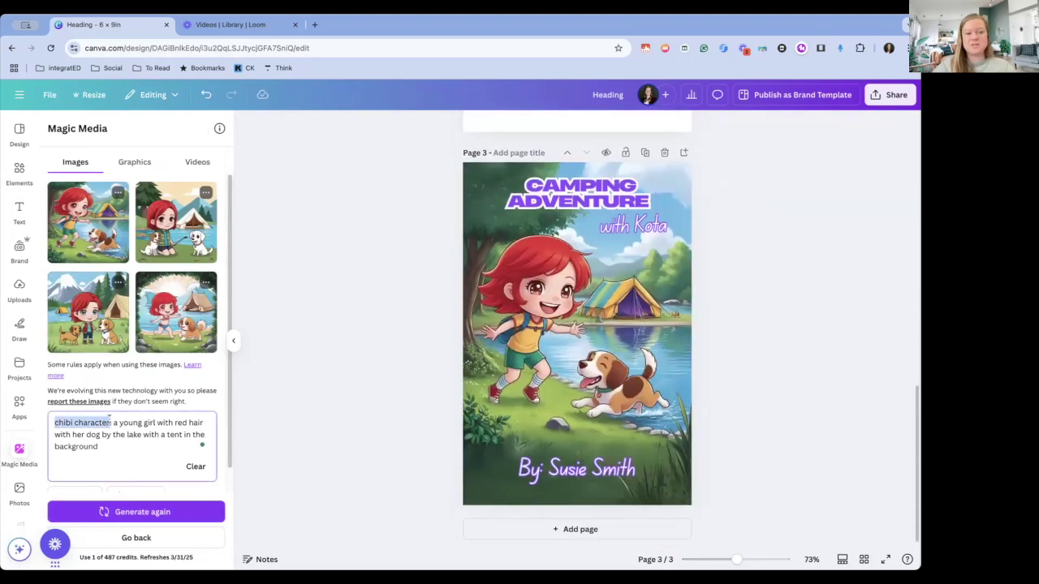
click(177, 433)
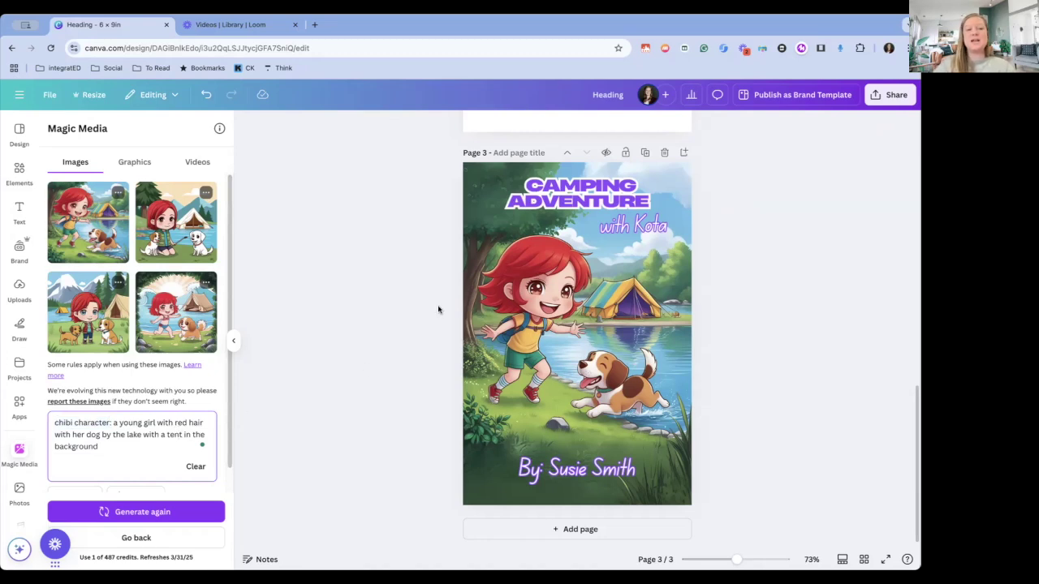
drag(108, 448, 54, 422)
click(120, 450)
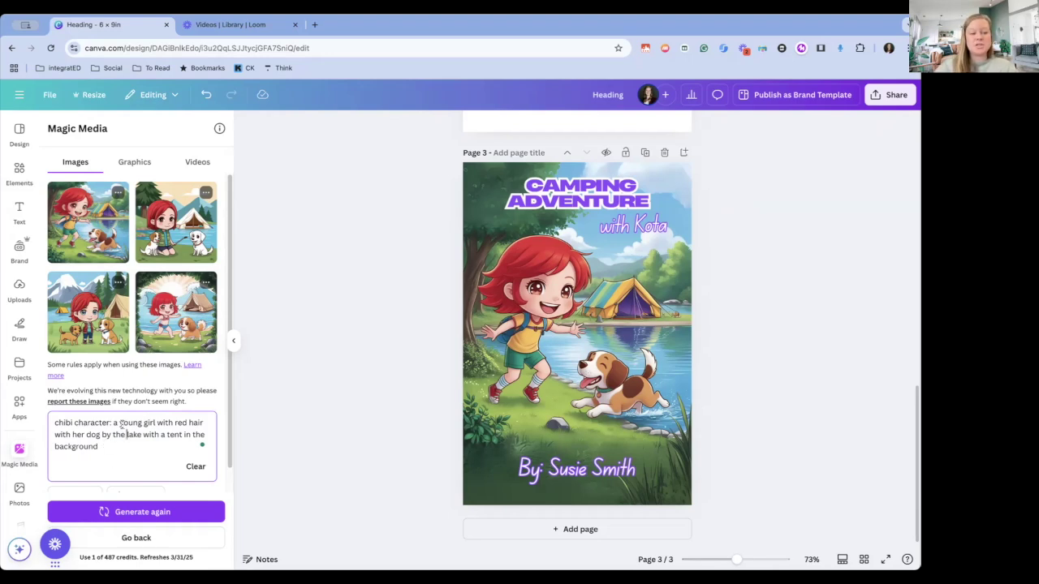
drag(108, 447, 117, 423)
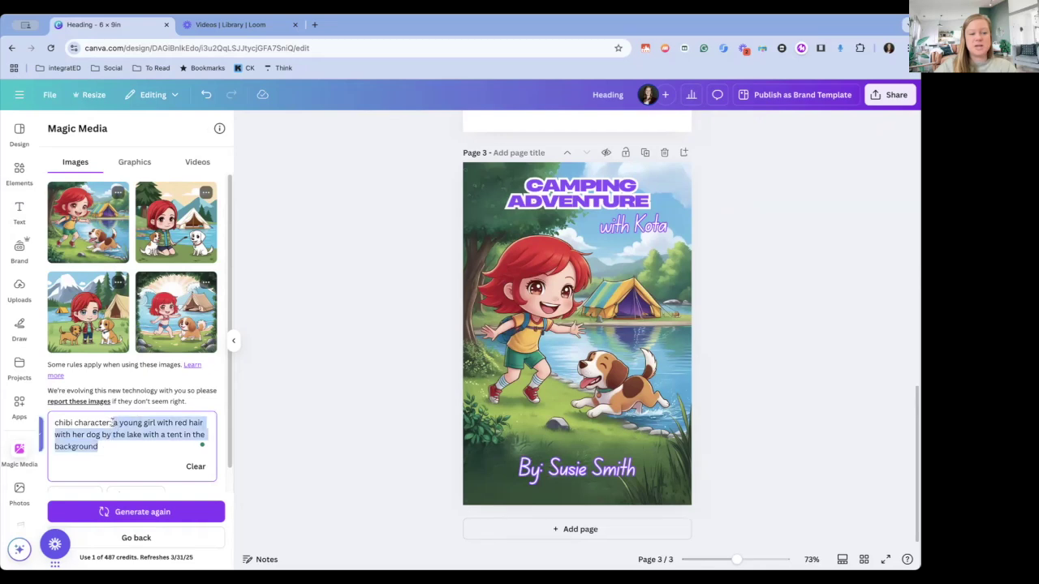
text(a bo)
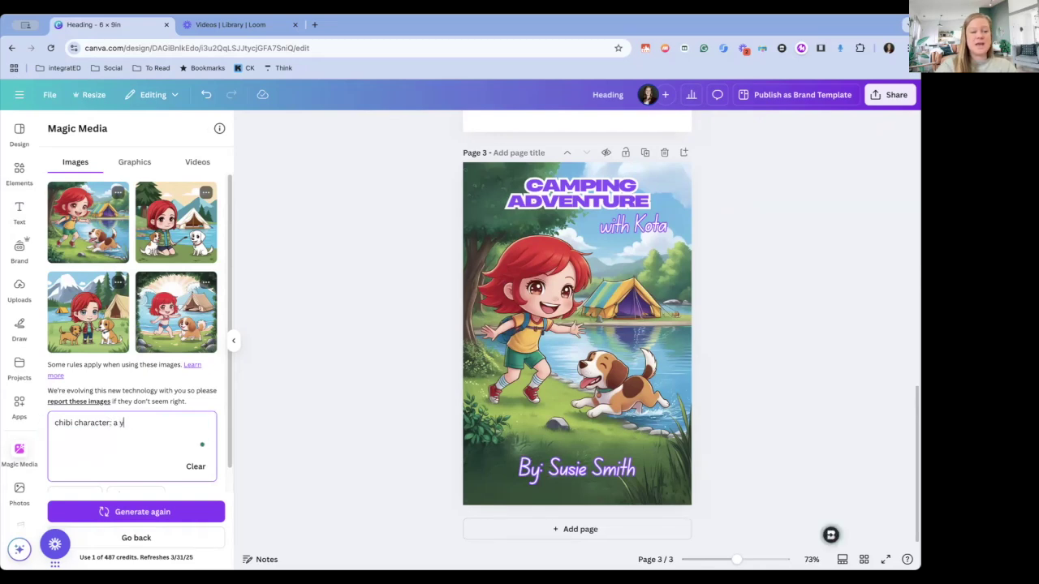
text(oung adven)
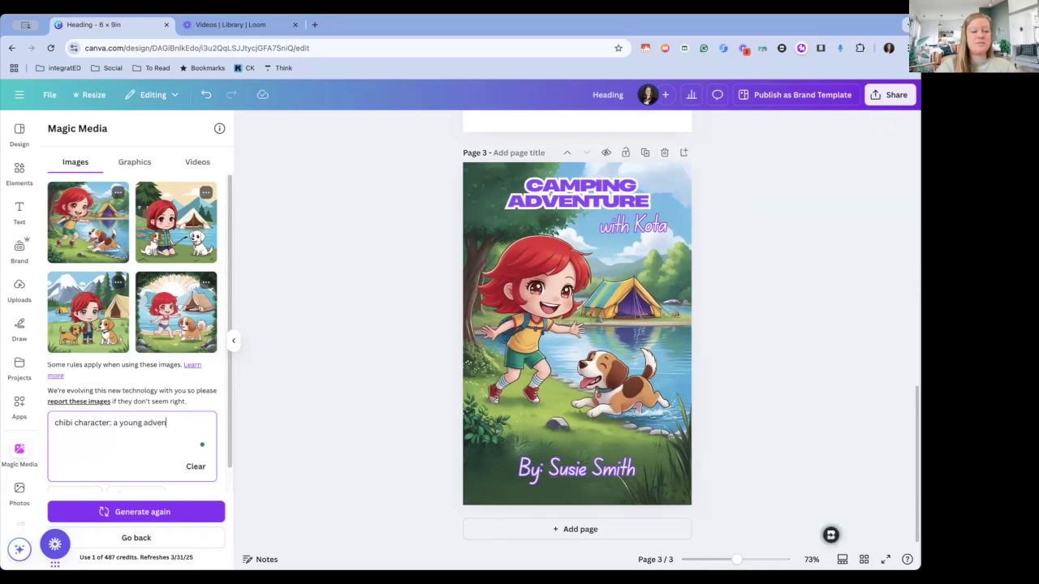
text(turous boy run)
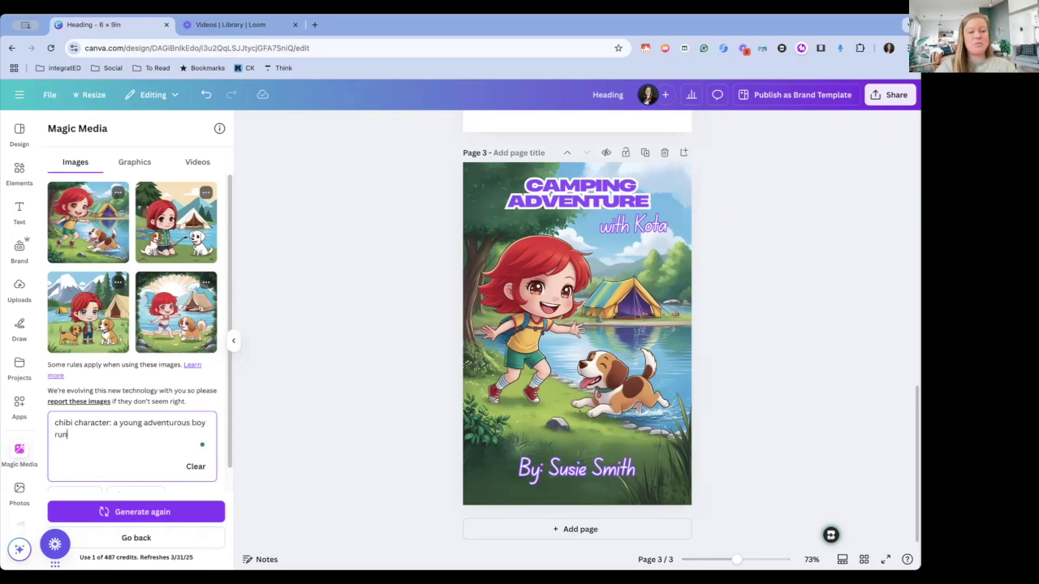
text(ning out of a cave)
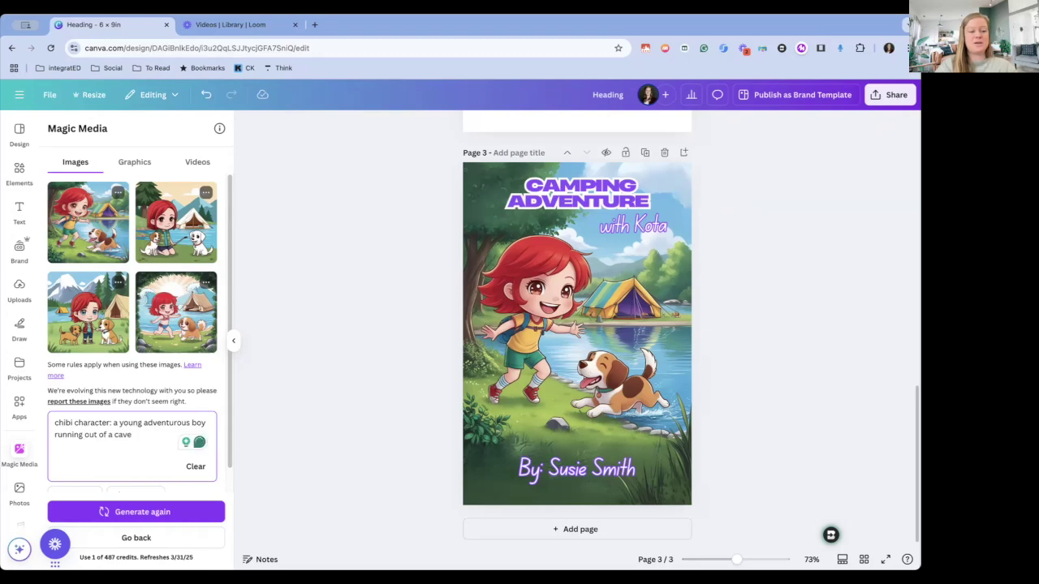
text( from)
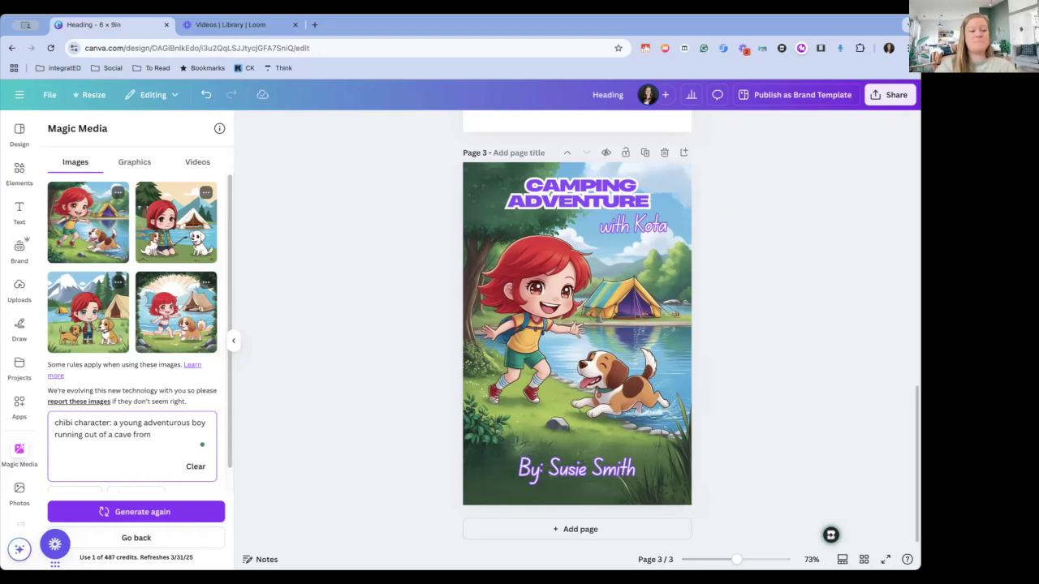
text( his last)
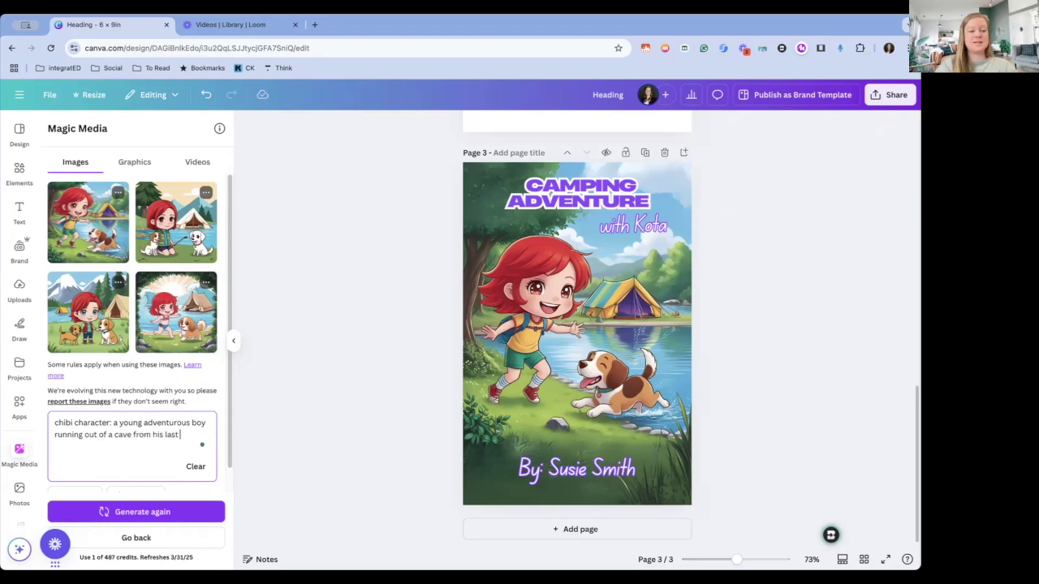
text( adventure)
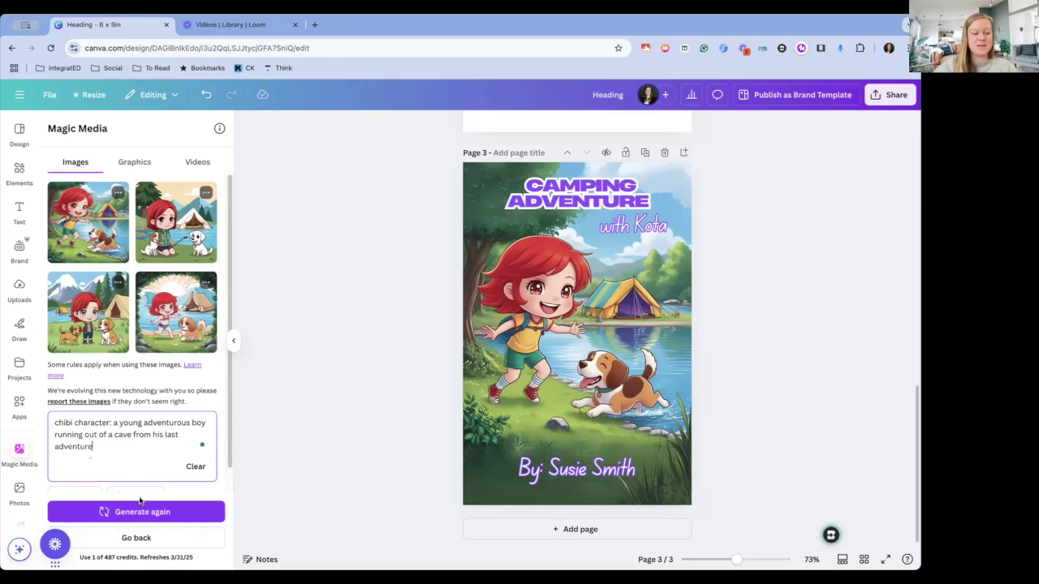
Step: Generate four chibi cave-boy images and add a blank page 4
click(142, 511)
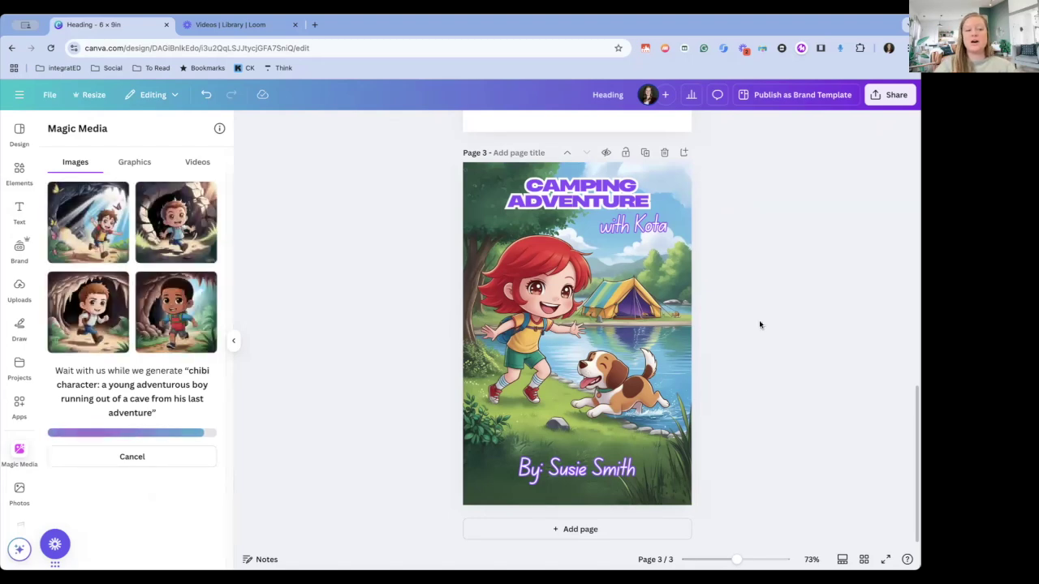
click(579, 529)
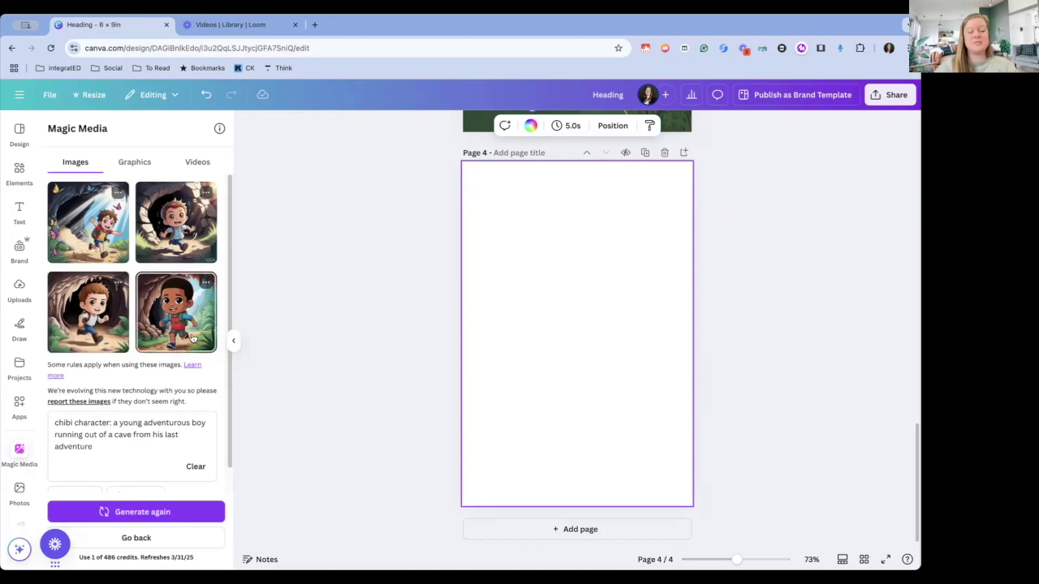
Step: Insert the fourth cave-boy image on page 4 and stretch it across the page width
click(192, 339)
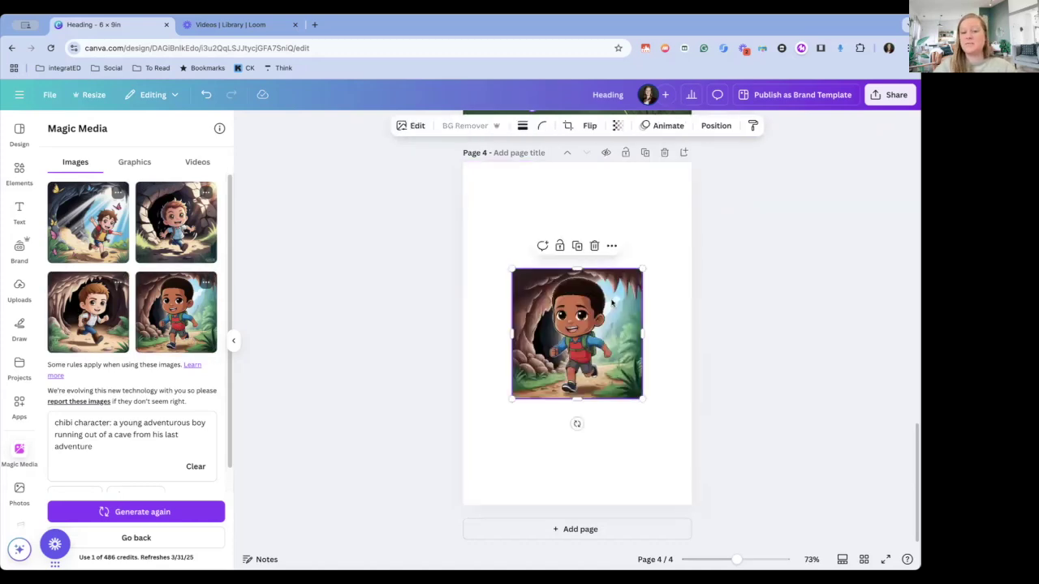
drag(511, 269, 462, 220)
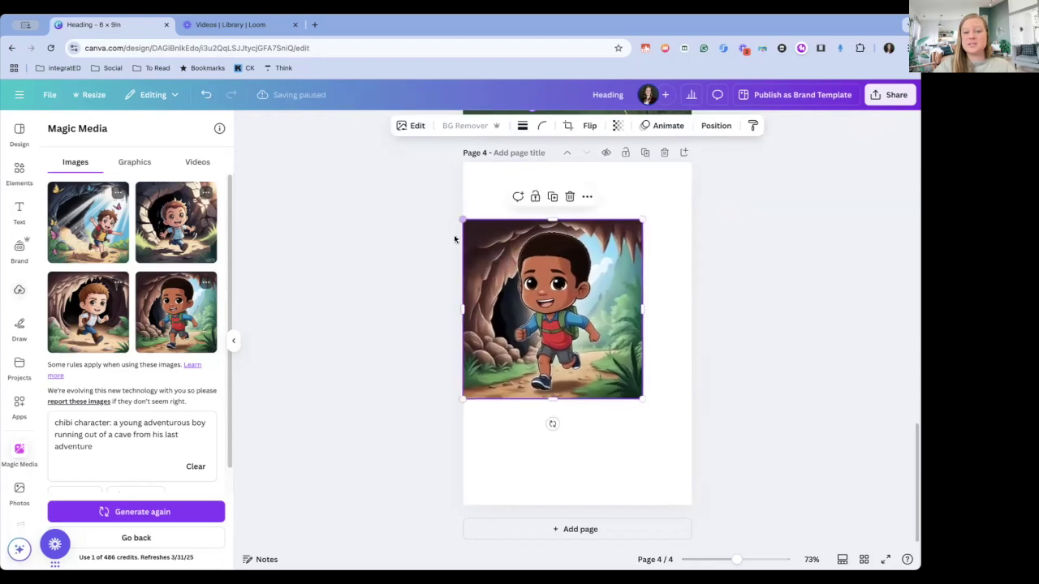
drag(642, 398, 689, 444)
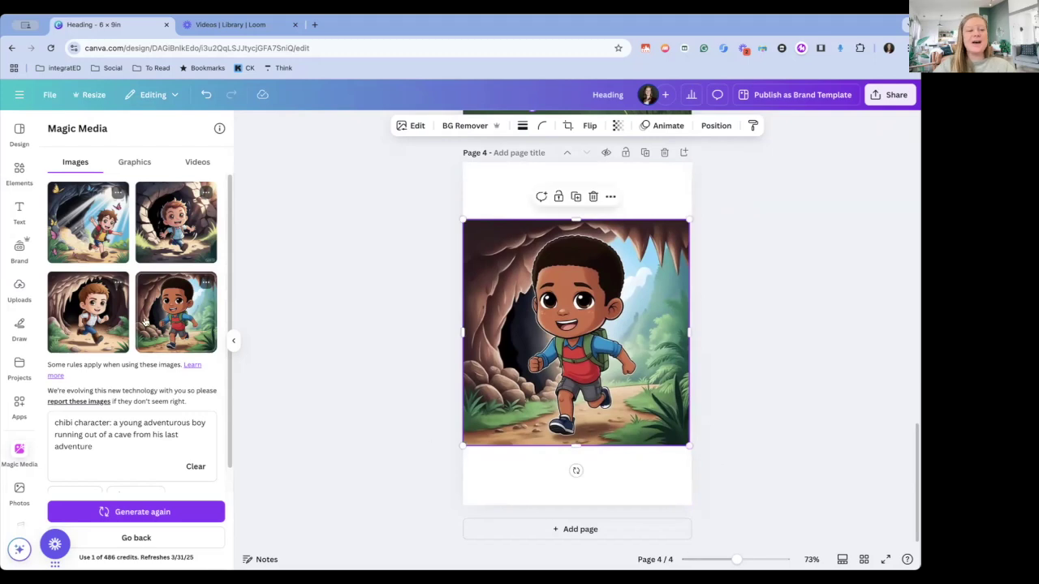
scroll(128, 238, down, 2)
scroll(129, 238, up, 2)
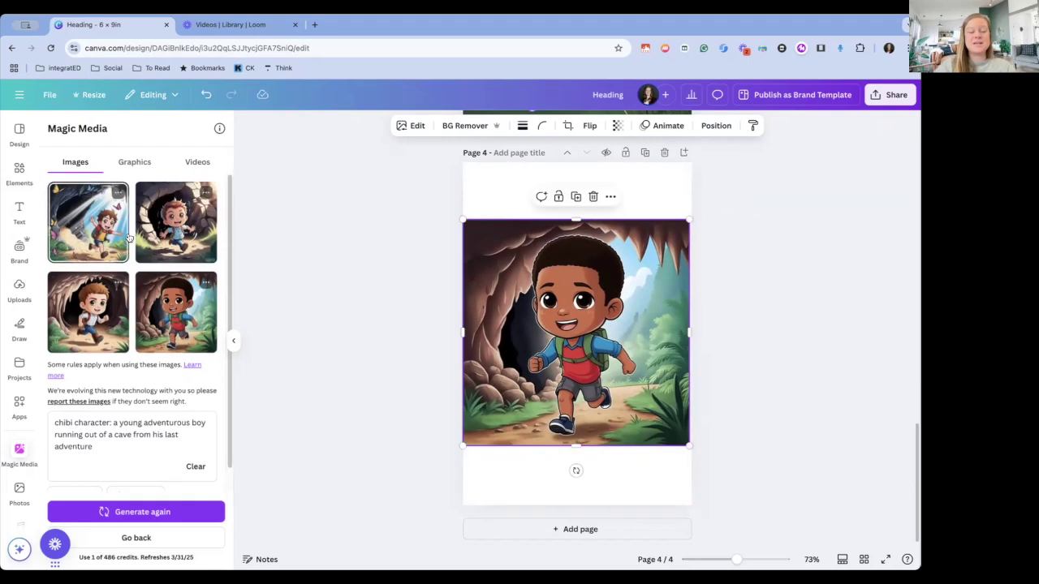
click(102, 439)
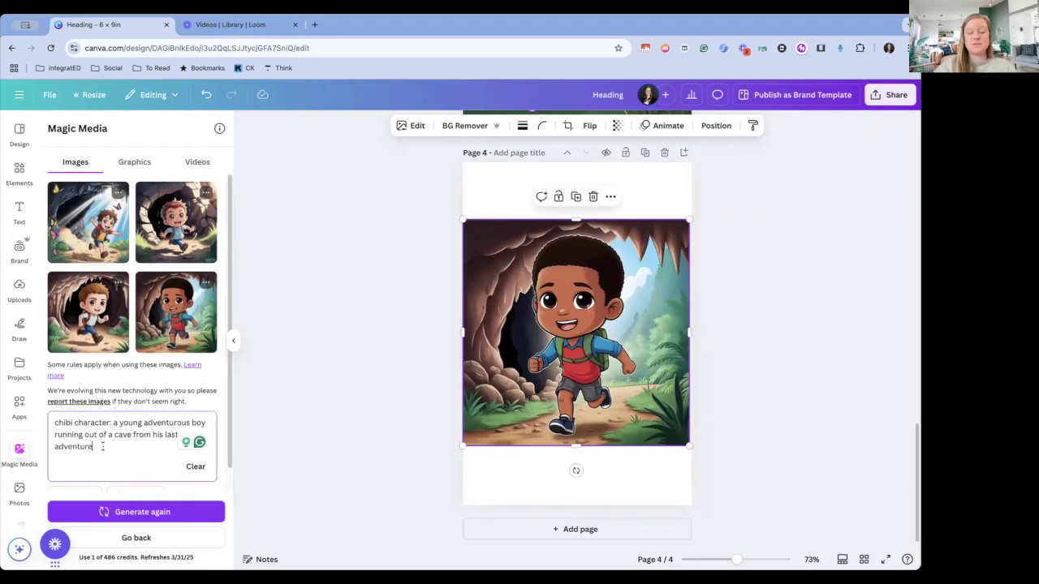
scroll(785, 329, up, 15)
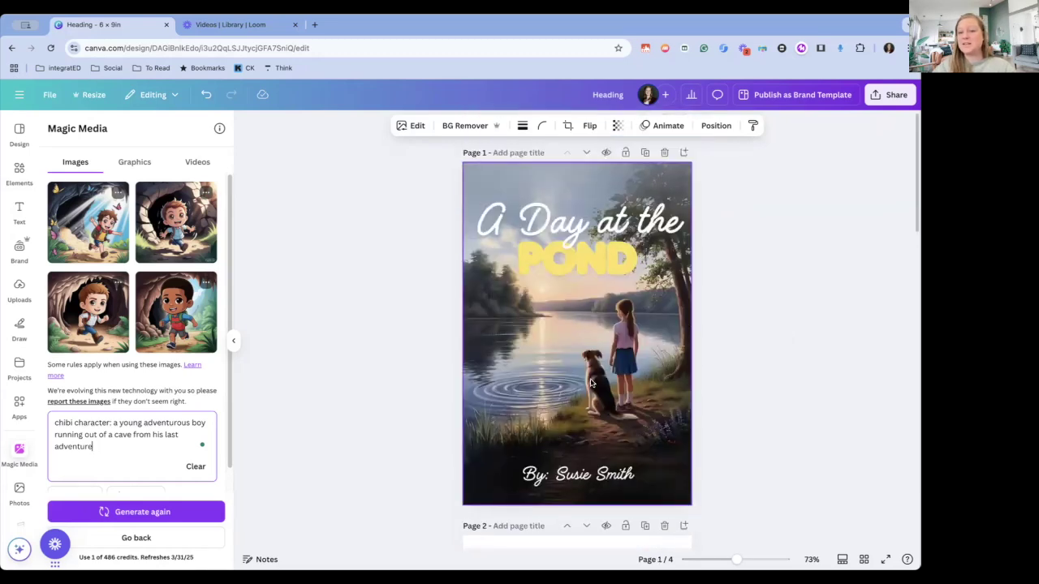
scroll(727, 280, down, 12)
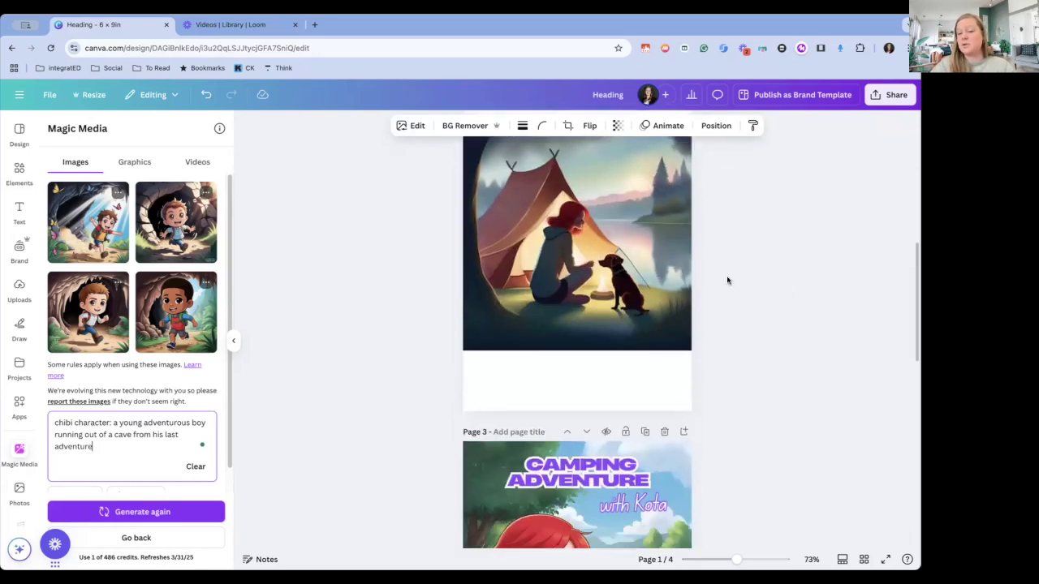
scroll(727, 280, up, 15)
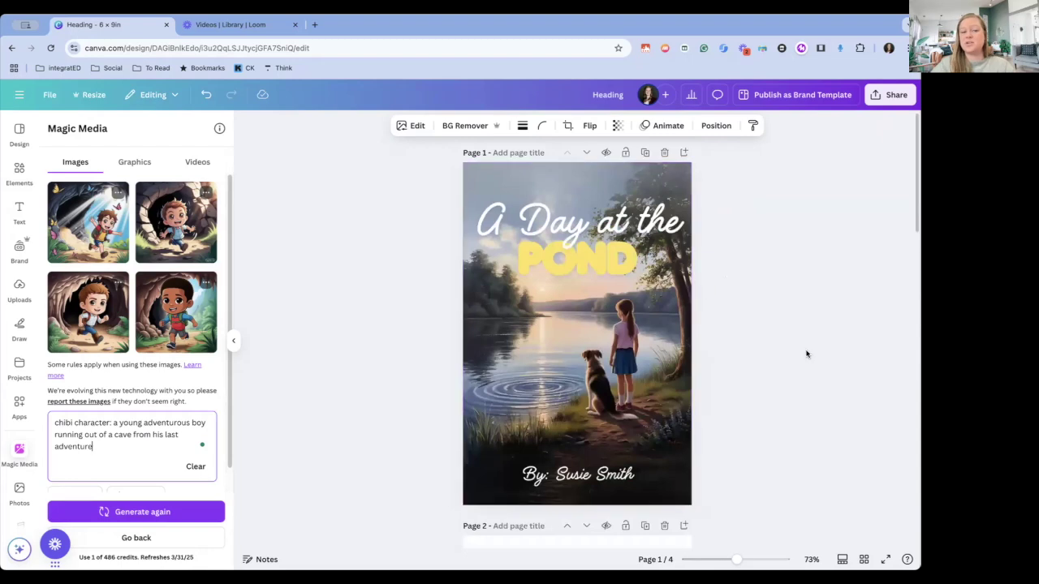
Step: Open Share > Download and keep PNG as the file type
click(892, 96)
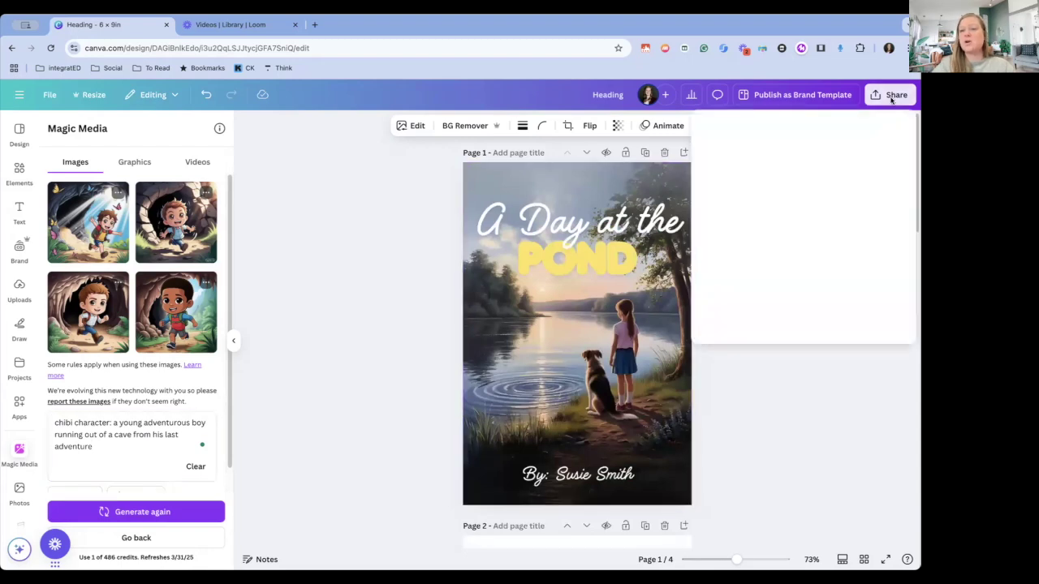
click(723, 312)
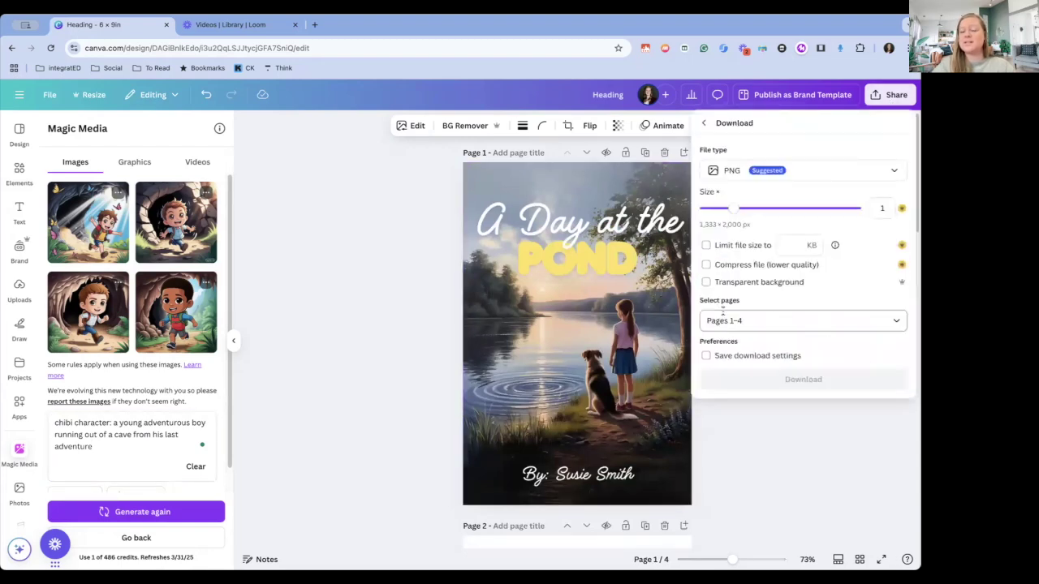
click(860, 176)
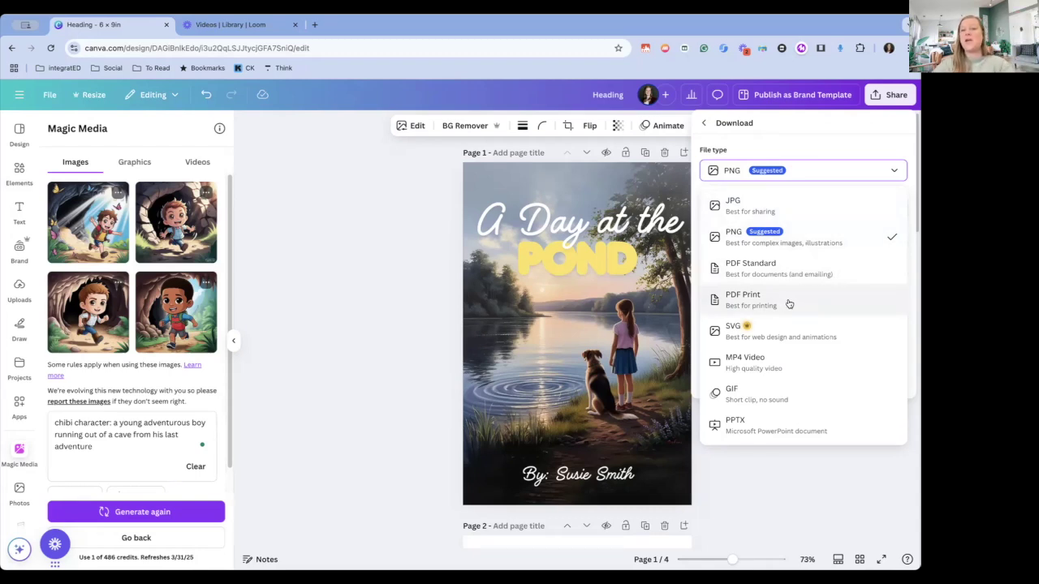
click(748, 241)
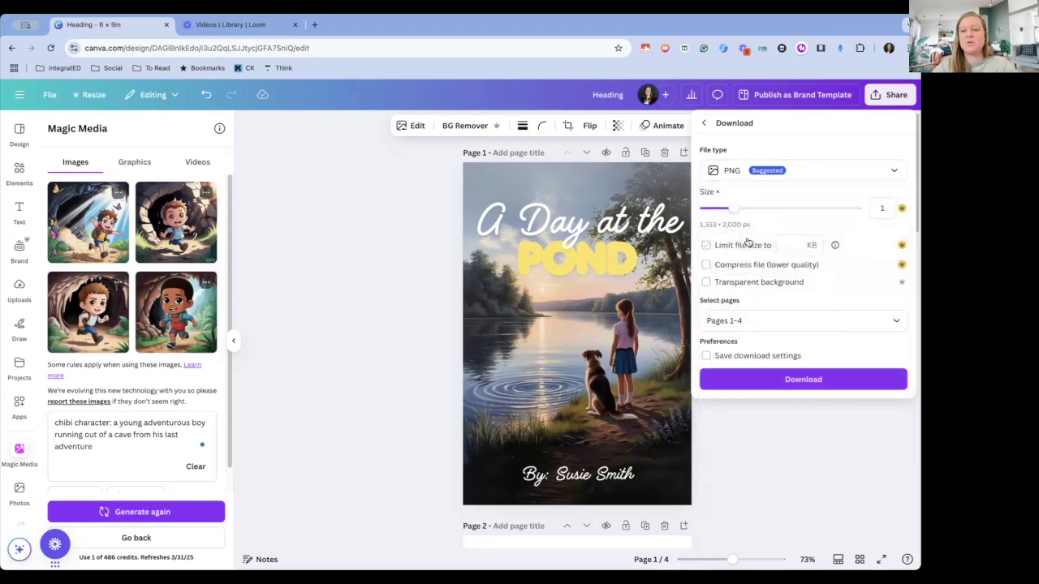
Step: Select only Page 1 in the page list and start the download
click(897, 322)
click(715, 351)
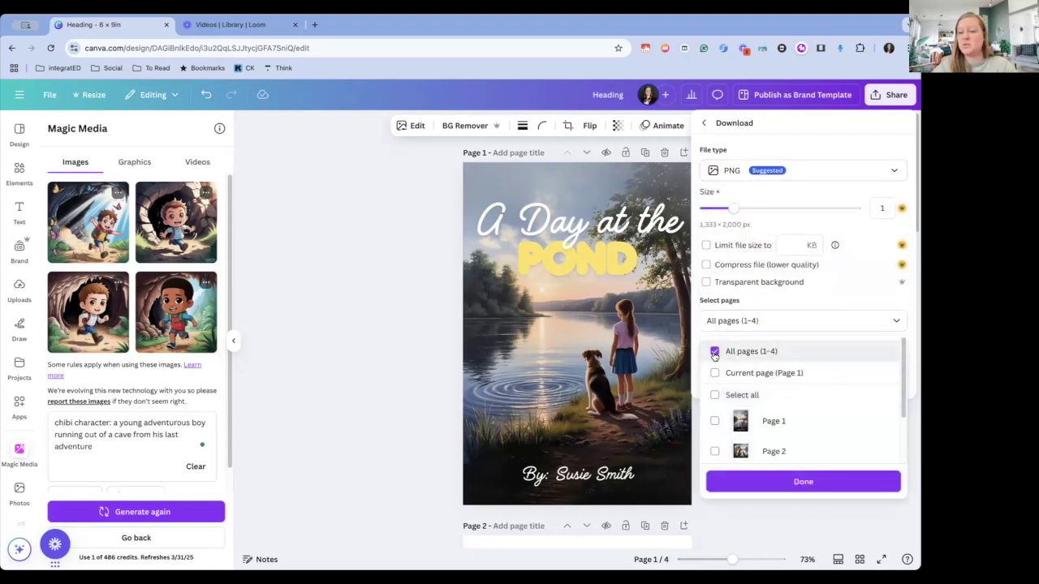
click(715, 351)
click(714, 373)
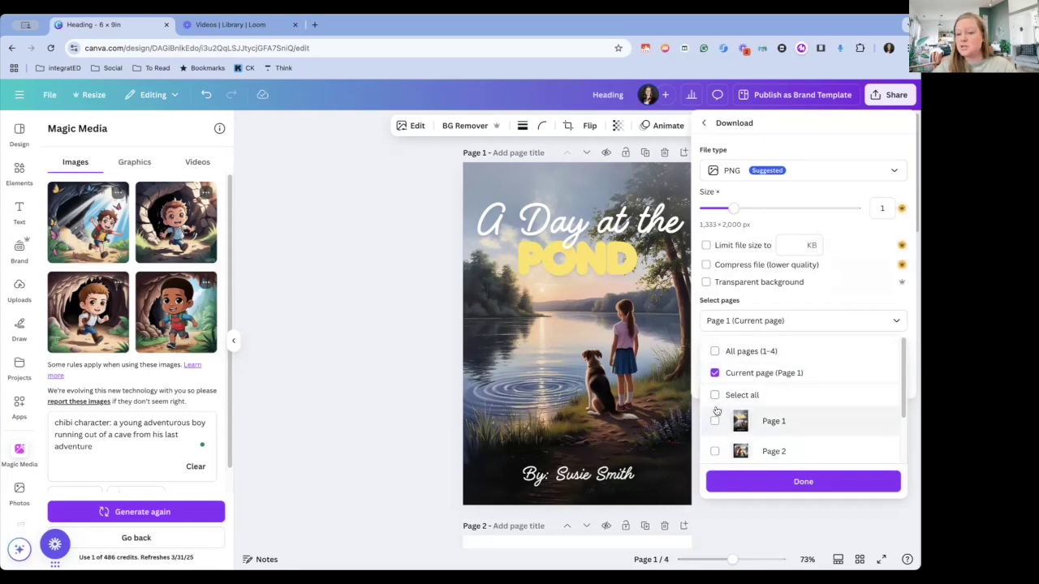
click(717, 395)
click(714, 420)
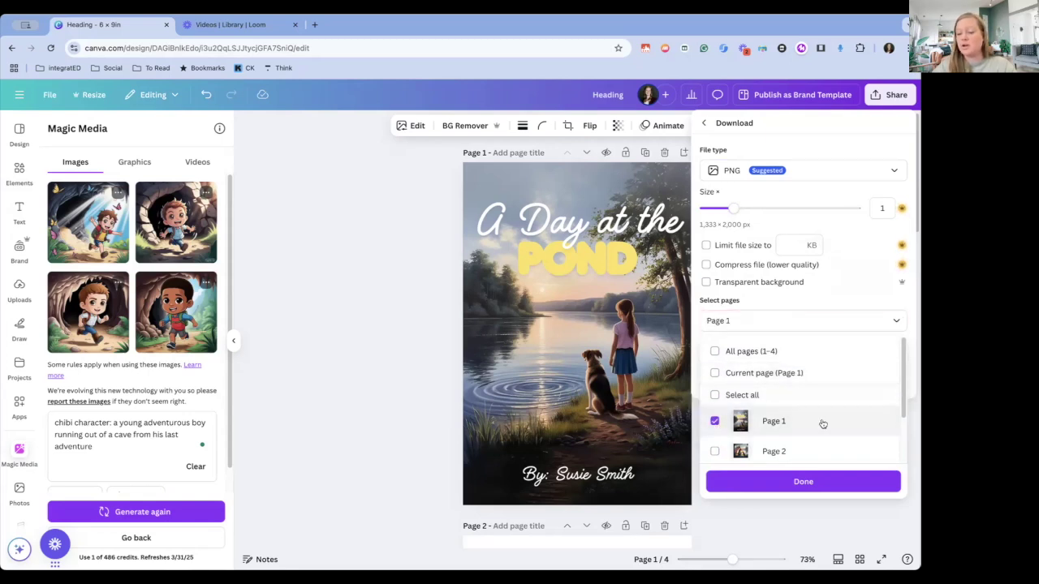
scroll(822, 424, down, 1)
click(715, 383)
click(715, 383)
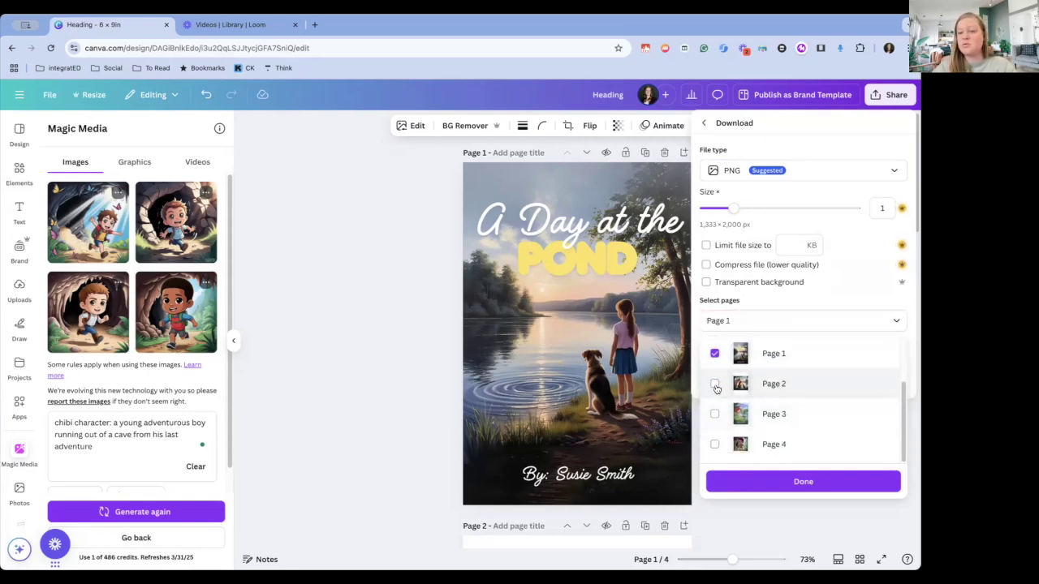
click(841, 485)
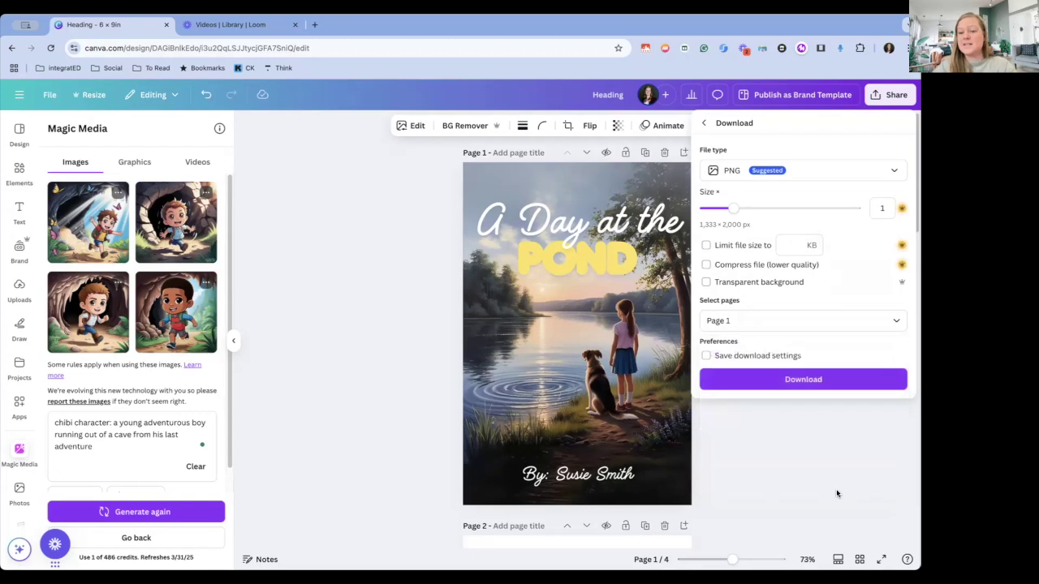
click(807, 383)
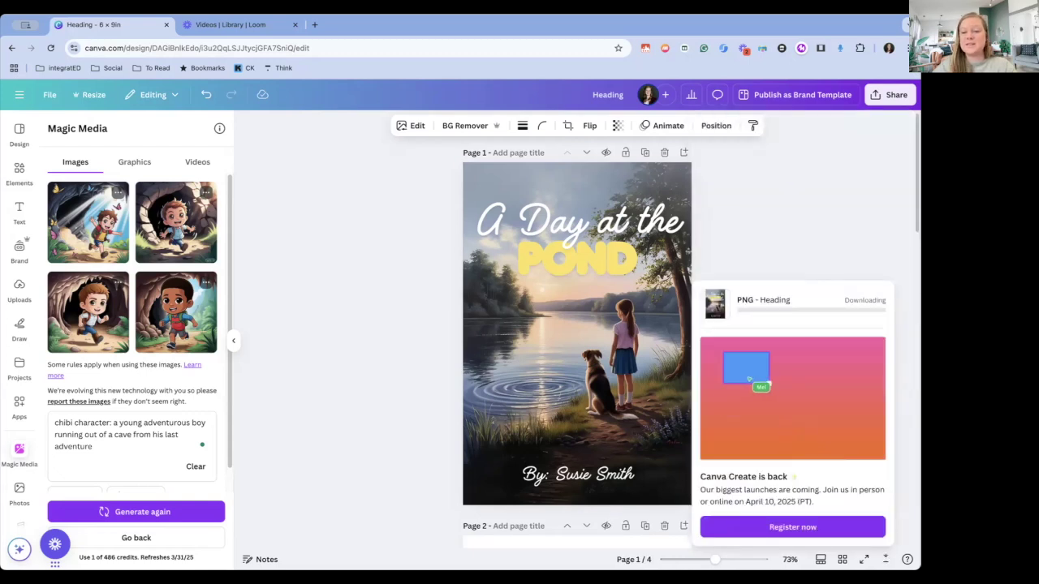